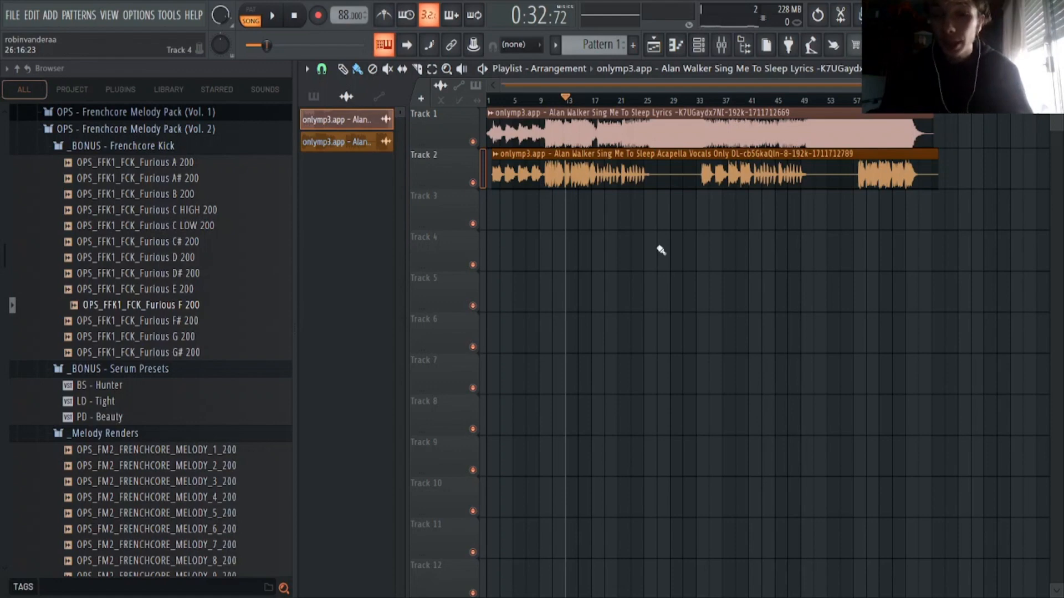
Step: Mute Track 1 holding the full song and unmute it again
click(473, 143)
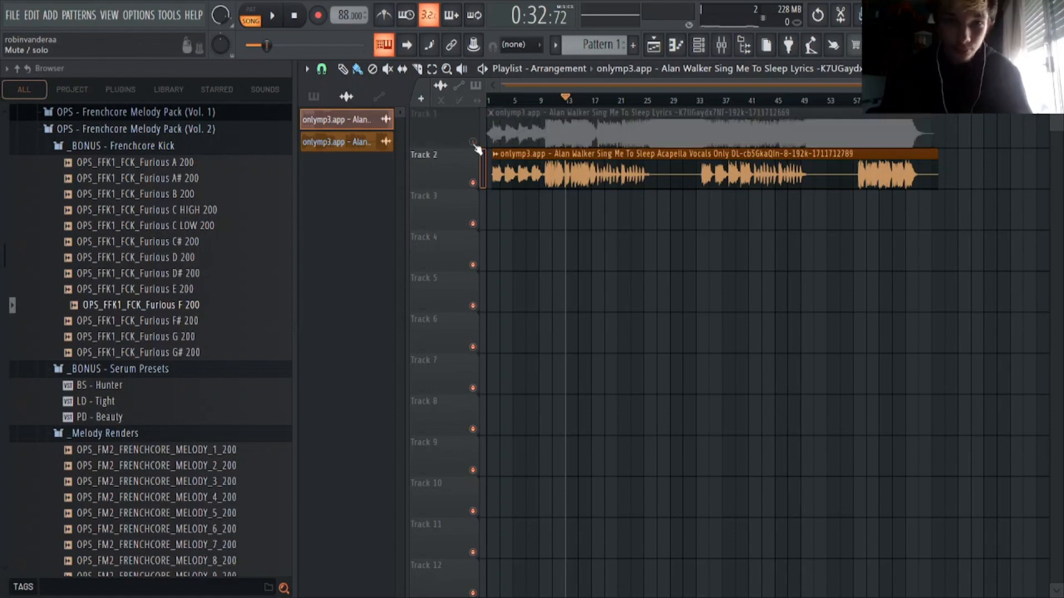
click(474, 143)
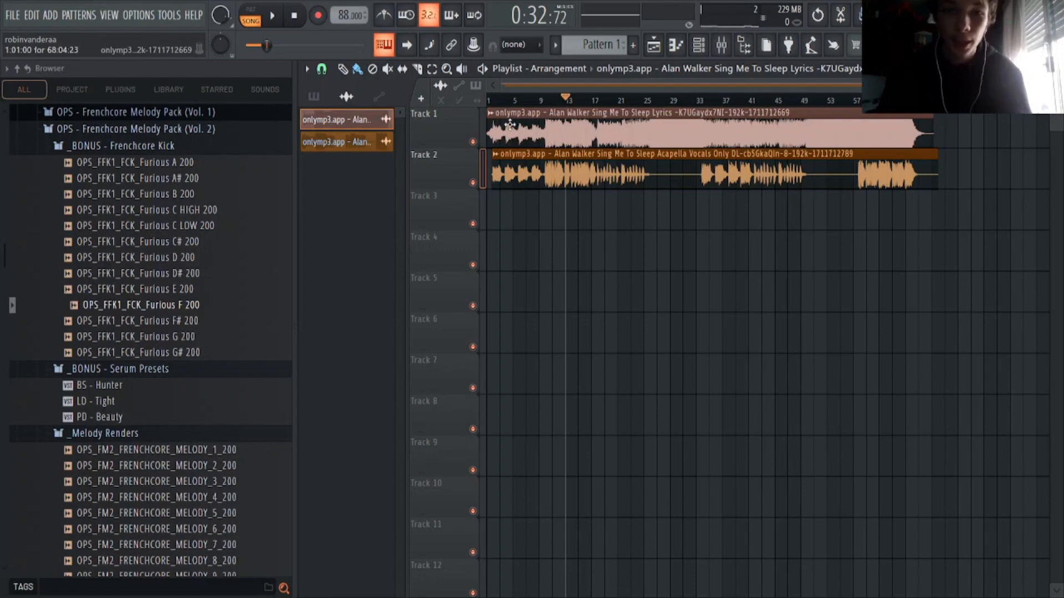
scroll(495, 106, up, 2)
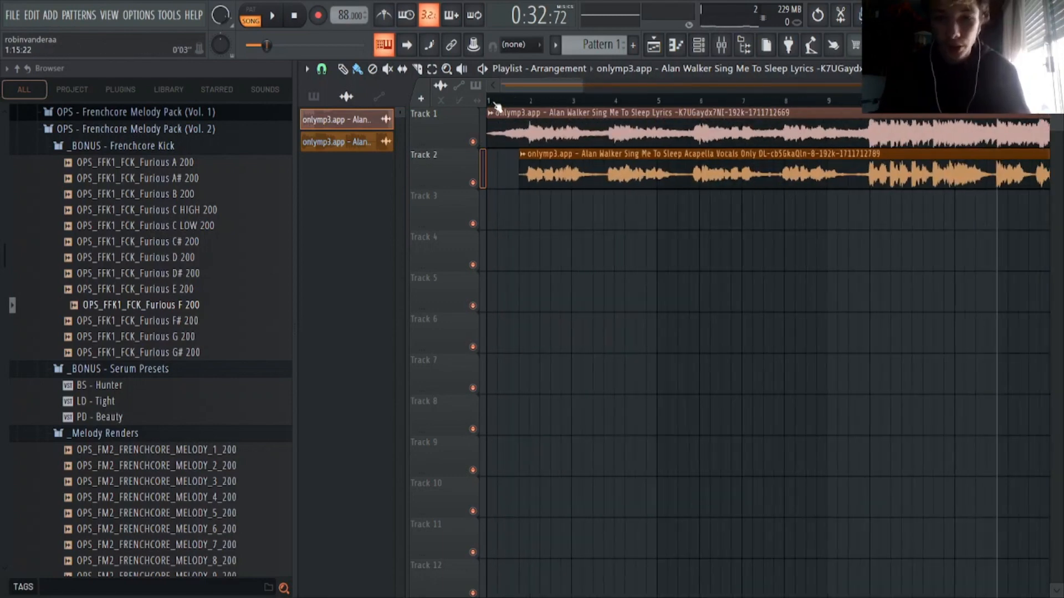
scroll(495, 105, down, 1)
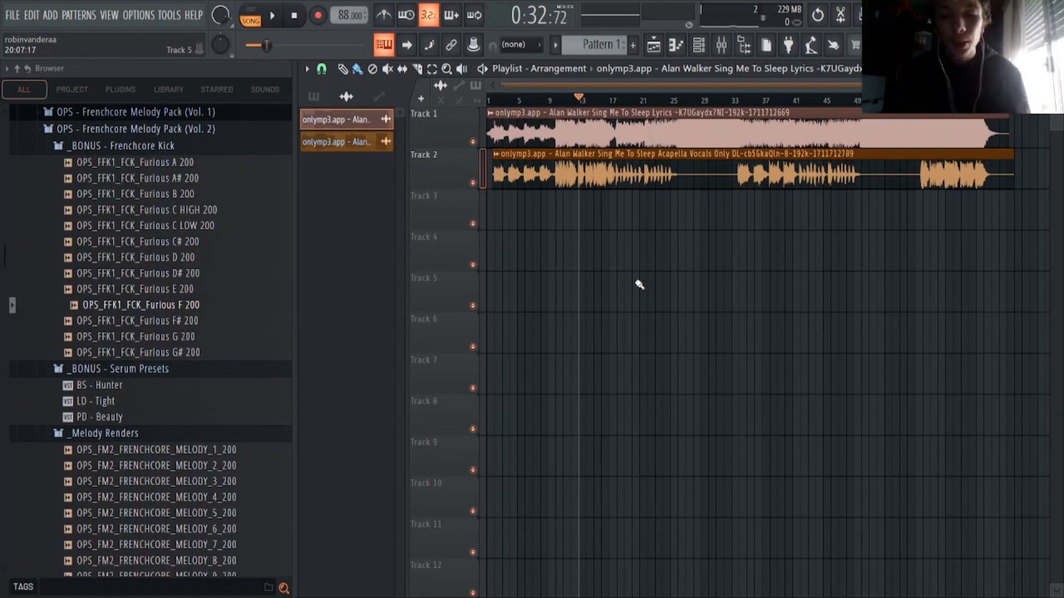
Step: Check the time-stretching mode in the settings of the full song clip and the acapella clip
double_click(571, 137)
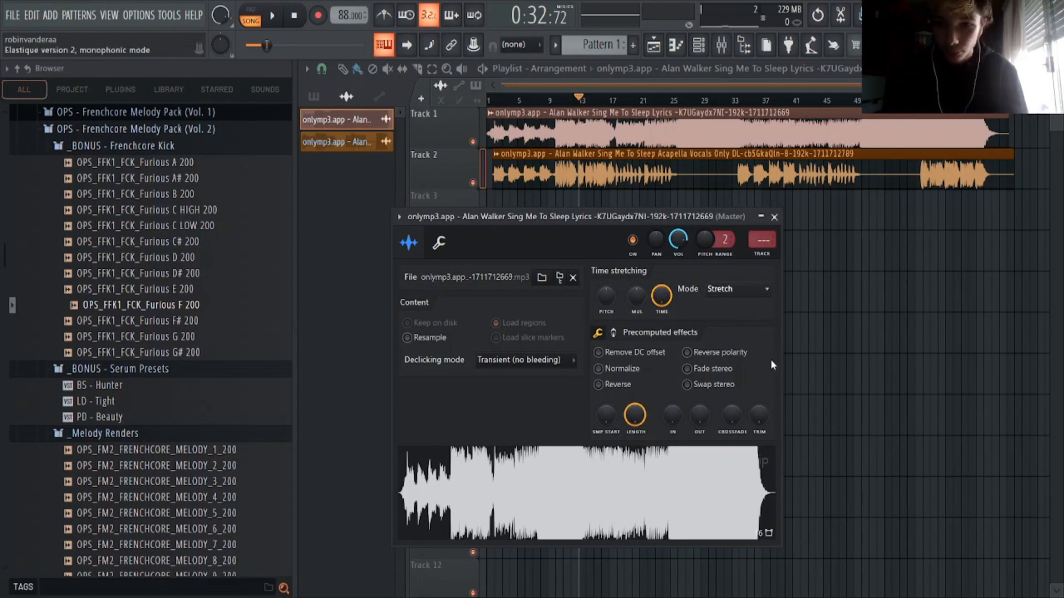
click(774, 217)
click(612, 162)
double_click(612, 162)
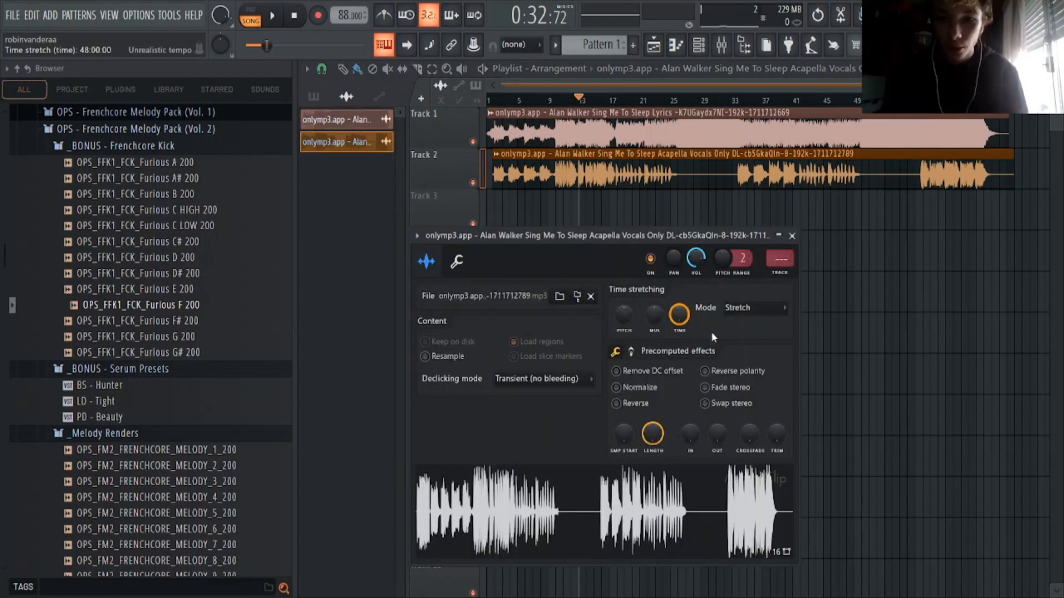
click(792, 236)
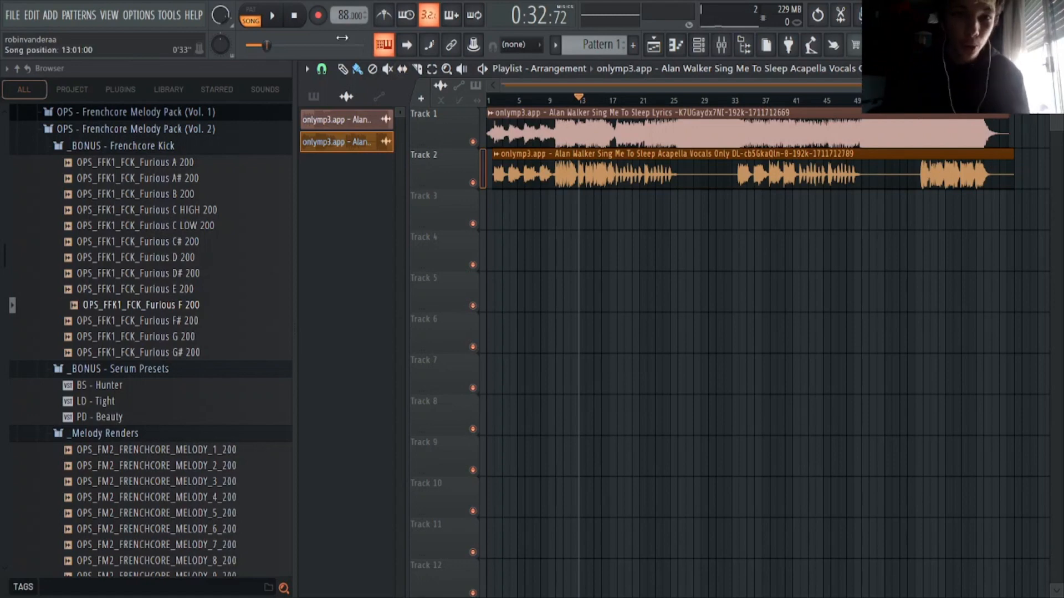
Step: Try project tempos of 91 and 83 BPM, with the acapella clip's time-stretching mode switched to Resample in between
drag(345, 15, 345, 12)
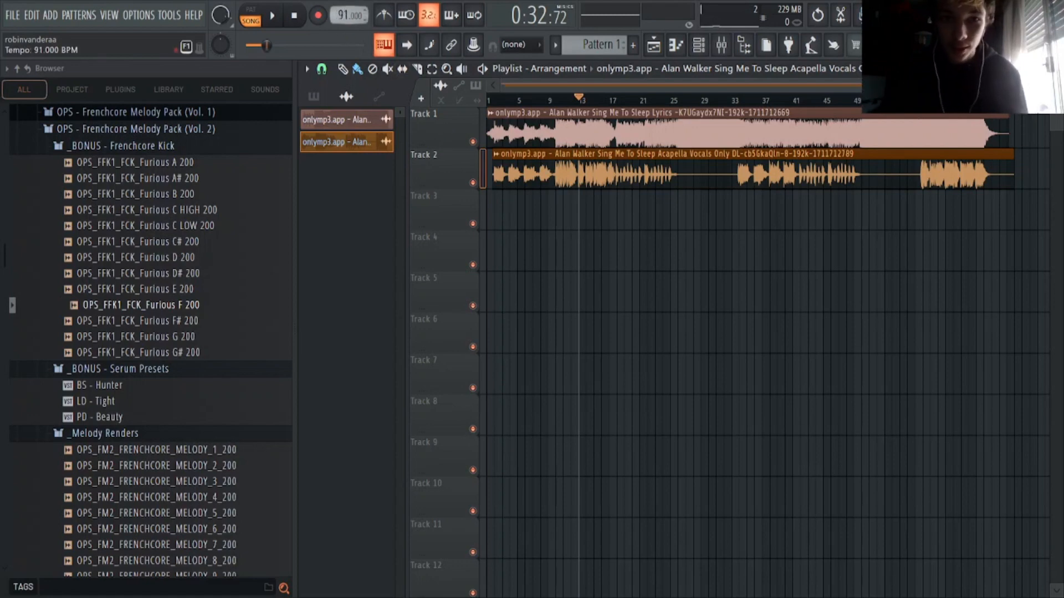
double_click(770, 171)
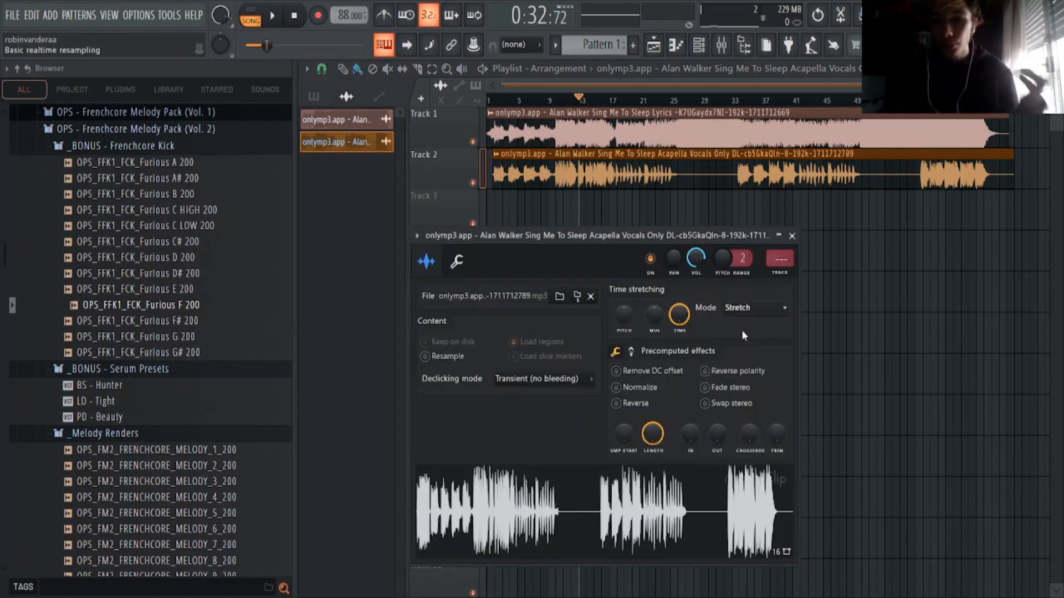
click(792, 236)
mouse_move(347, 16)
mouse_down()
mouse_move(346, 0)
mouse_move(346, 18)
mouse_up()
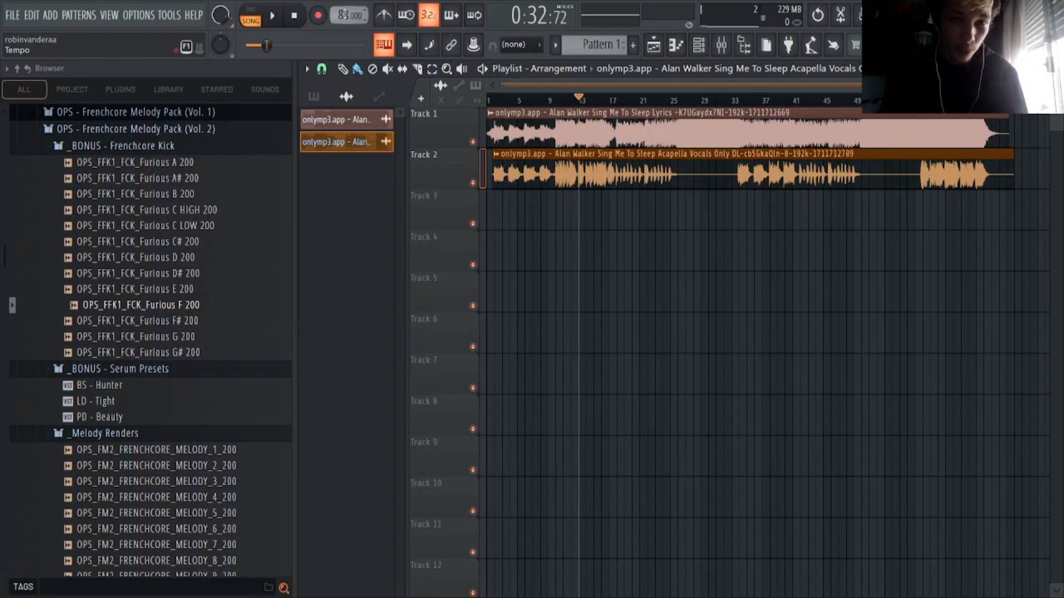
Step: Set the acapella clip's time-stretching mode back to Stretch and close its settings
double_click(555, 161)
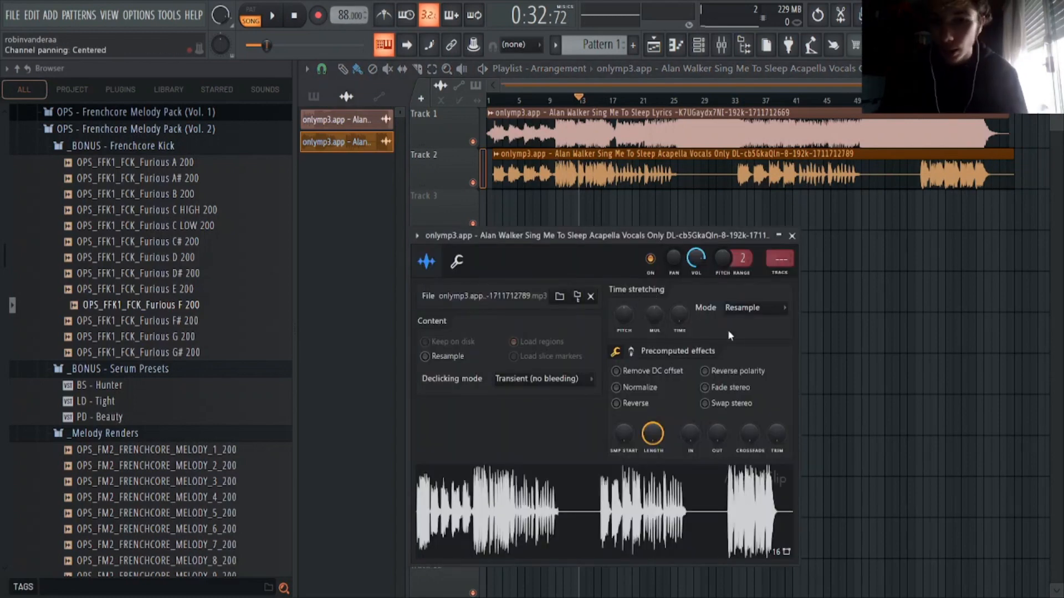
scroll(754, 307, down, 1)
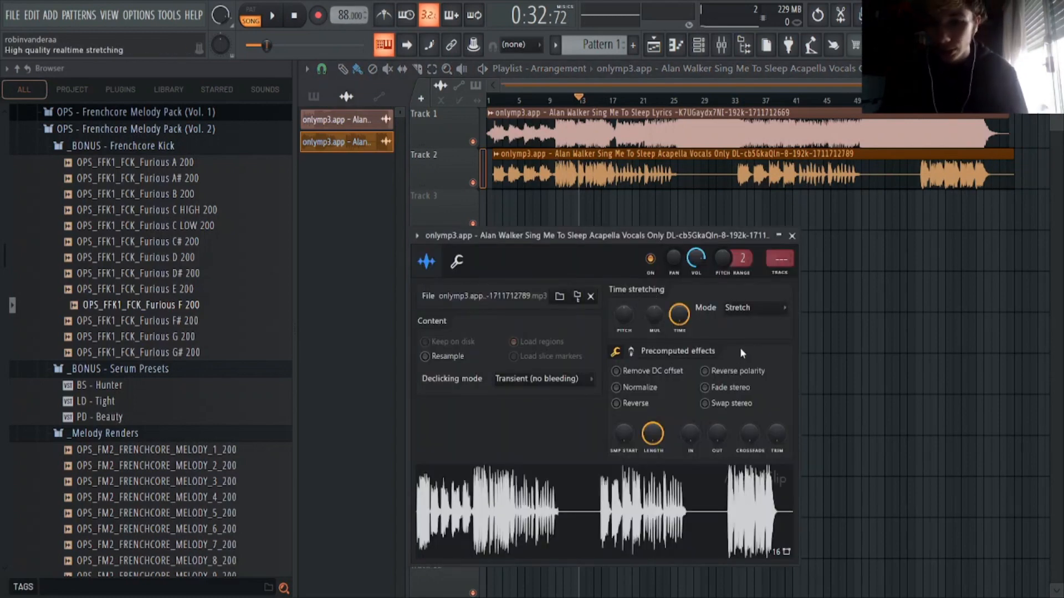
click(792, 235)
Step: Set the project tempo to 150 BPM and audition the song from the start and around bars 10, 17 and 25
drag(349, 15, 350, 2)
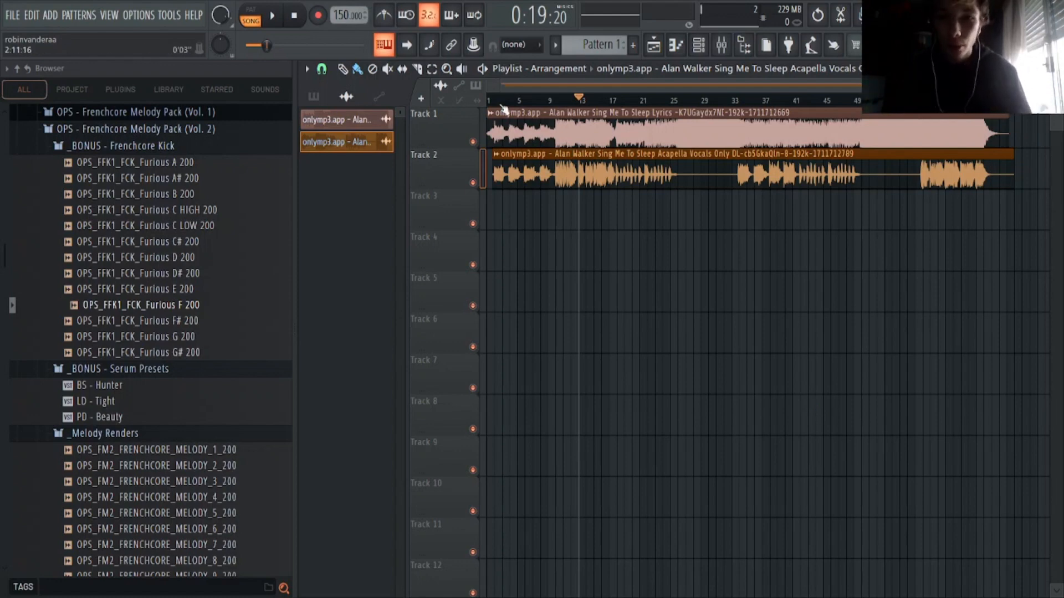
key(space)
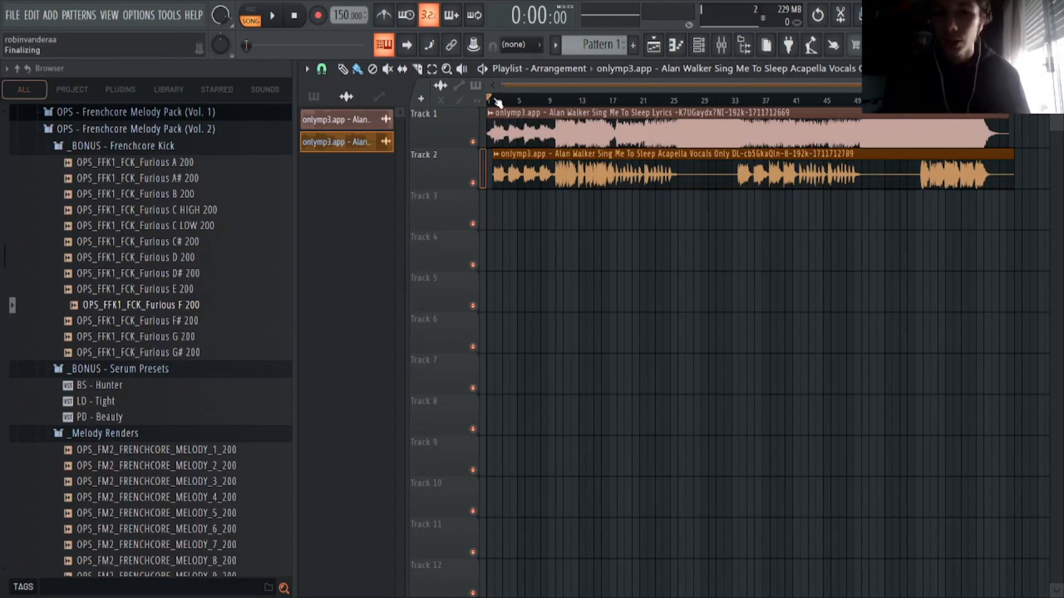
key(space)
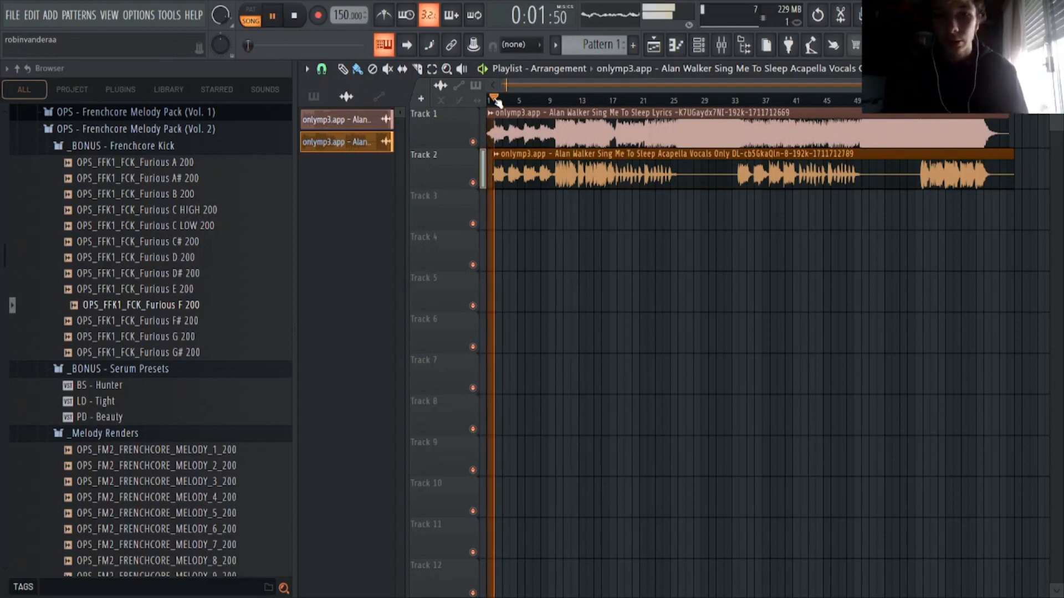
click(557, 101)
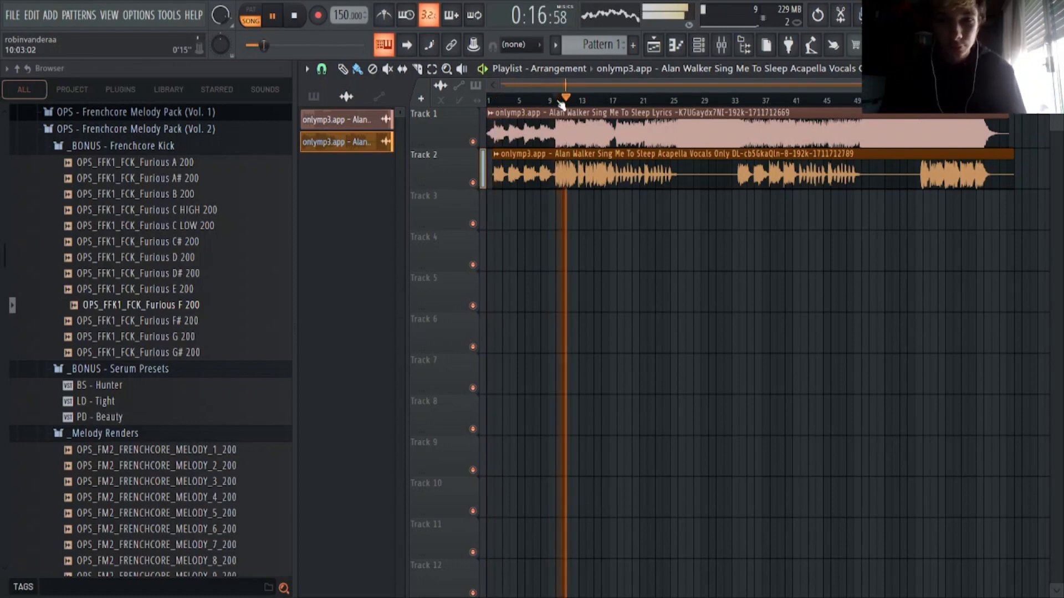
click(617, 100)
click(670, 100)
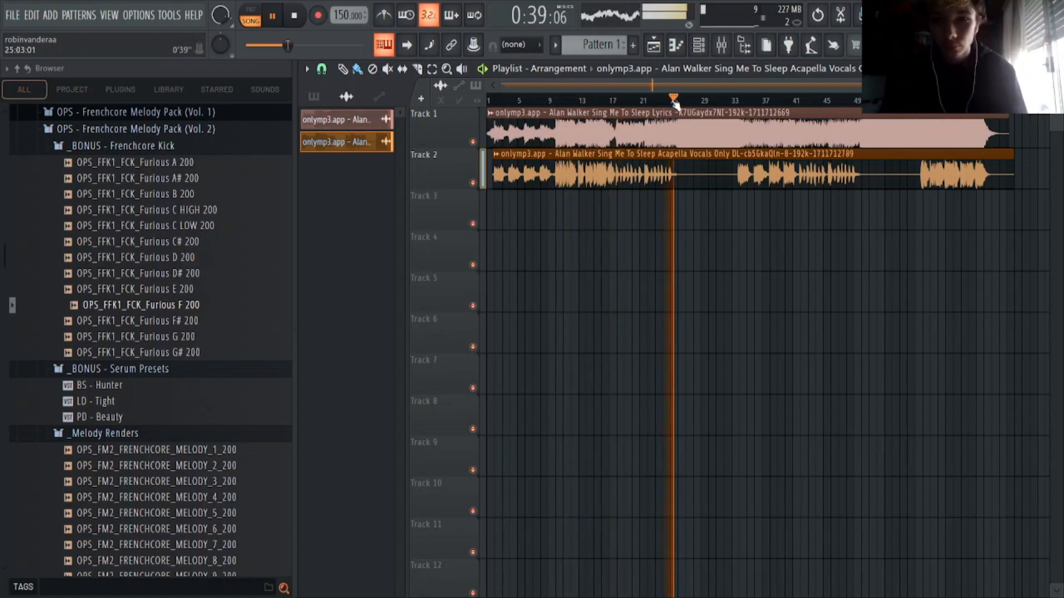
key(space)
Step: Trim the end of the full song clip on Track 1 back to the drop, at about bar 26
scroll(678, 106, up, 8)
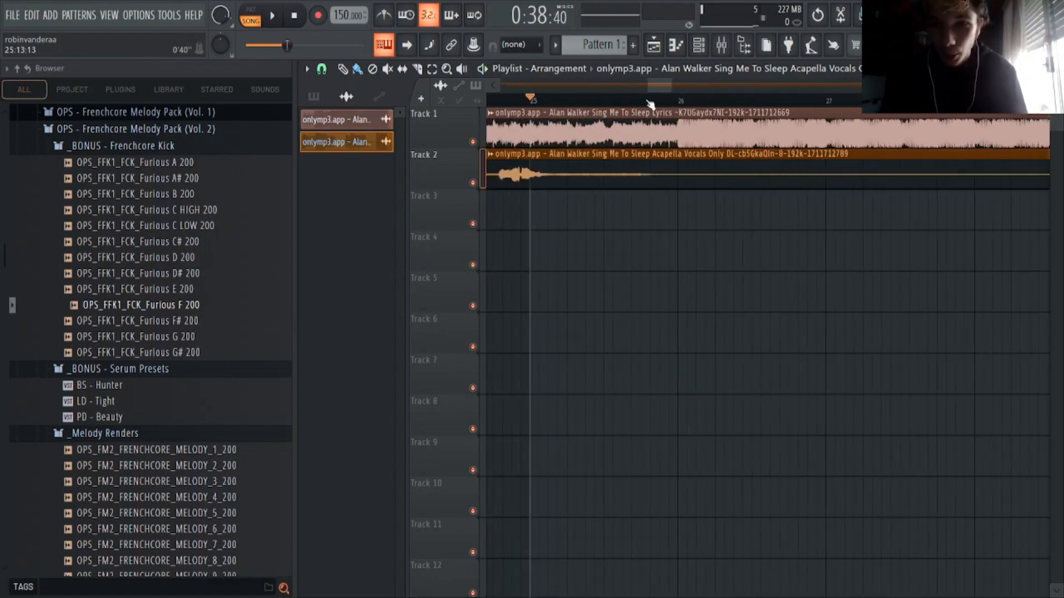
scroll(683, 100, down, 8)
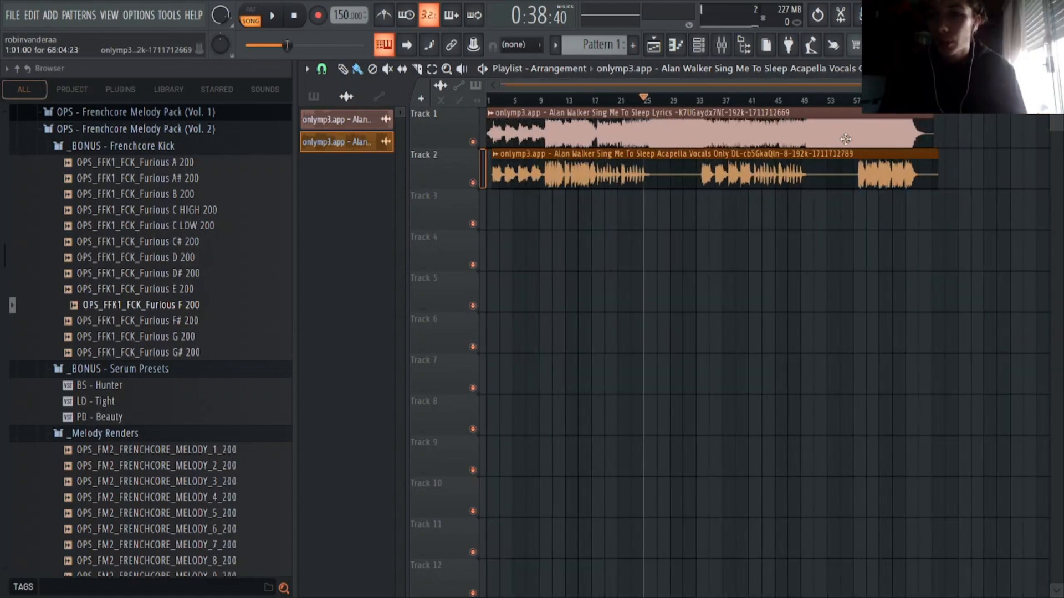
drag(935, 127, 661, 112)
scroll(661, 112, up, 8)
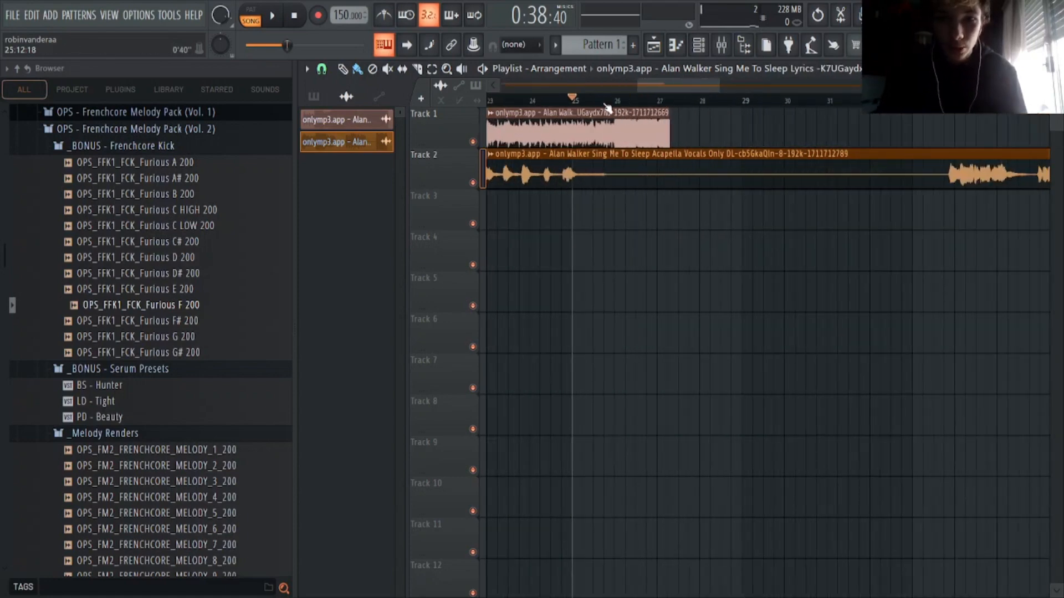
scroll(644, 101, up, 5)
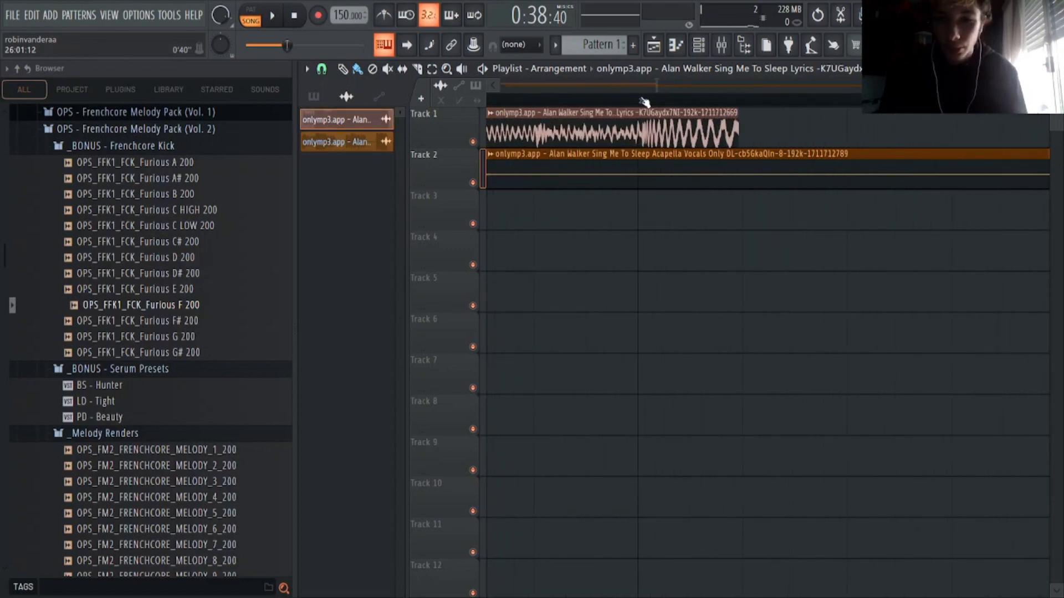
drag(740, 113, 639, 110)
scroll(614, 104, down, 5)
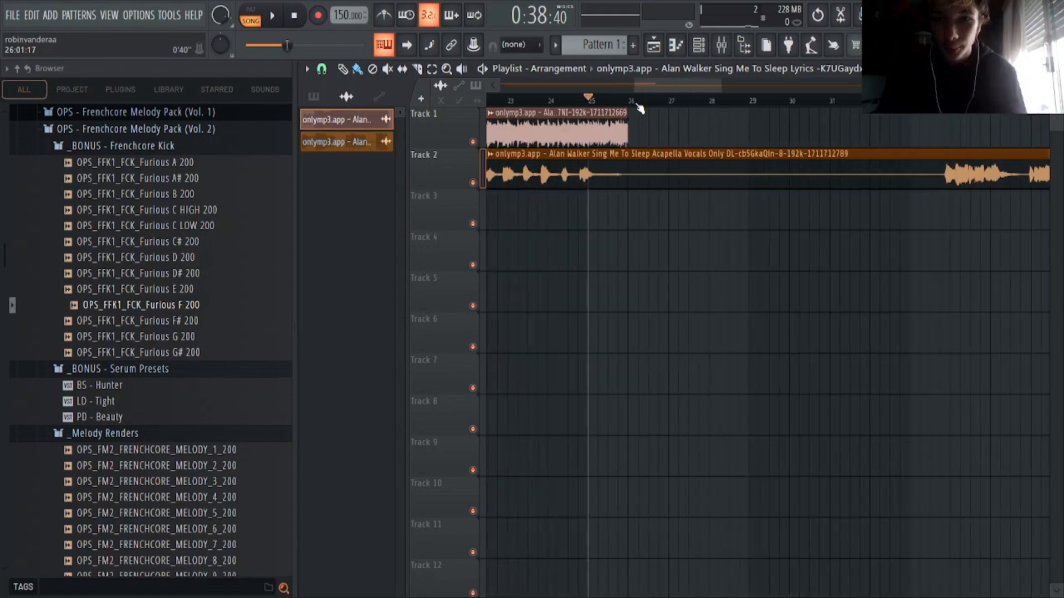
Step: Play back the trimmed song with the acapella from around bar 20 to judge where the original should stop
click(590, 100)
key(space)
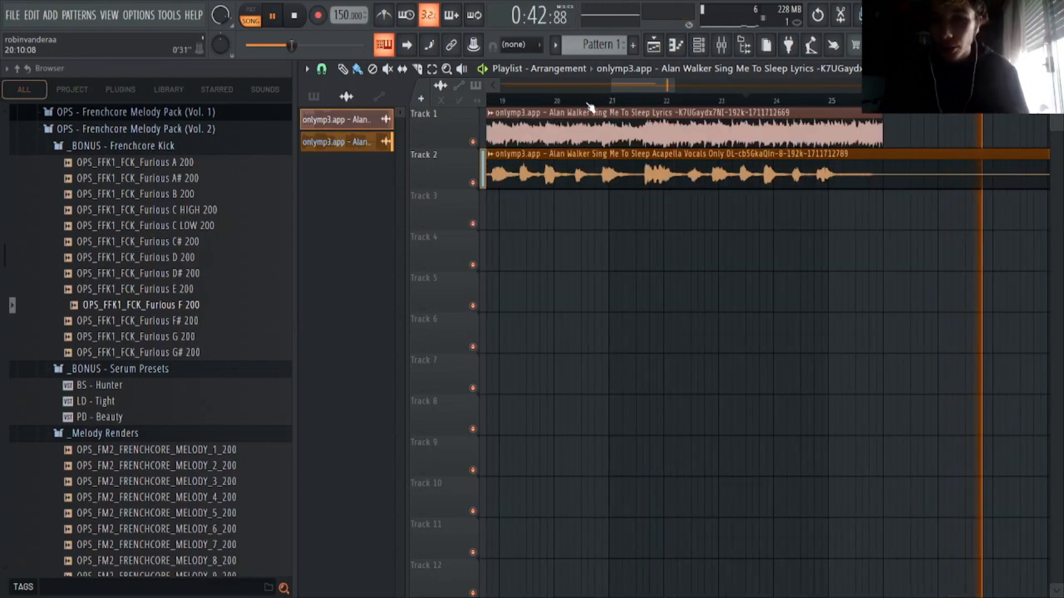
key(space)
scroll(604, 91, down, 5)
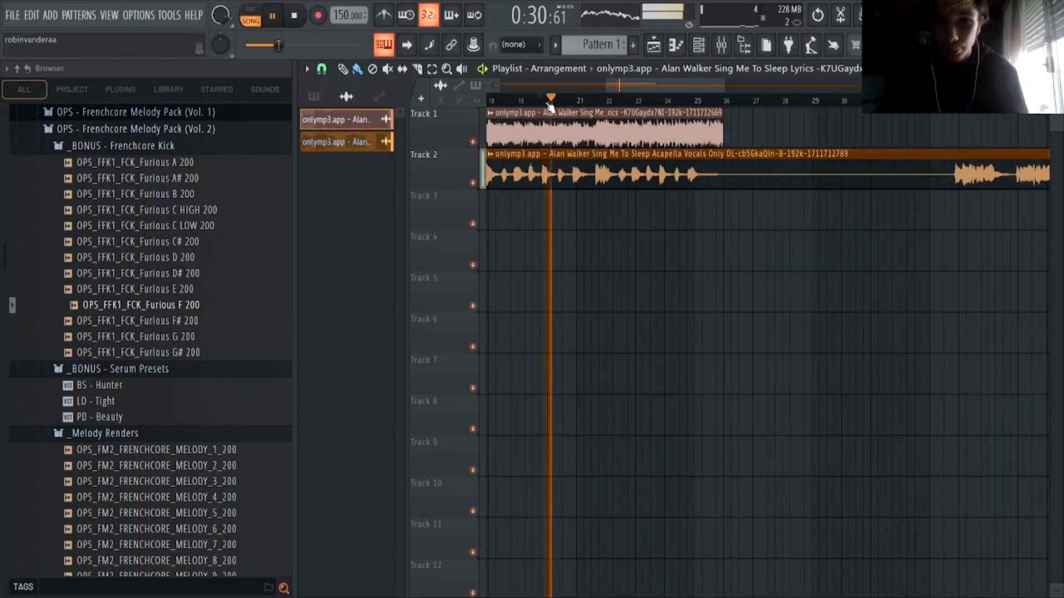
drag(605, 90, 574, 99)
Step: Shorten the full song clip on Track 1 to end at bar 18 and play the transition into the acapella alone
scroll(576, 102, up, 6)
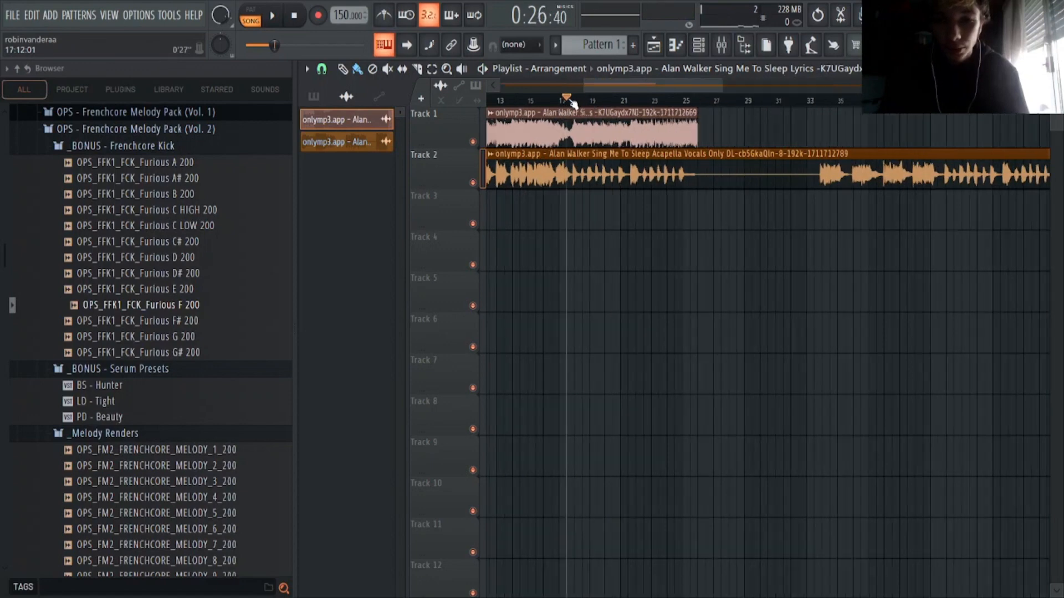
click(527, 105)
scroll(556, 105, down, 3)
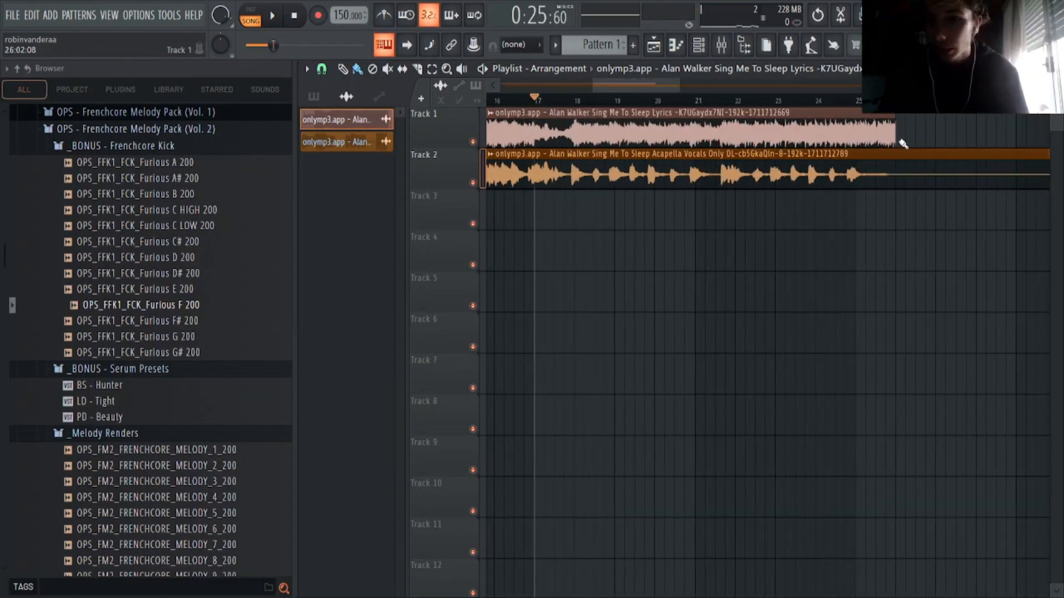
drag(902, 136, 577, 137)
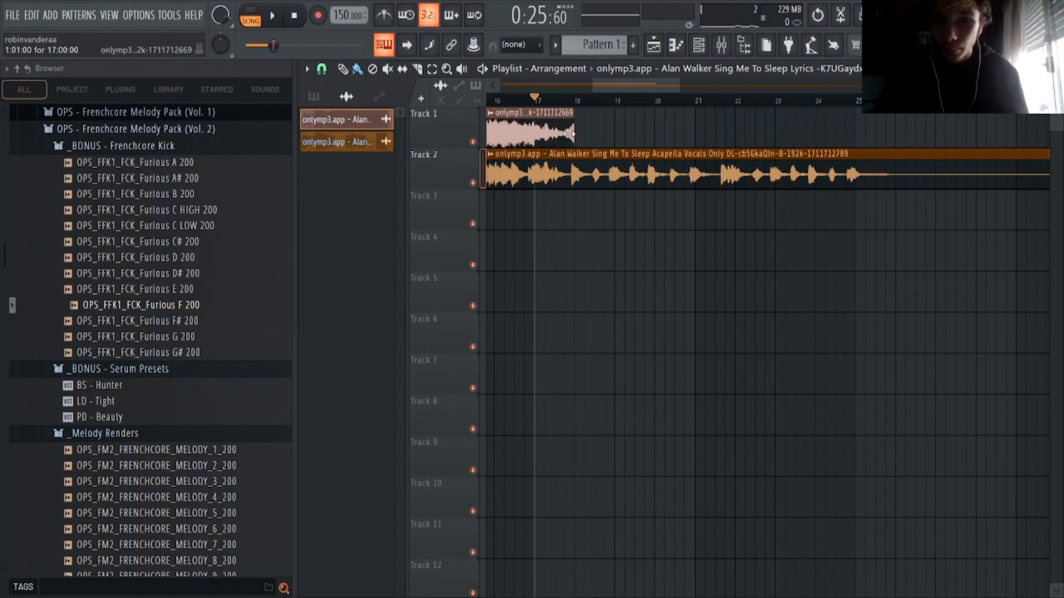
key(space)
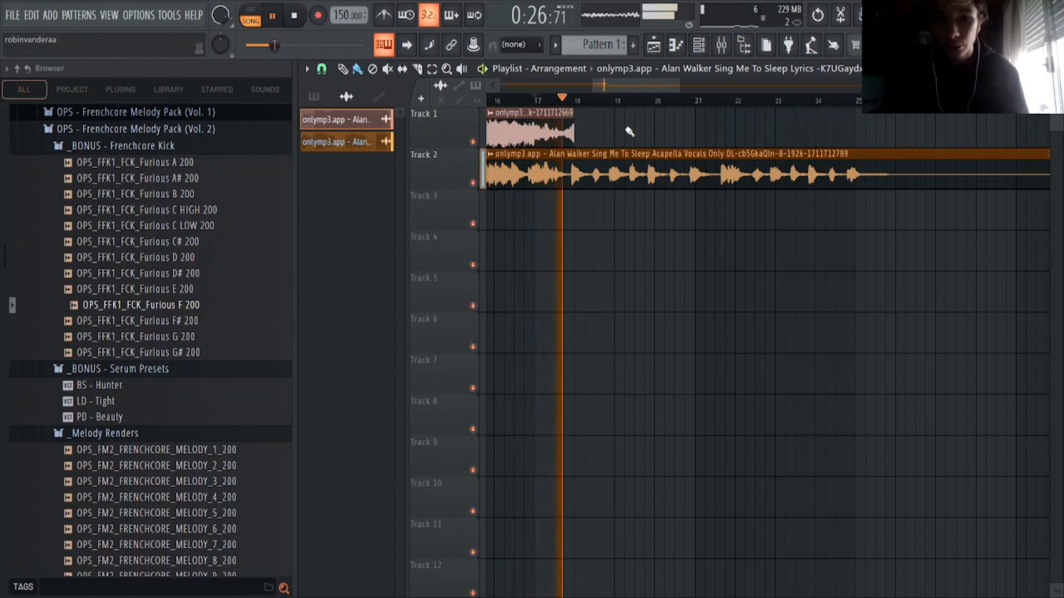
scroll(621, 105, down, 2)
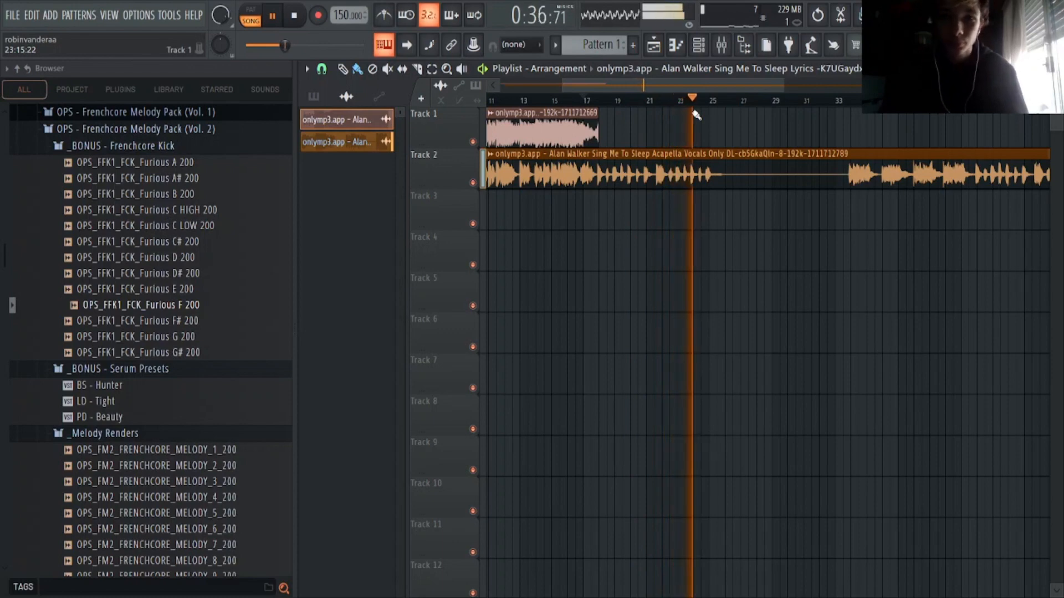
key(space)
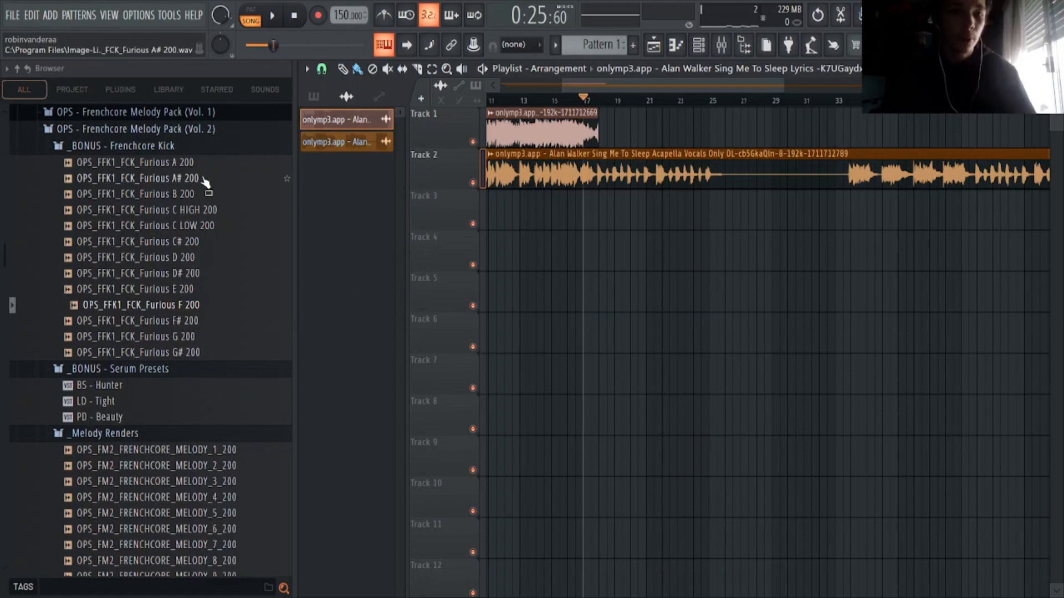
Step: Collapse the Frenchcore Melody Pack (Vol. 2), Gabber Essentials, Hardstyle Buildups, Pitched Kicks and Hardstyle Freebie Vol. 2 folders in the sample browser
click(146, 133)
click(84, 151)
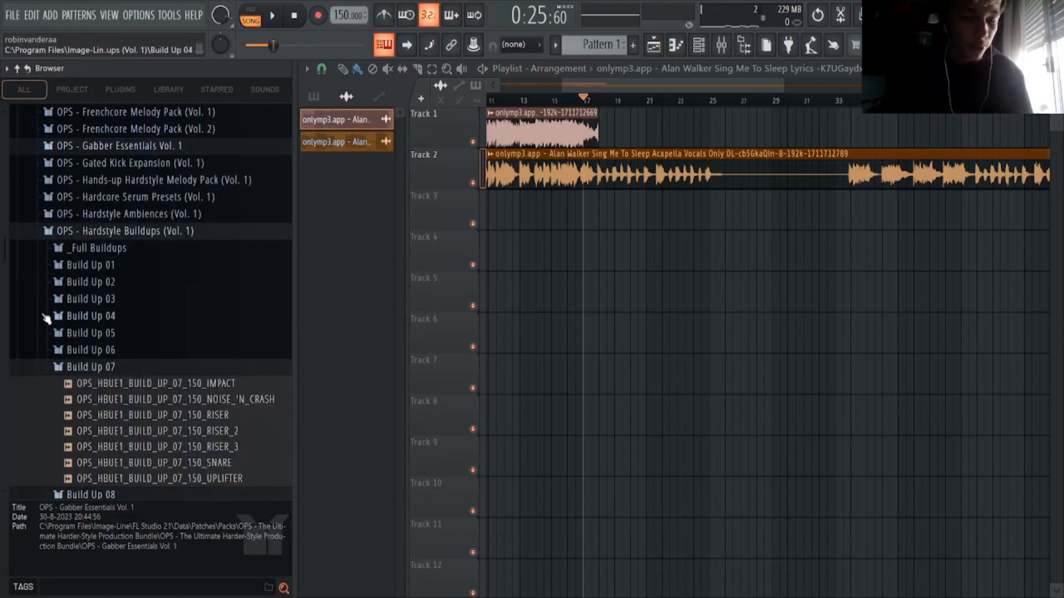
click(66, 231)
scroll(168, 317, up, 7)
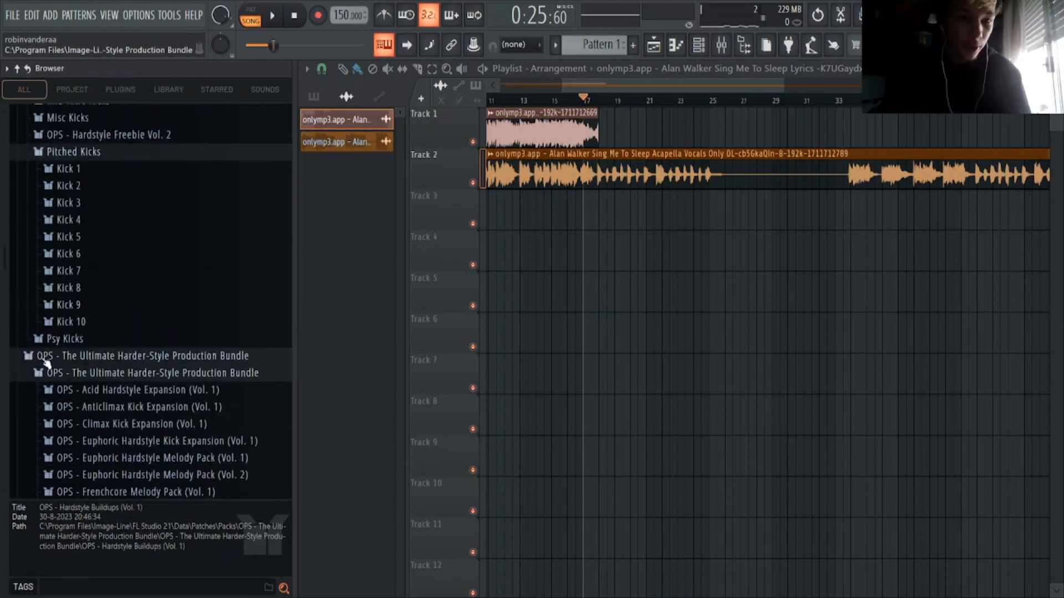
click(78, 157)
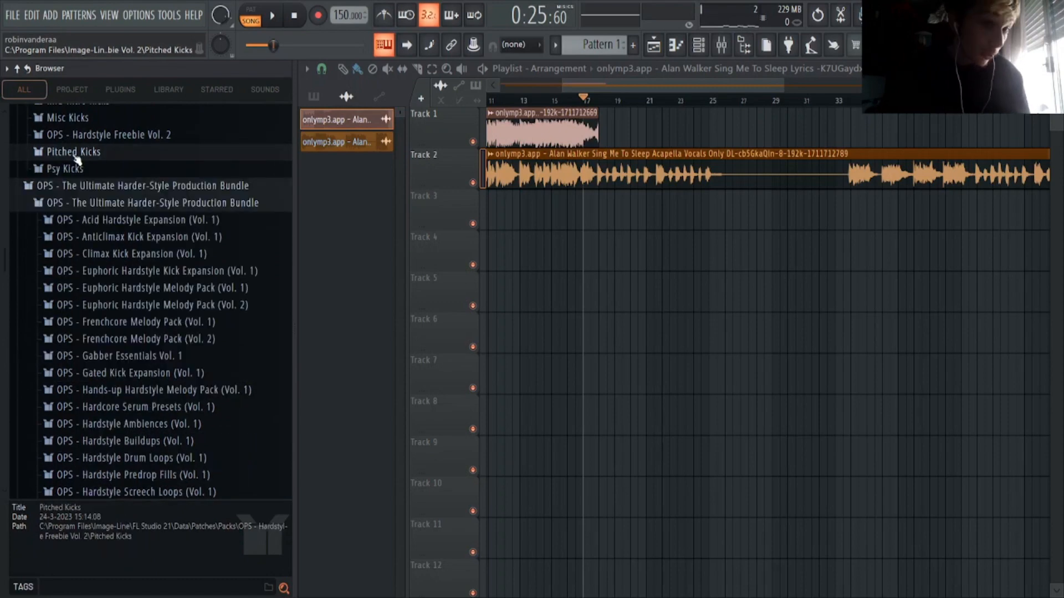
scroll(100, 244, up, 4)
click(97, 258)
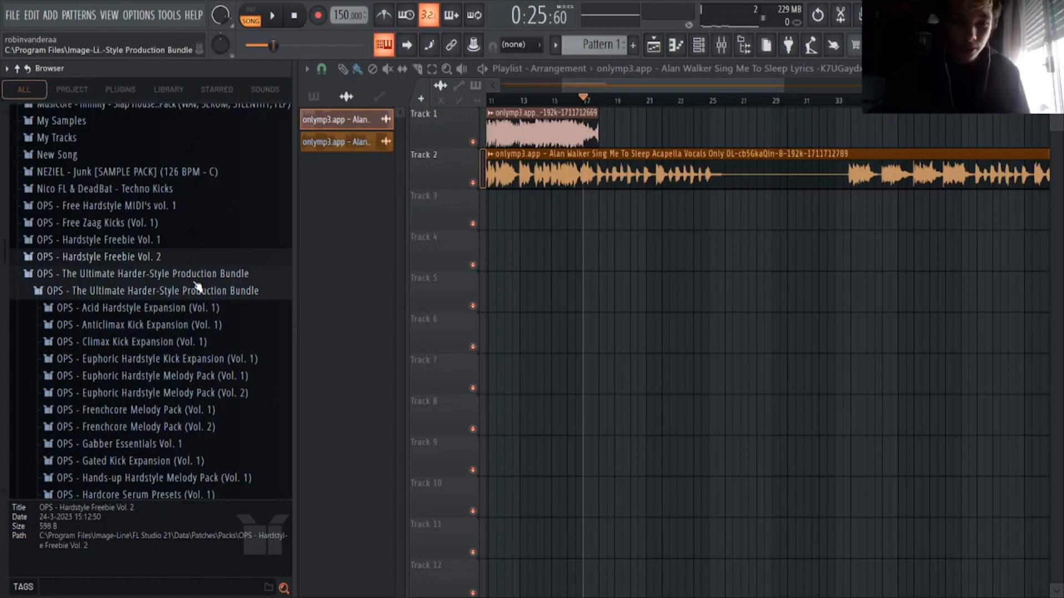
scroll(177, 332, down, 6)
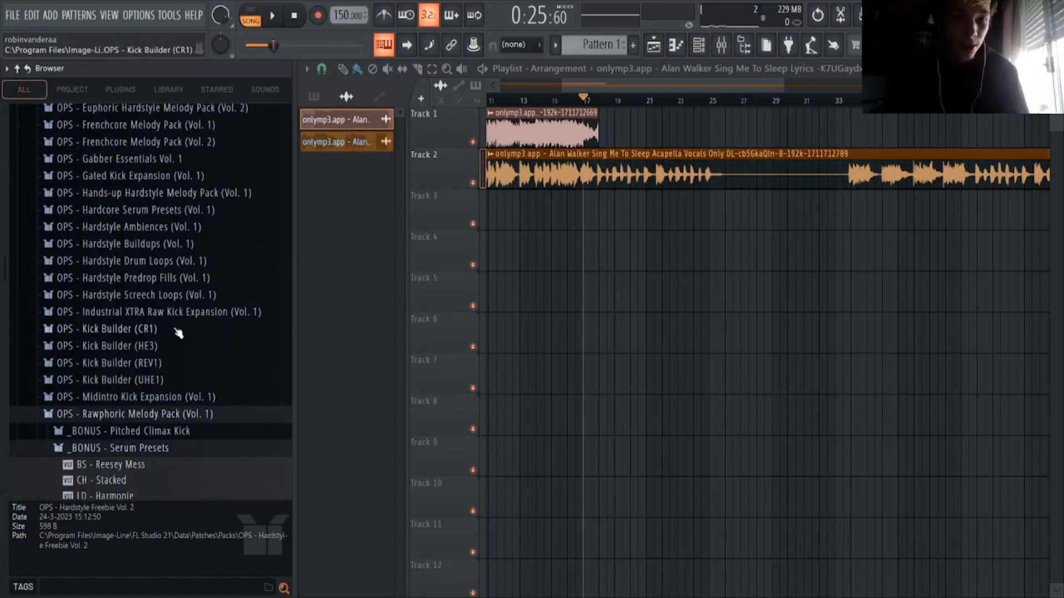
scroll(178, 333, up, 4)
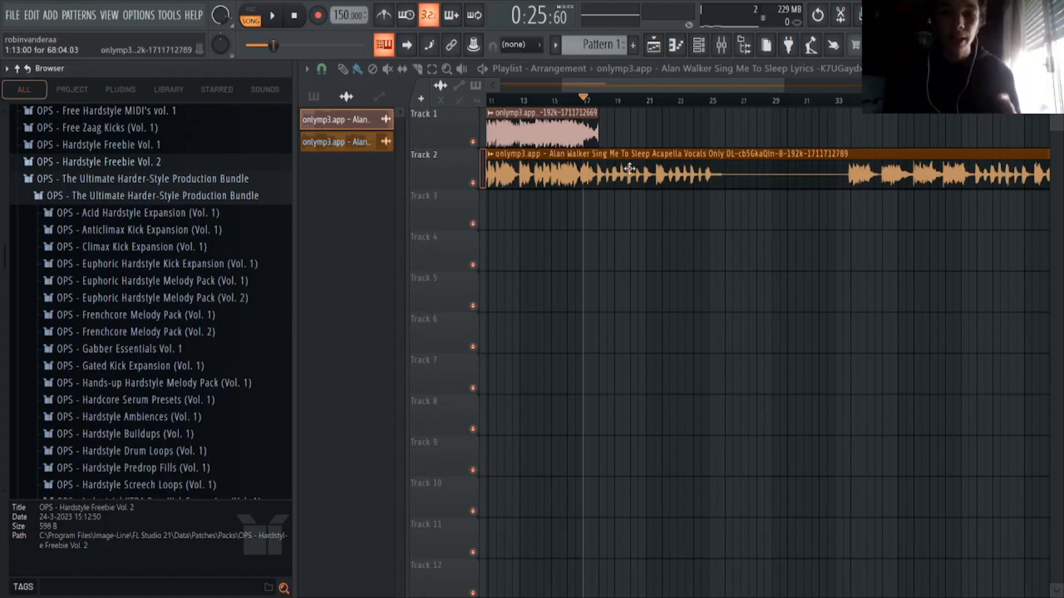
Step: Name the first pattern Bass
scroll(634, 108, down, 2)
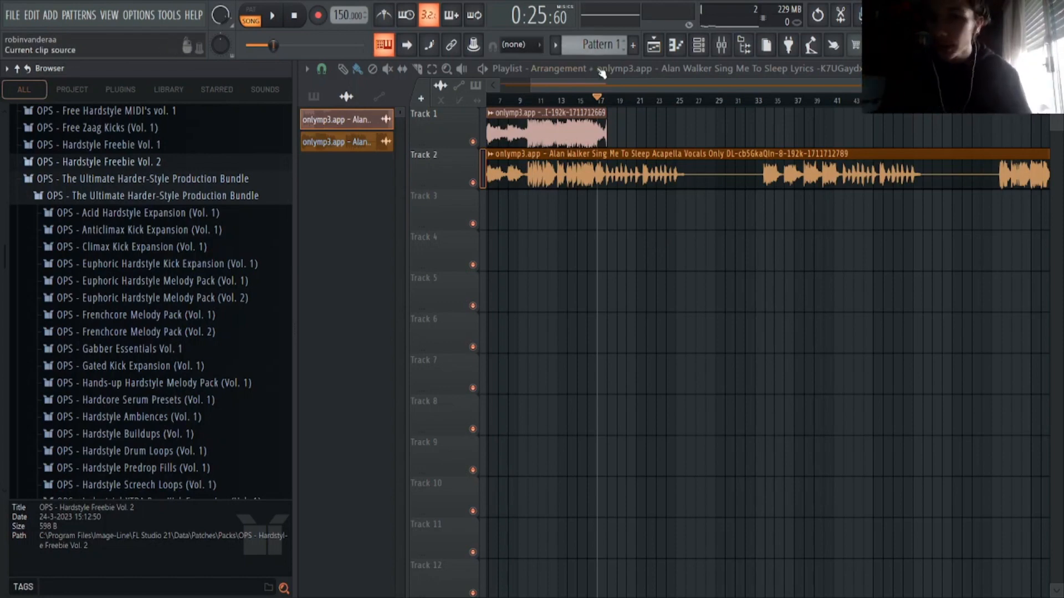
scroll(614, 100, down, 2)
scroll(609, 97, up, 3)
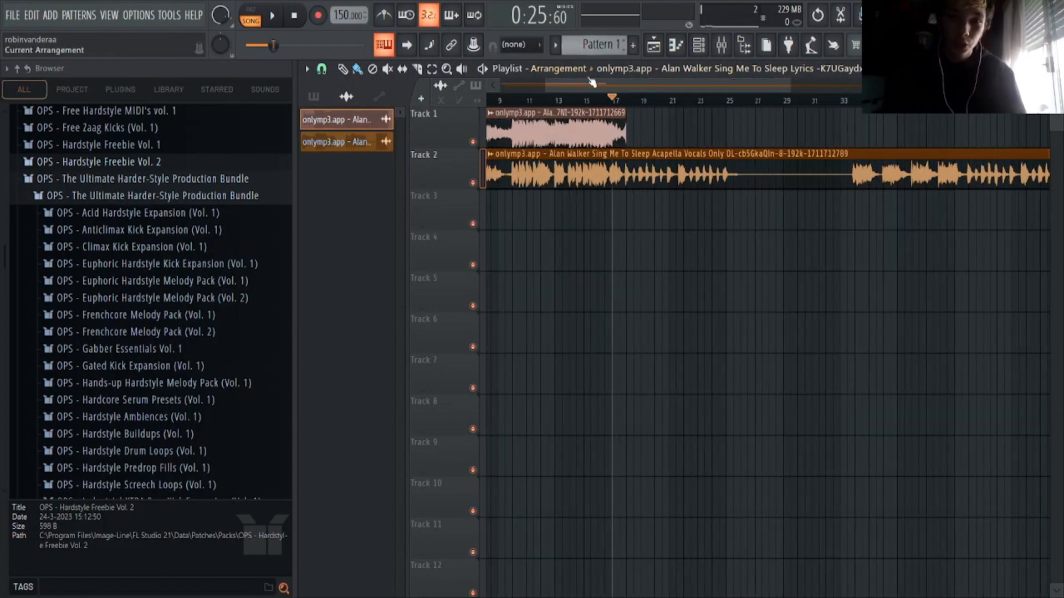
click(634, 49)
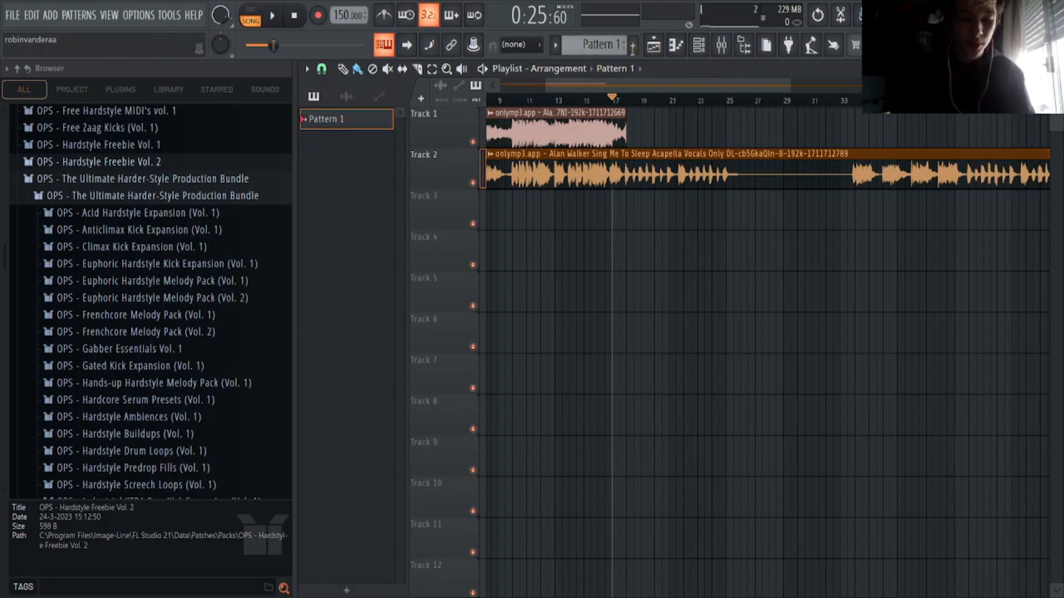
text(Bass)
key(Return)
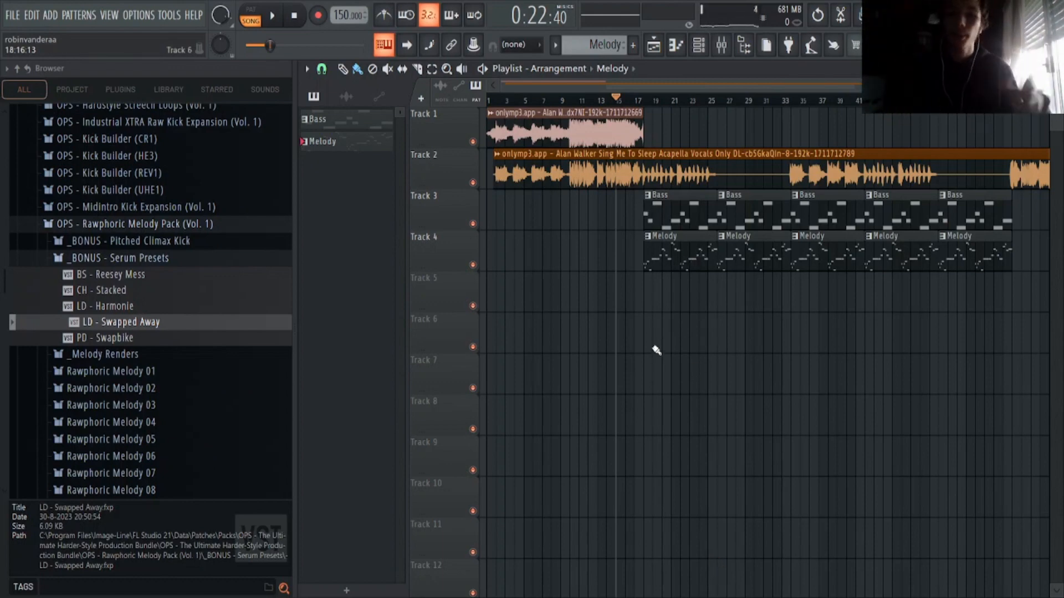
Step: Copy all notes of the Melody pattern and add another Serum channel loaded with the LD - Harmonie preset
double_click(669, 261)
key(ctrl+a)
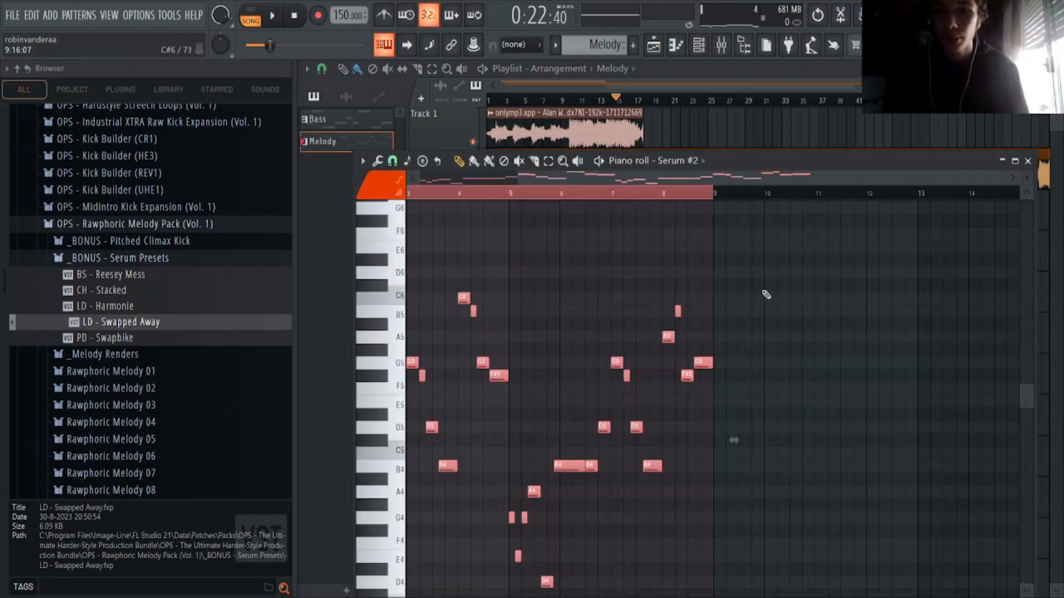
click(699, 45)
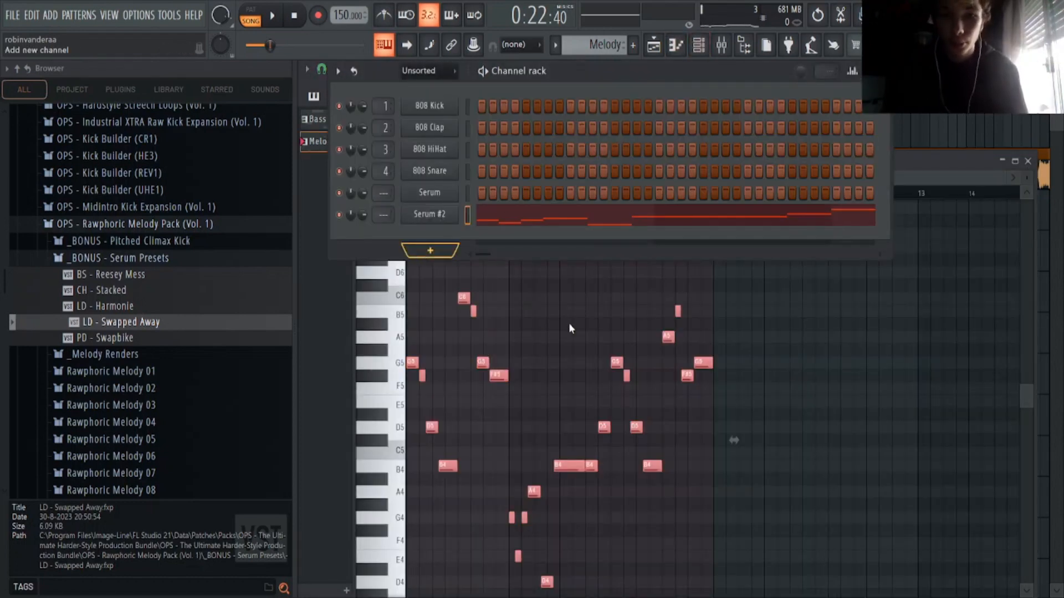
click(555, 301)
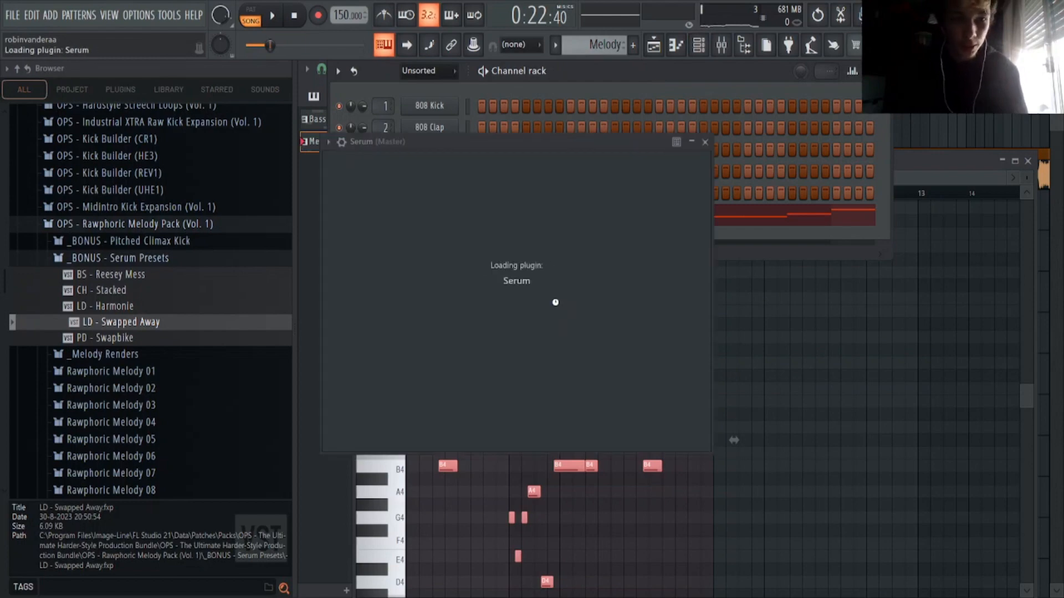
drag(127, 306, 450, 271)
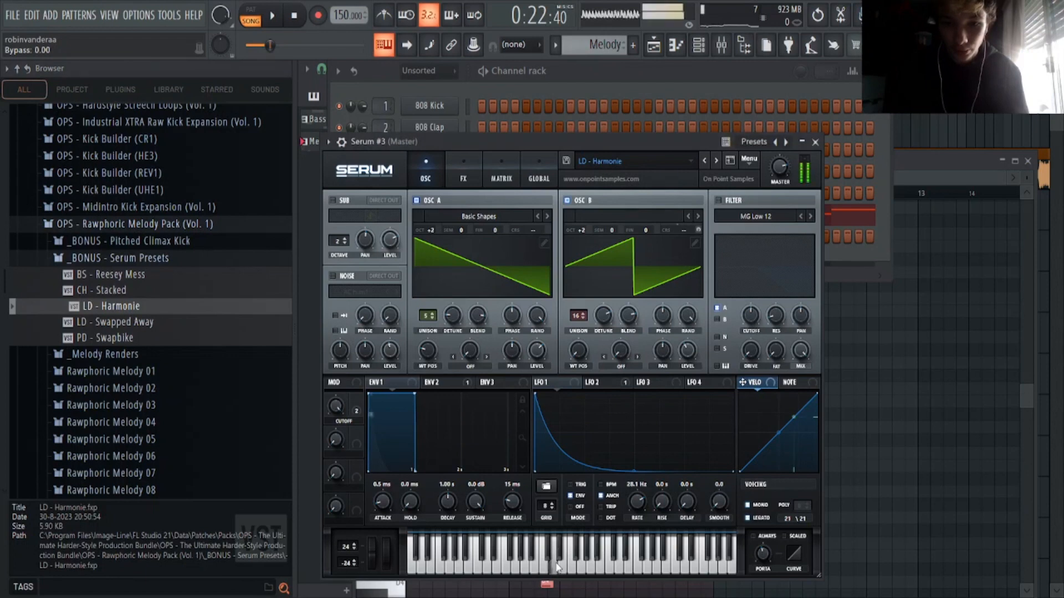
click(815, 142)
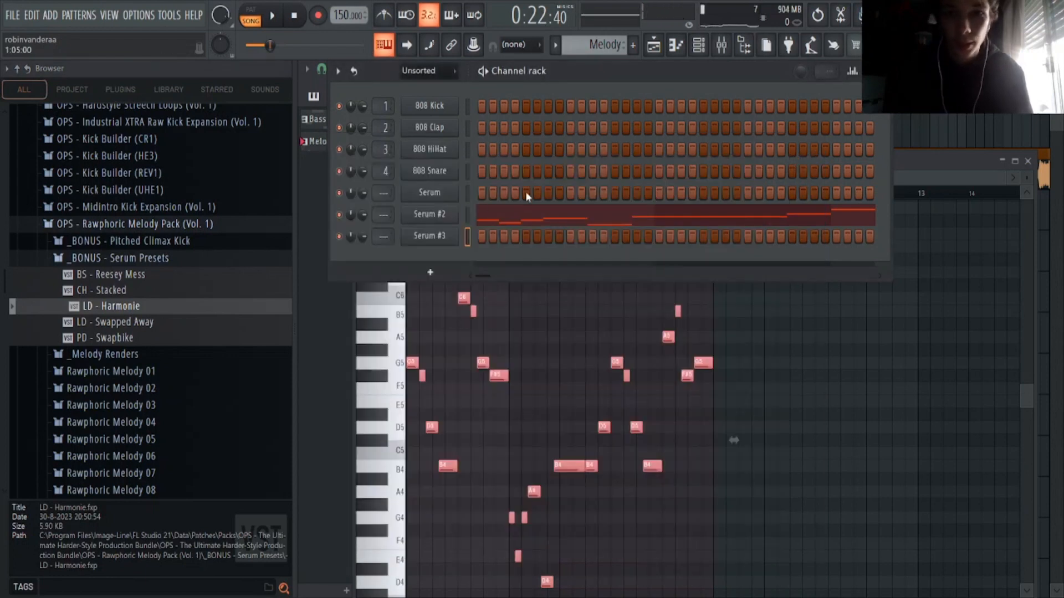
Step: Paste the melody notes into the LD - Harmonie channel and shift them back to start at bar 1
click(676, 45)
key(ctrl+v)
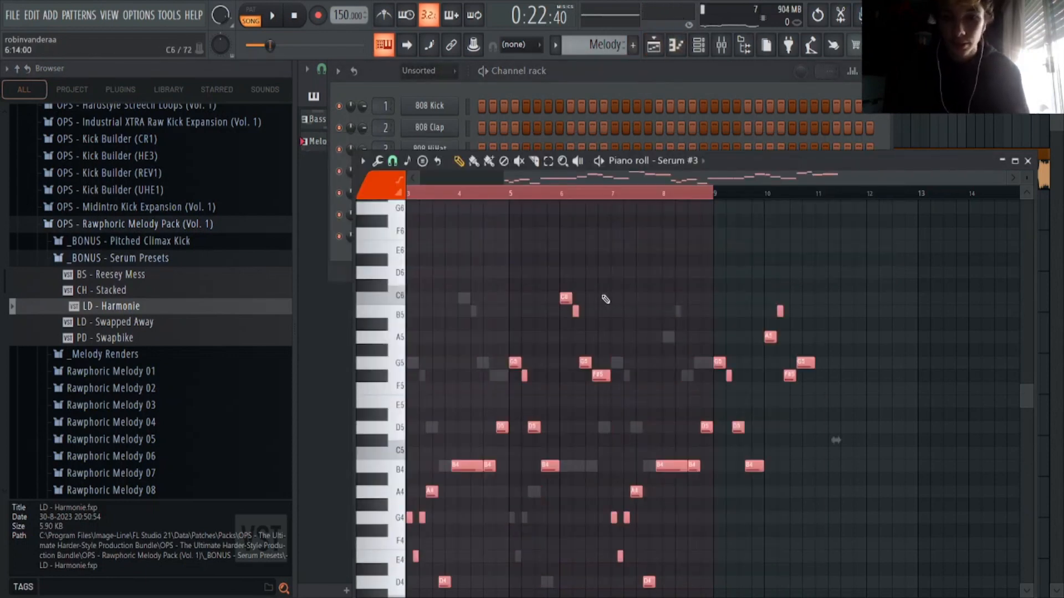
scroll(633, 197, down, 1)
scroll(582, 332, down, 3)
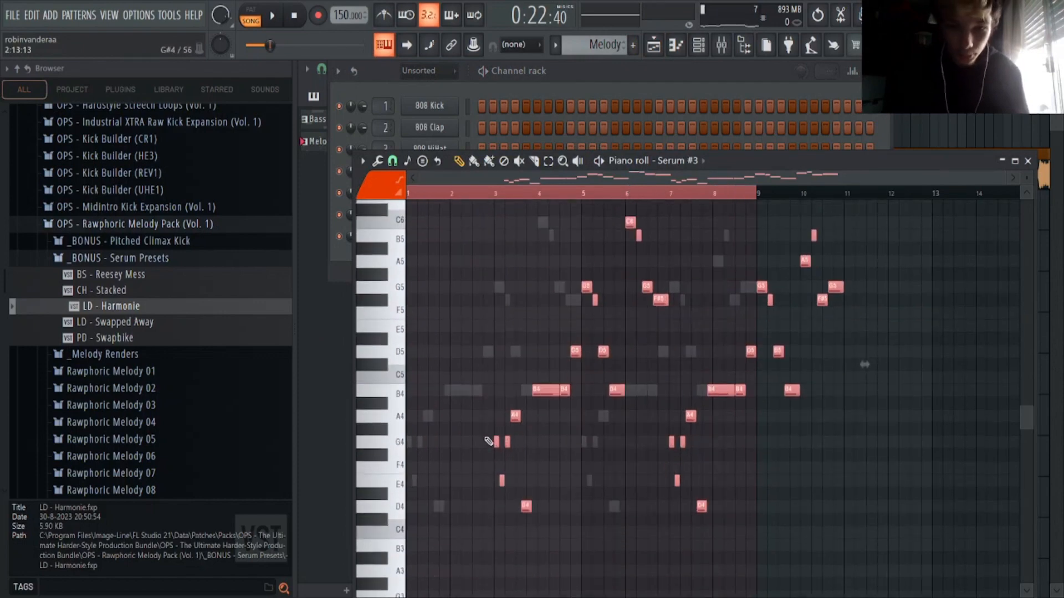
drag(546, 388, 458, 386)
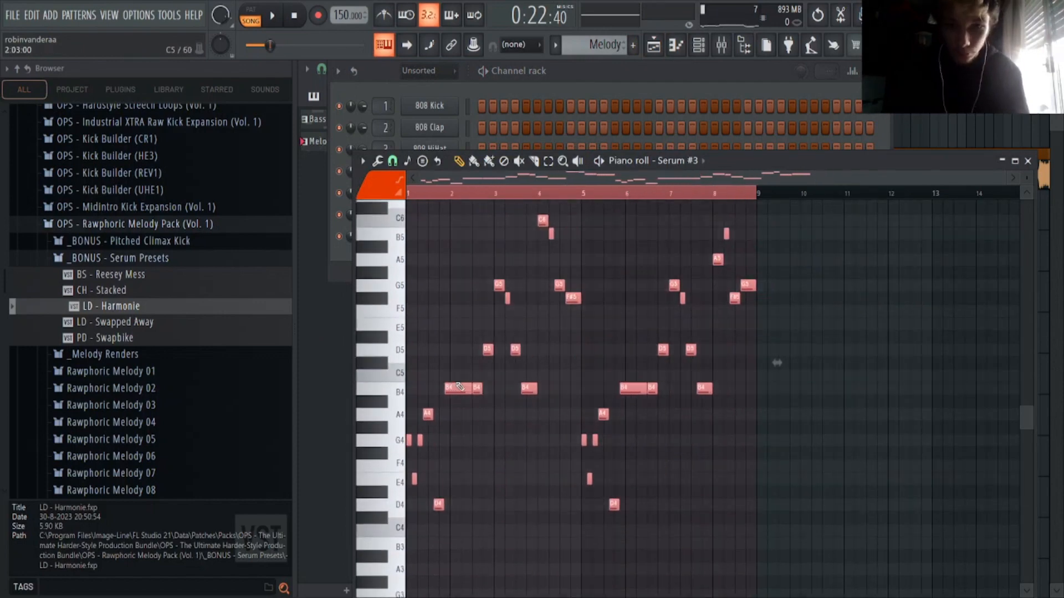
Step: Switch playback to pattern mode and audition the Melody pattern with the added LD - Harmonie layer
click(252, 16)
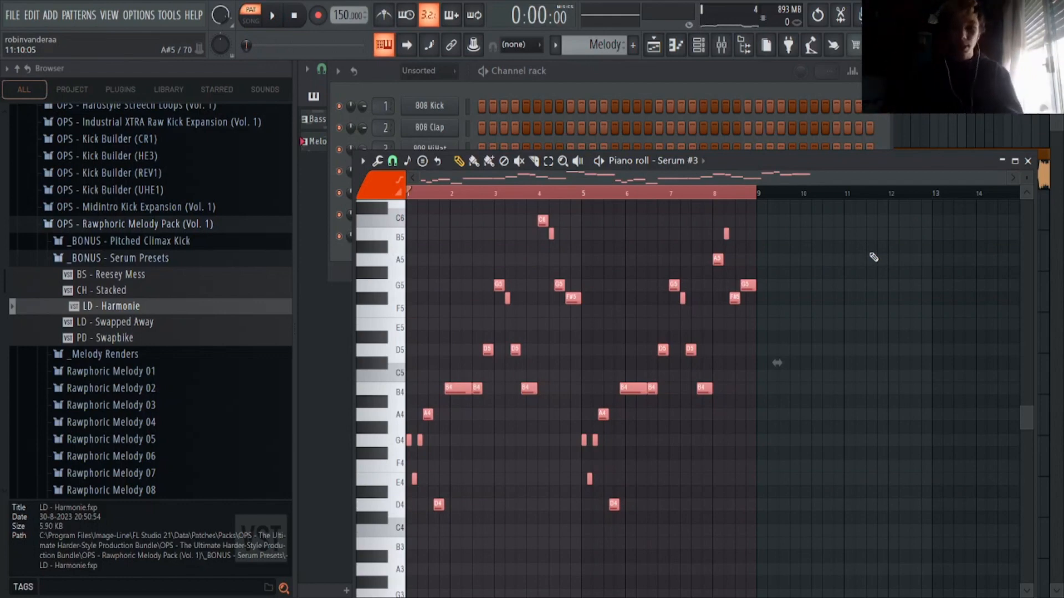
scroll(873, 257, up, 3)
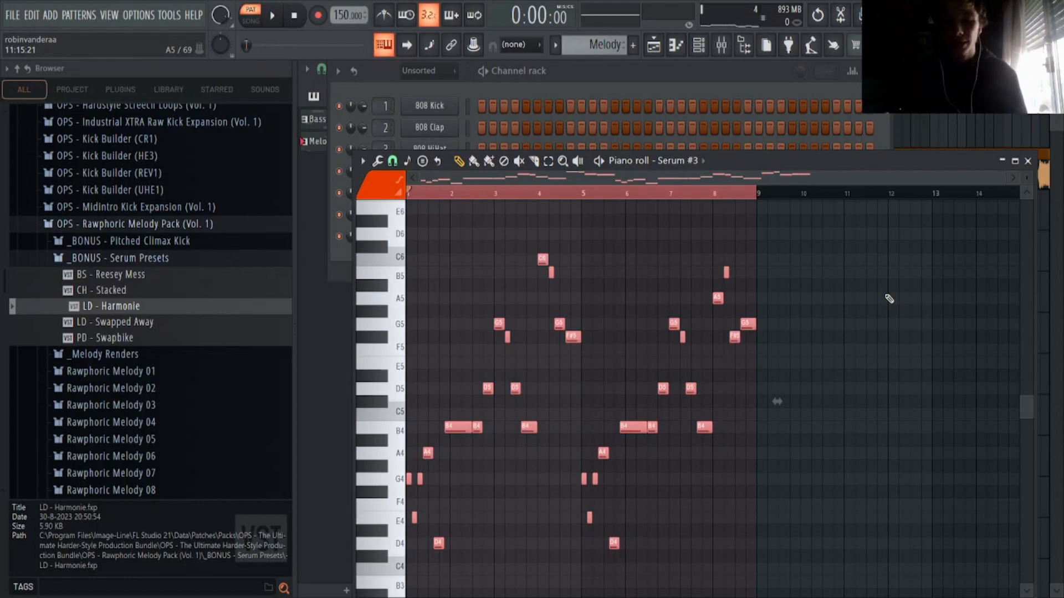
key(space)
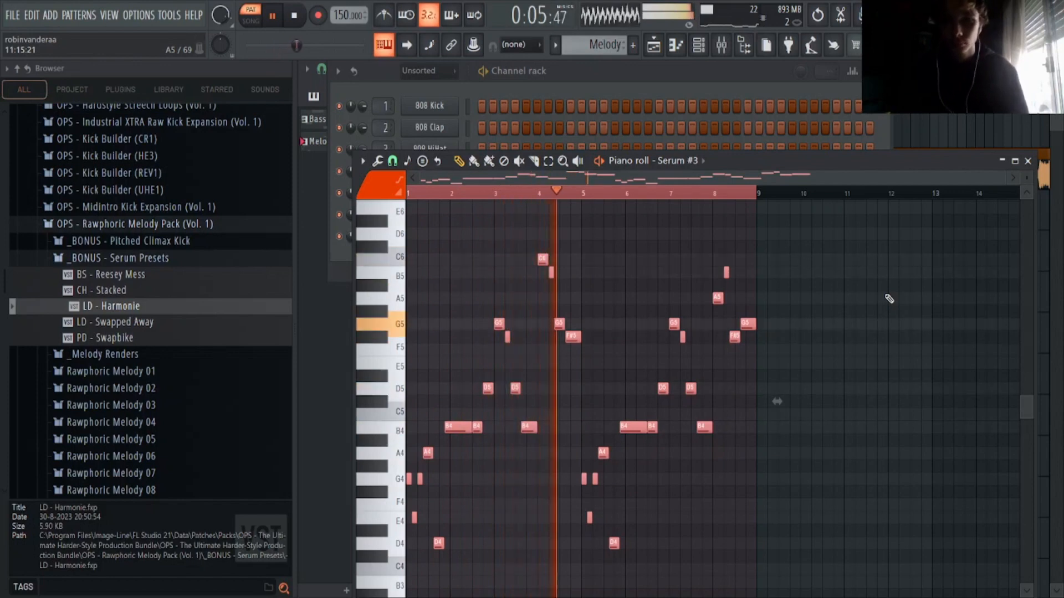
key(space)
click(1027, 160)
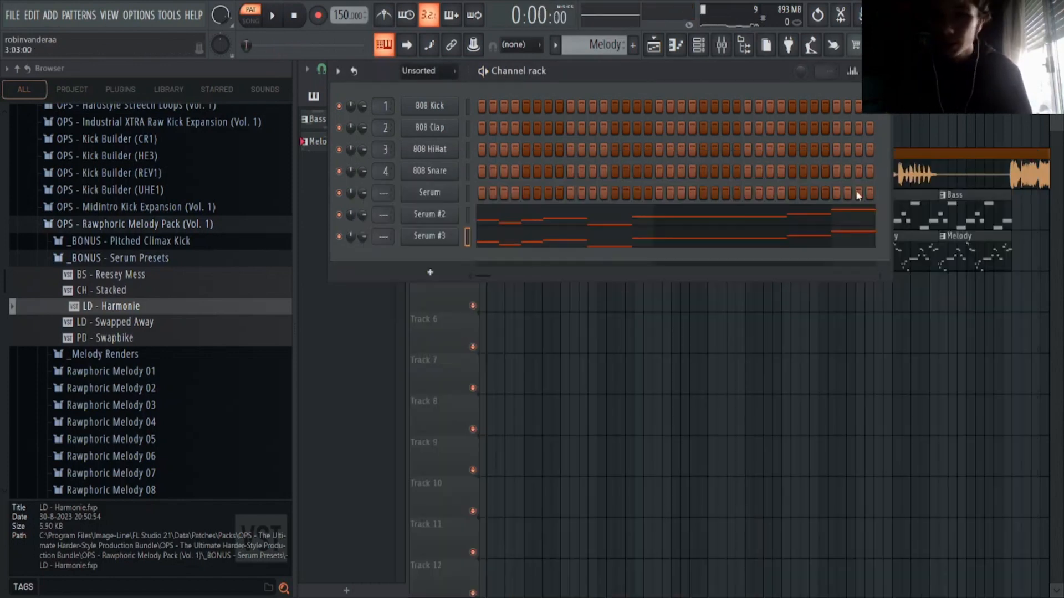
Step: Add another Serum channel, load the CH - Stacked preset into it and test its sound
drag(571, 321, 560, 298)
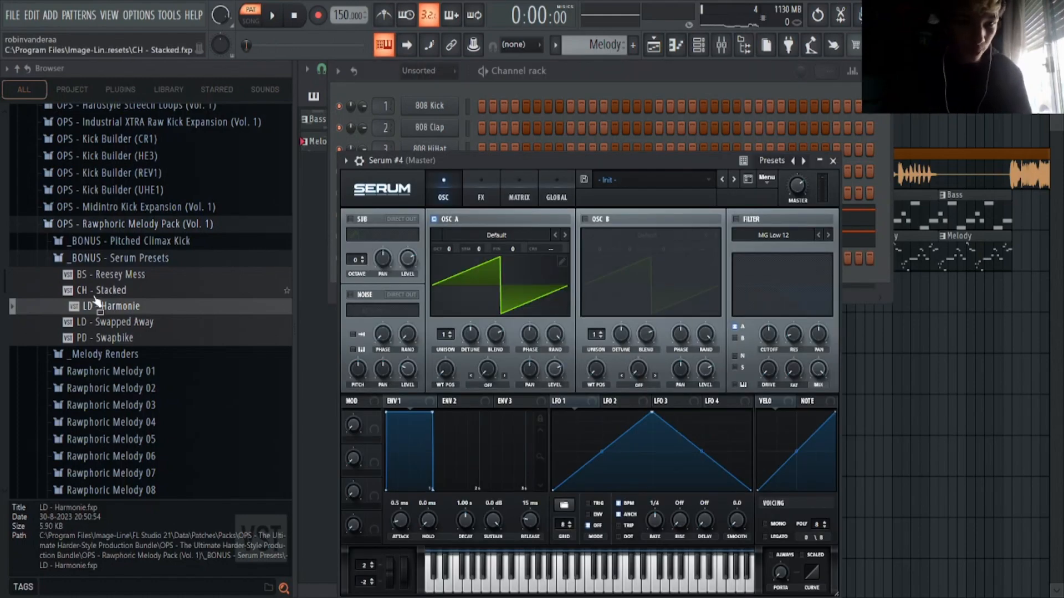
drag(94, 290, 488, 285)
click(587, 572)
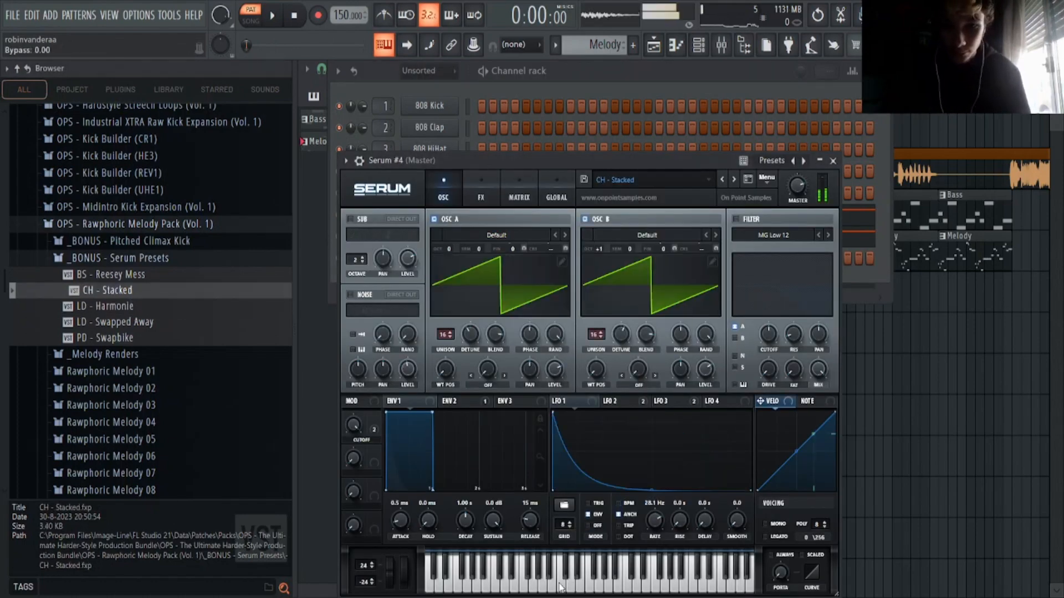
click(834, 161)
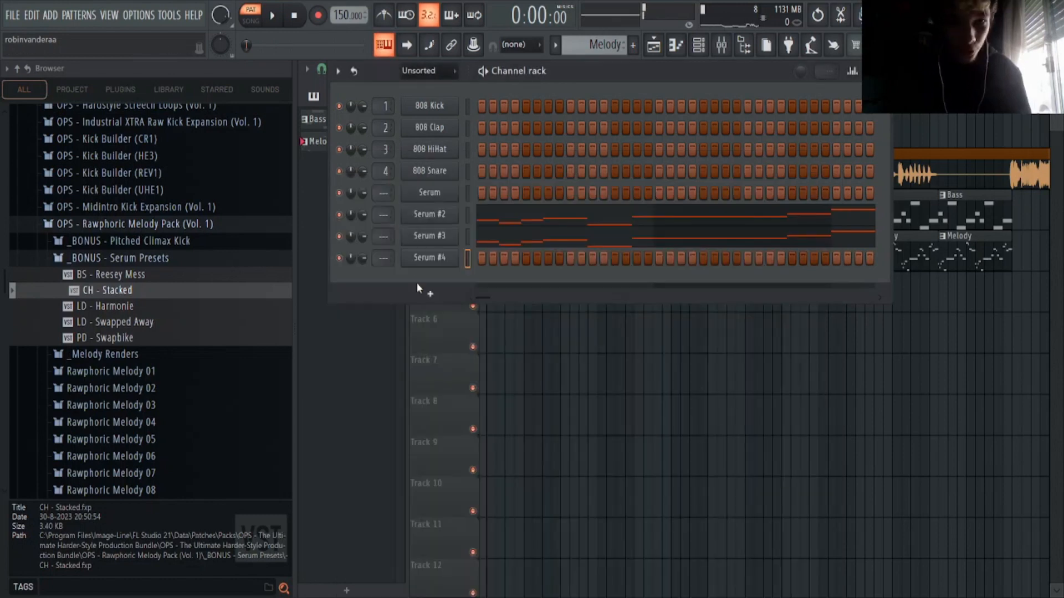
Step: Paste the melody into the CH - Stacked channel from bar 1 and raise it one octave while auditioning the pattern
click(680, 48)
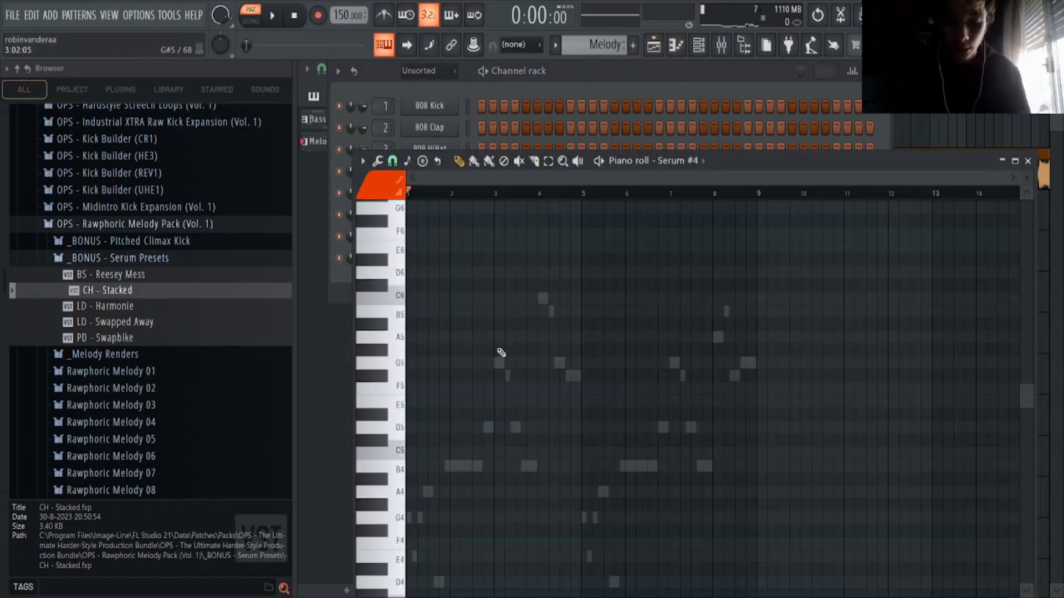
key(space)
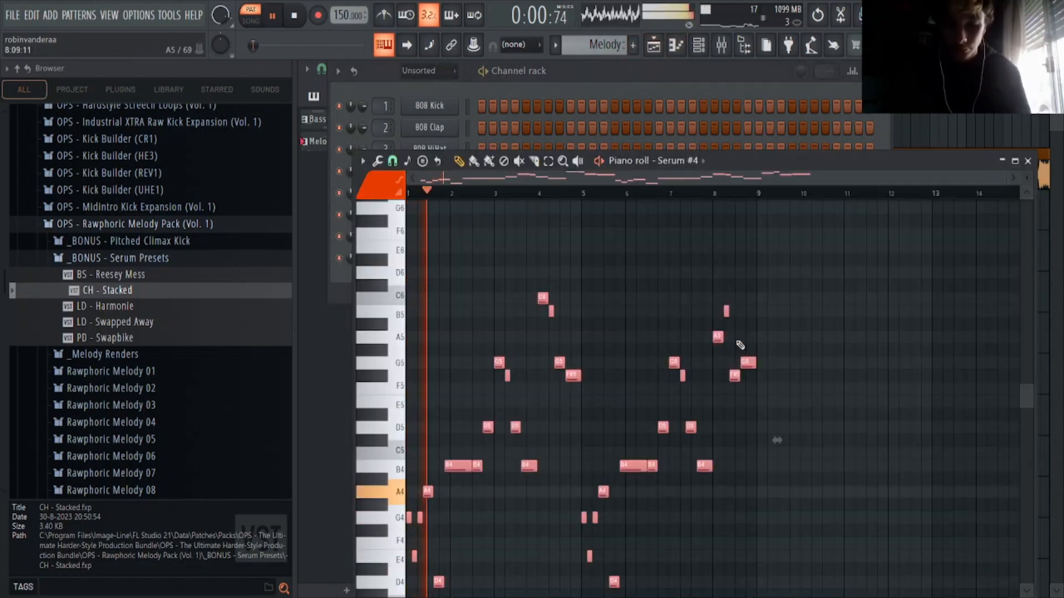
key(ctrl+Up)
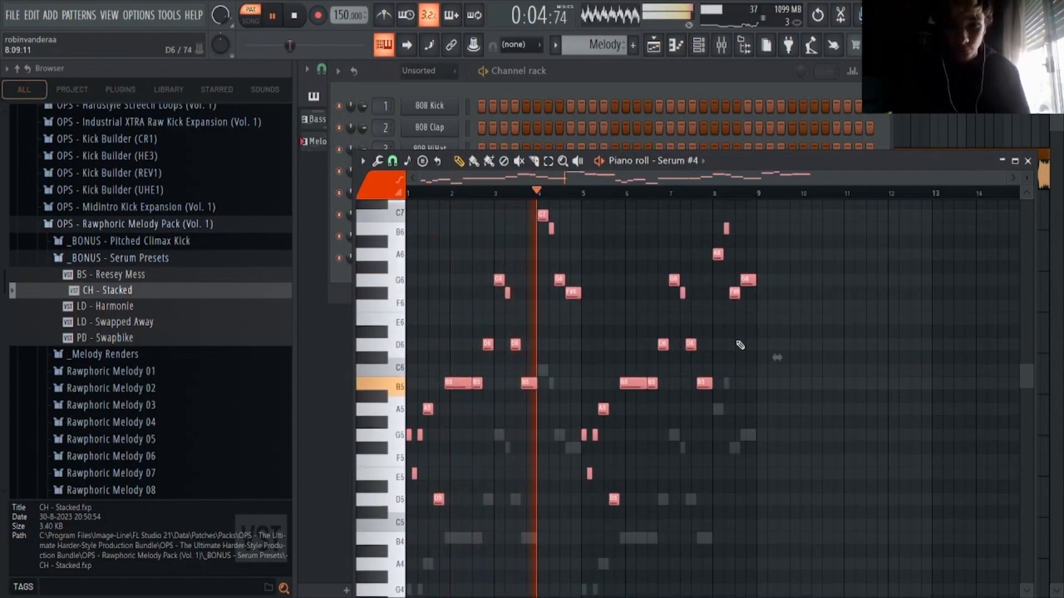
key(space)
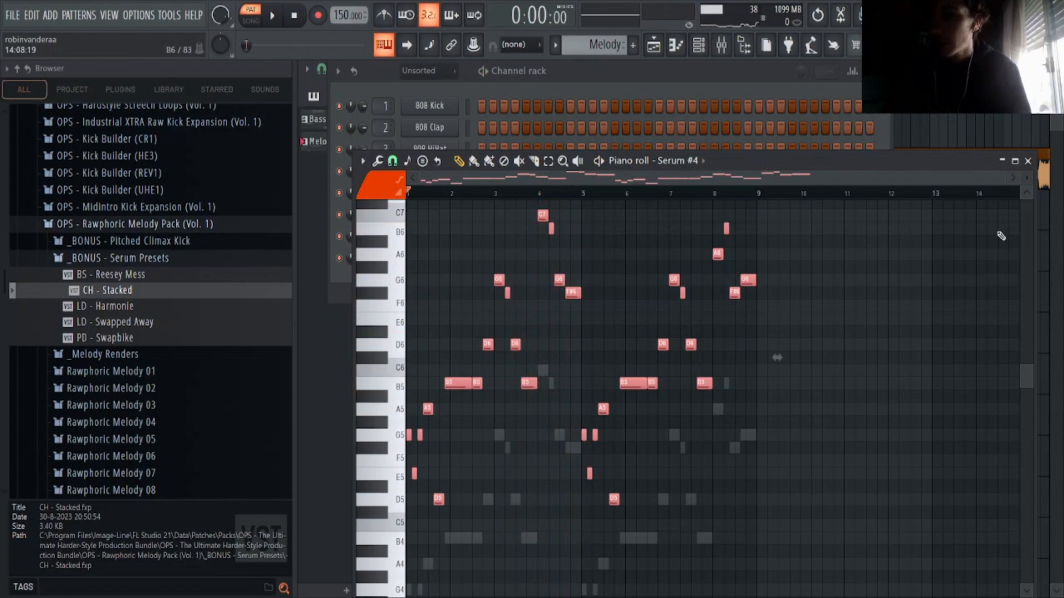
key(F7)
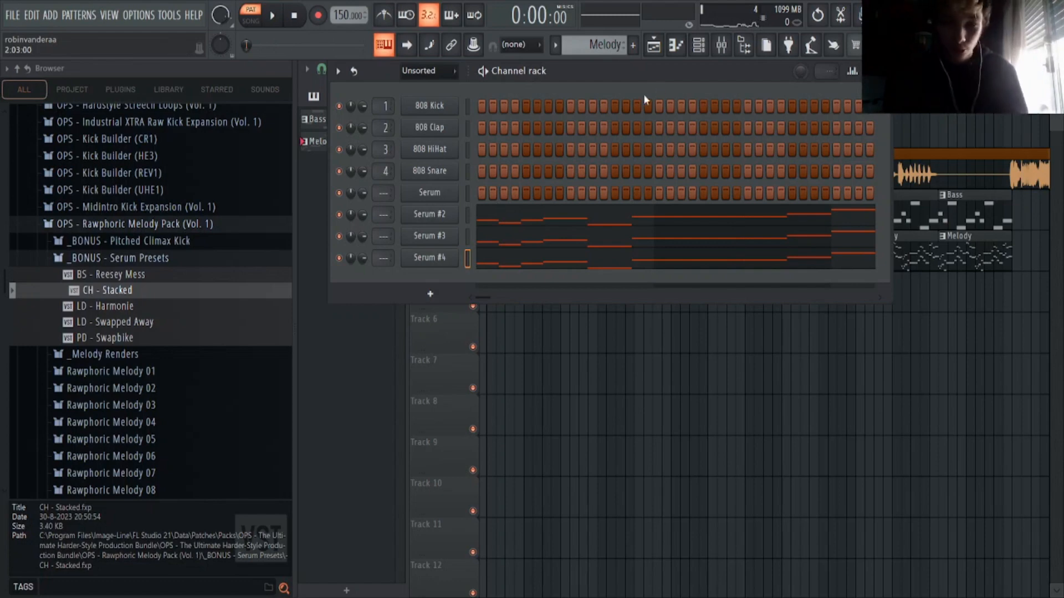
Step: Route the Serum #2, Serum #3 and Serum #4 channels to mixer track 5 and return to the playlist
click(698, 45)
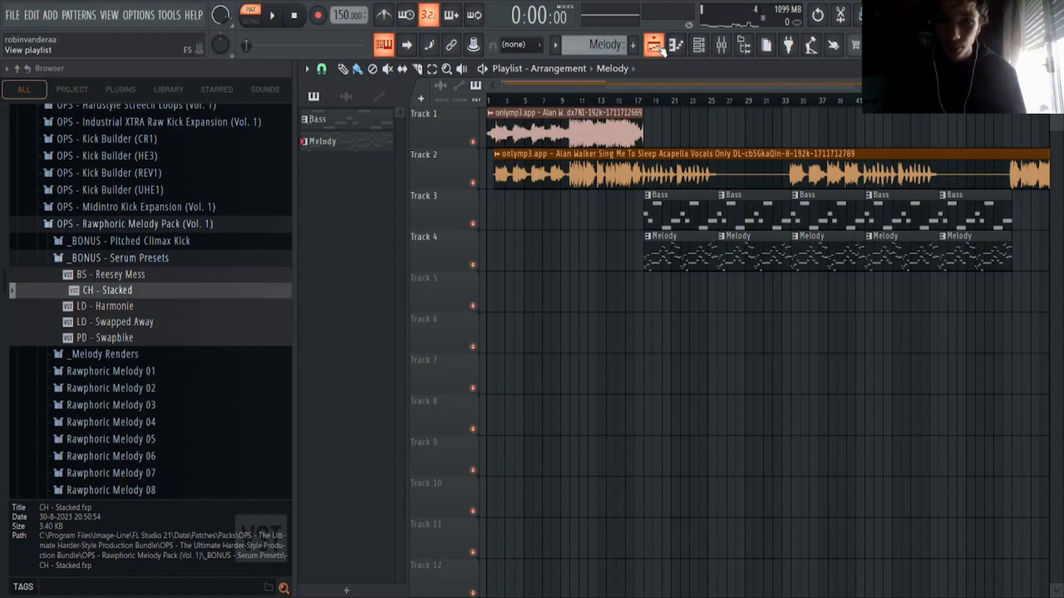
click(703, 51)
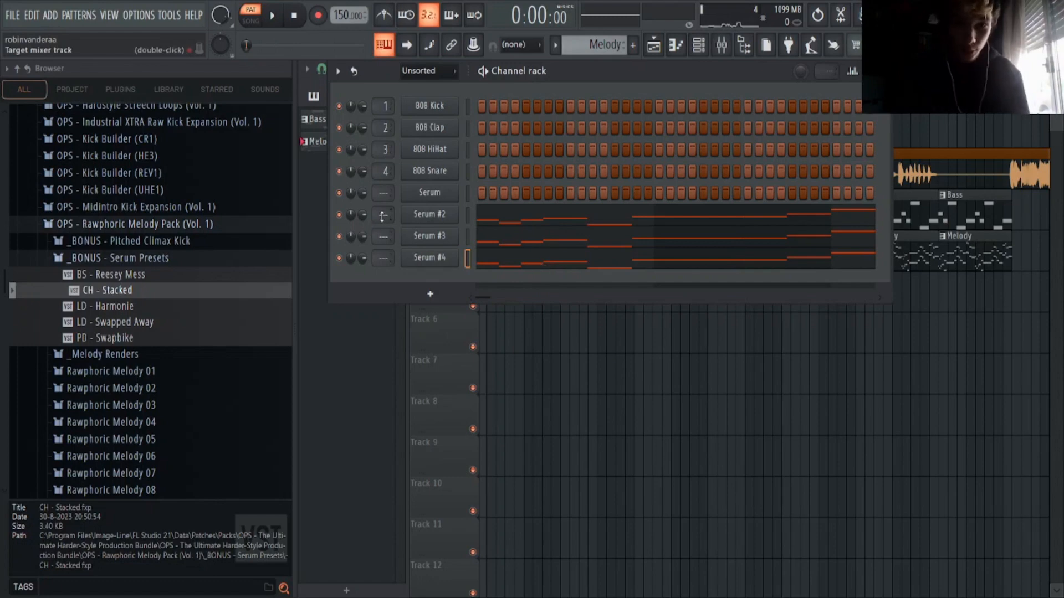
mouse_move(381, 216)
mouse_down()
mouse_move(381, 206)
mouse_move(383, 233)
mouse_up()
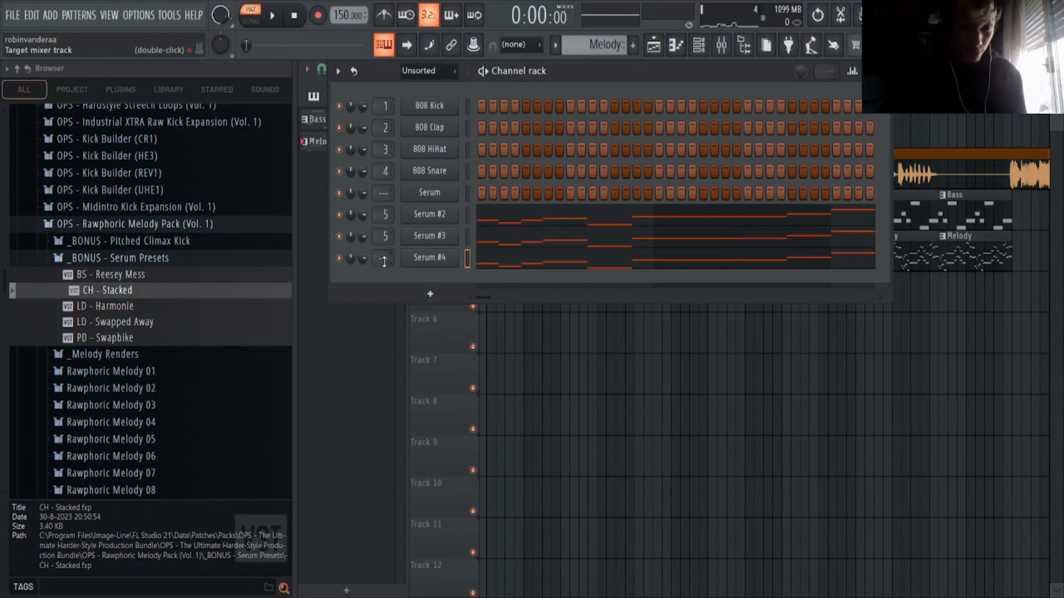
drag(384, 261, 385, 256)
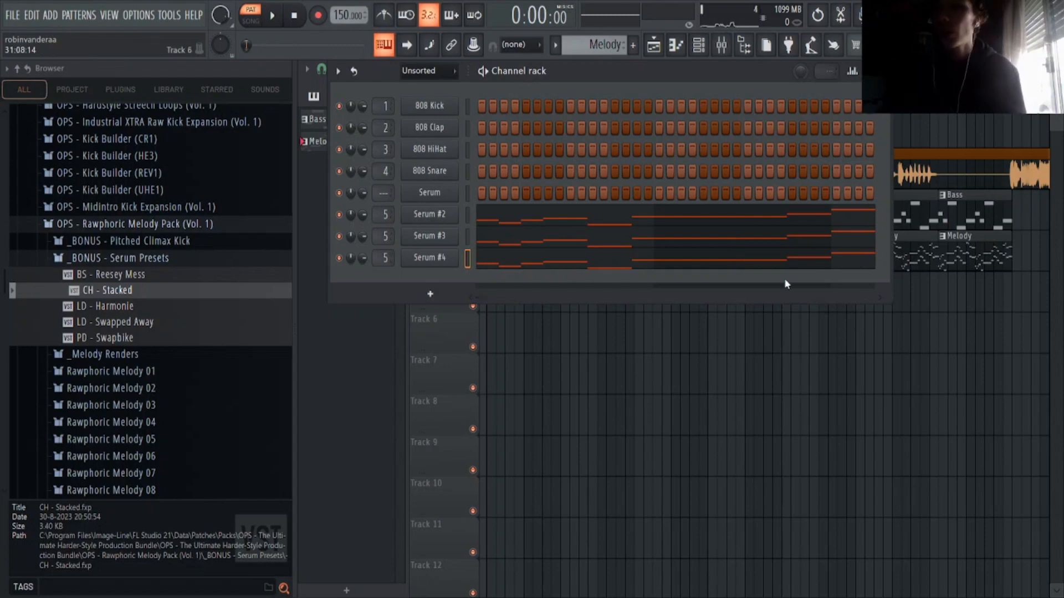
click(882, 70)
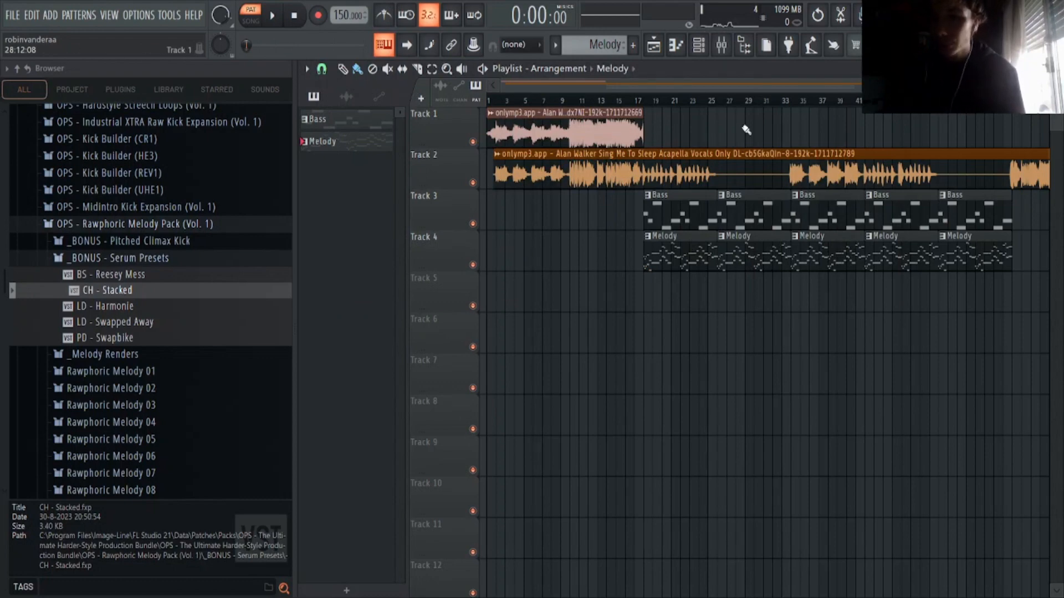
Step: Select bar 26 in the playlist and create a volume automation clip for mixer Insert 5 over it
scroll(726, 106, up, 6)
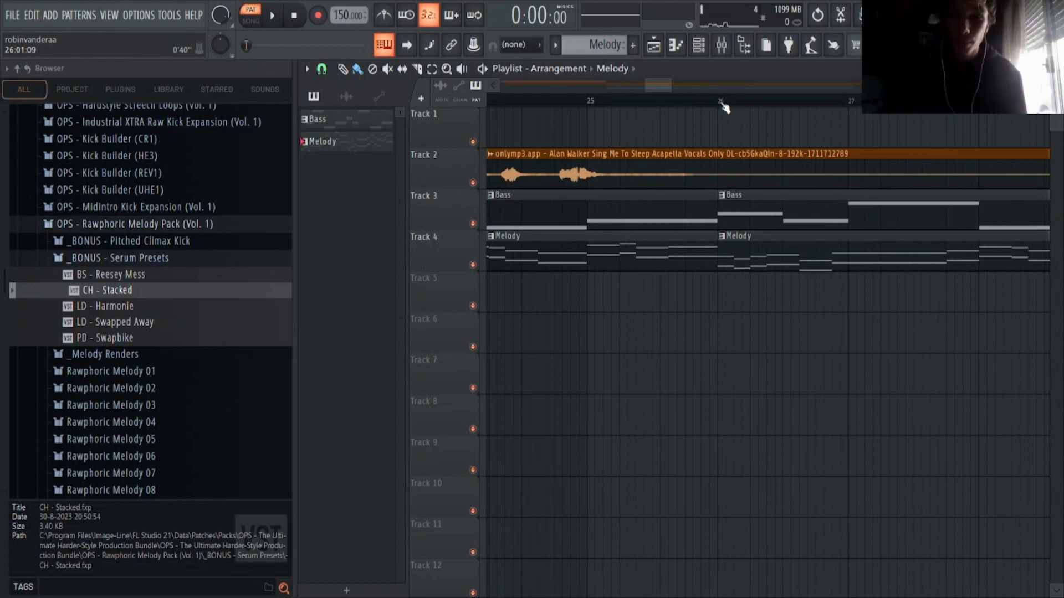
drag(720, 104, 854, 101)
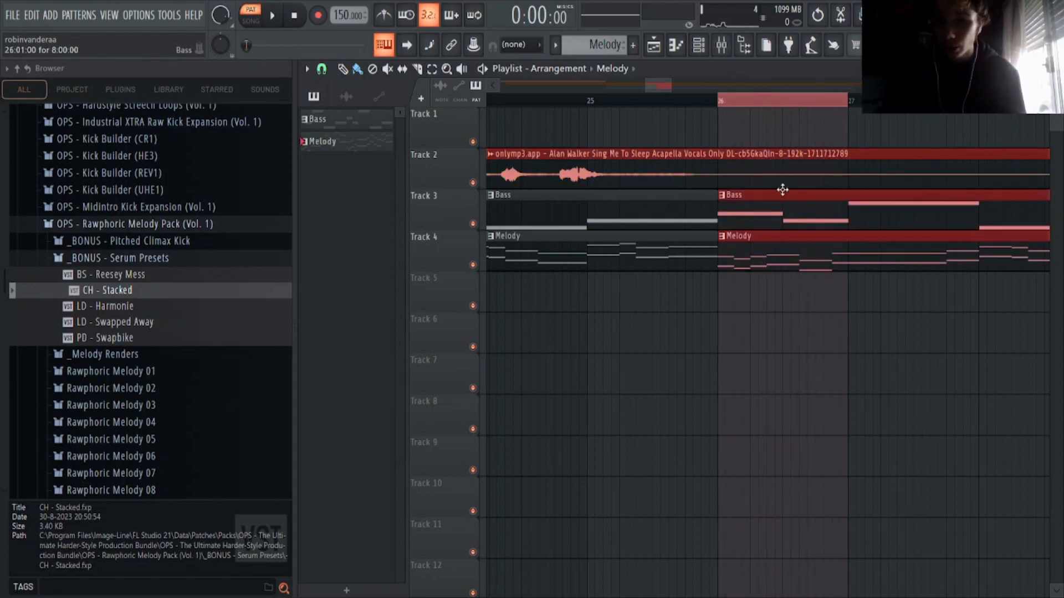
scroll(777, 108, down, 3)
scroll(778, 108, up, 5)
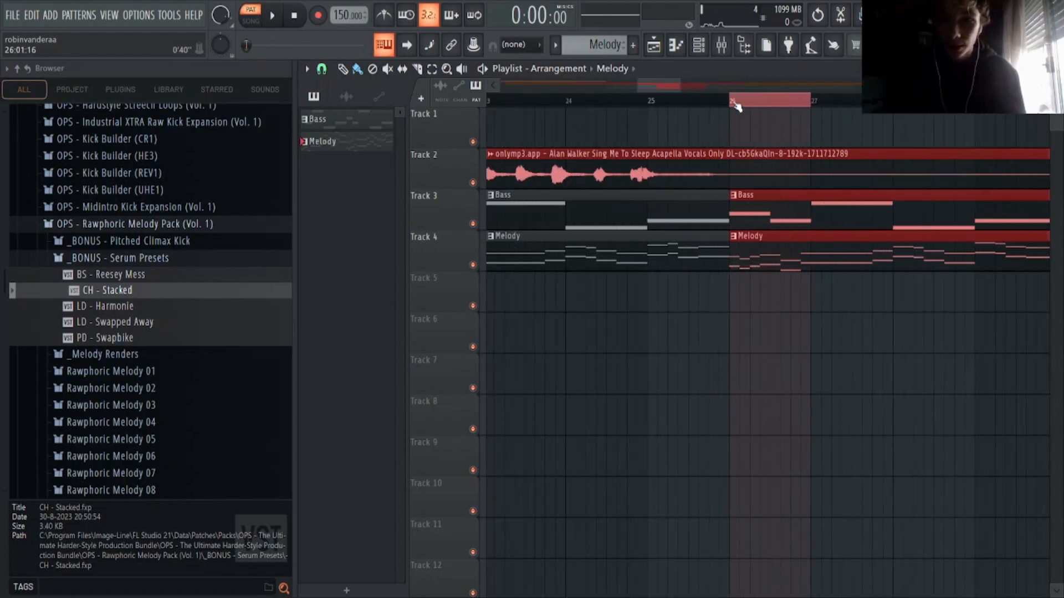
scroll(810, 104, down, 5)
scroll(810, 104, down, 6)
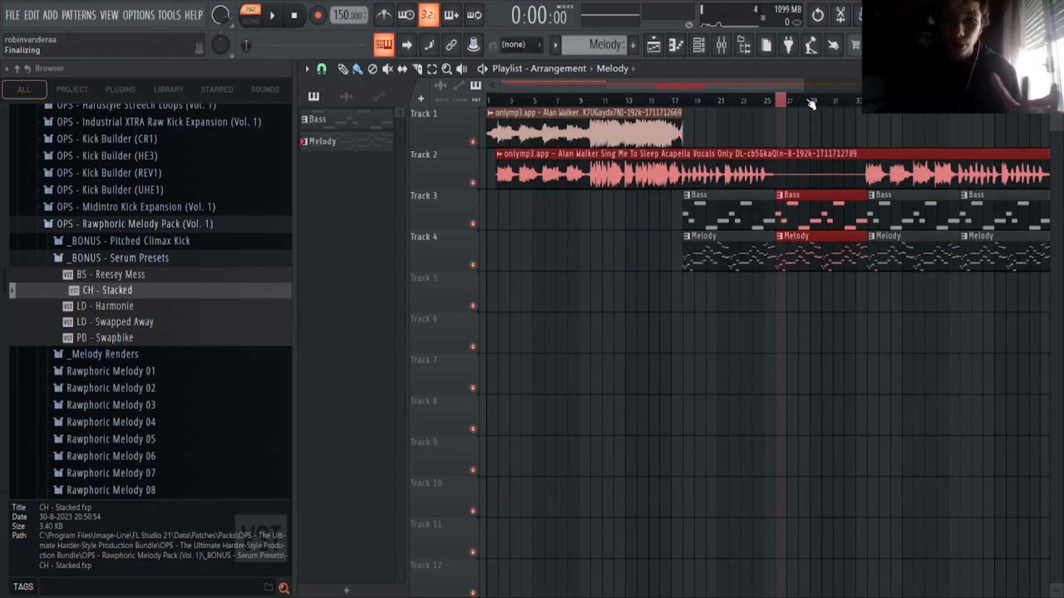
scroll(601, 103, up, 6)
scroll(612, 111, up, 2)
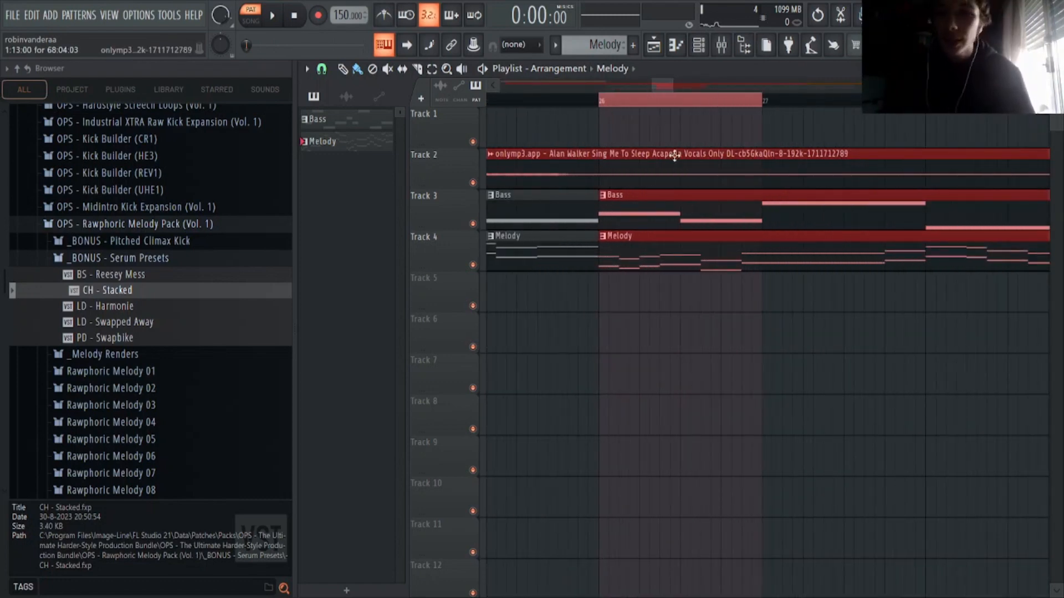
click(722, 46)
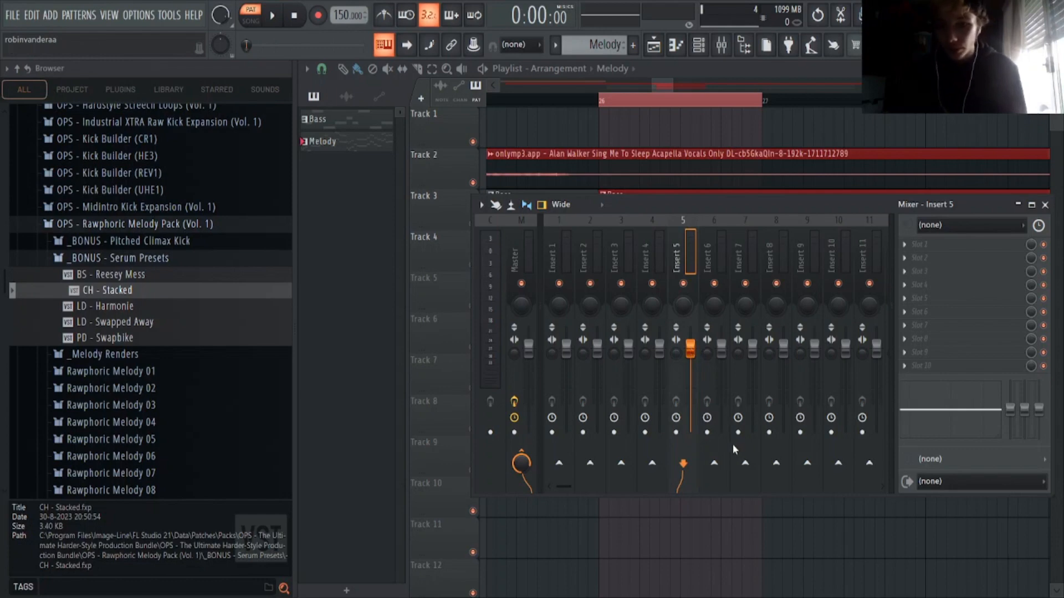
click(732, 443)
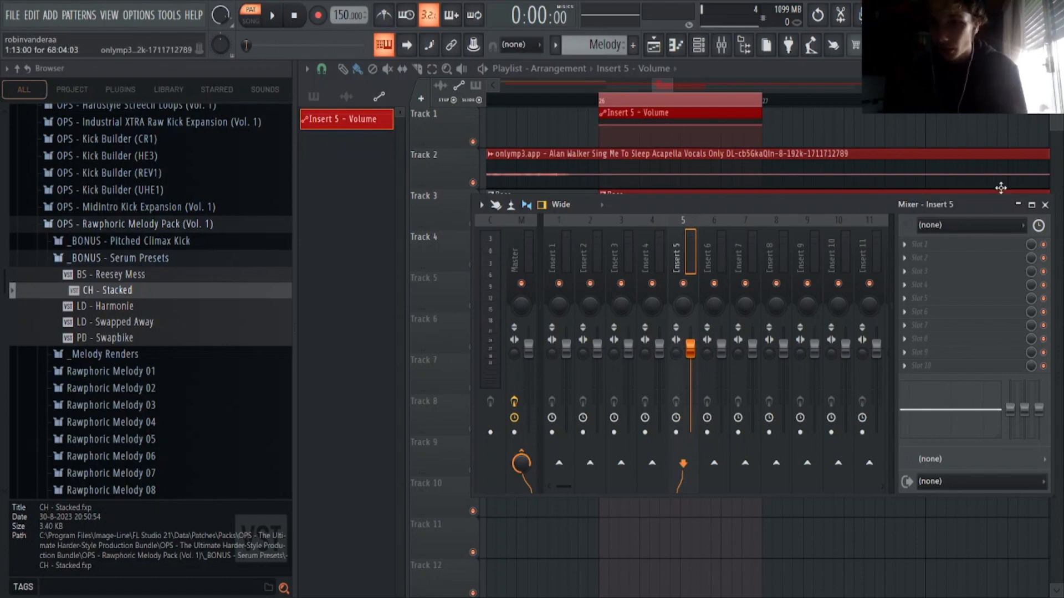
click(1043, 205)
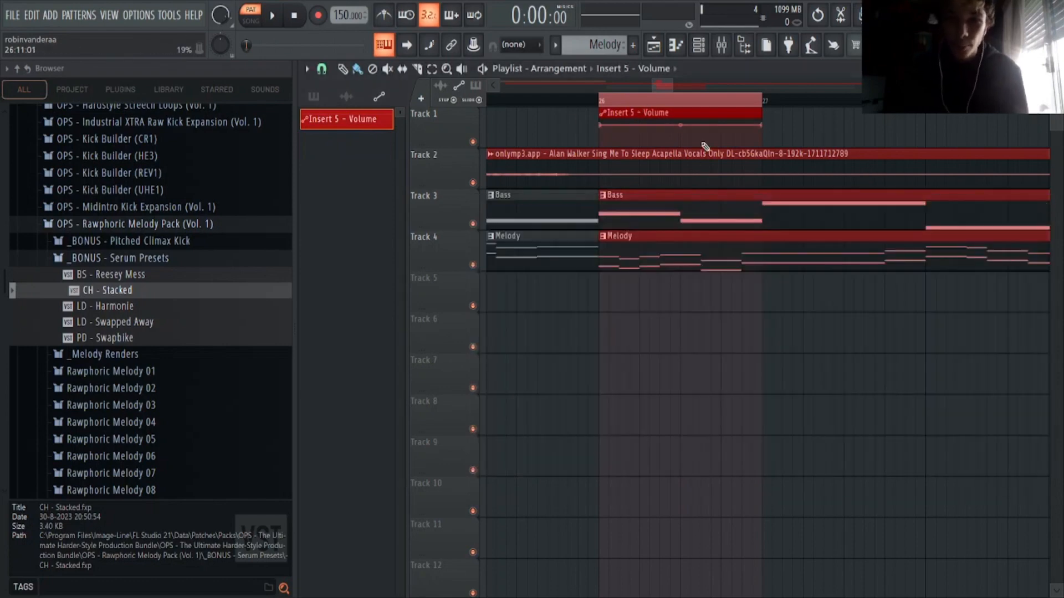
Step: Level the Insert 5 volume clip's end points at -1.4 dB and add a start dip to silence that recovers by step 2
double_click(654, 112)
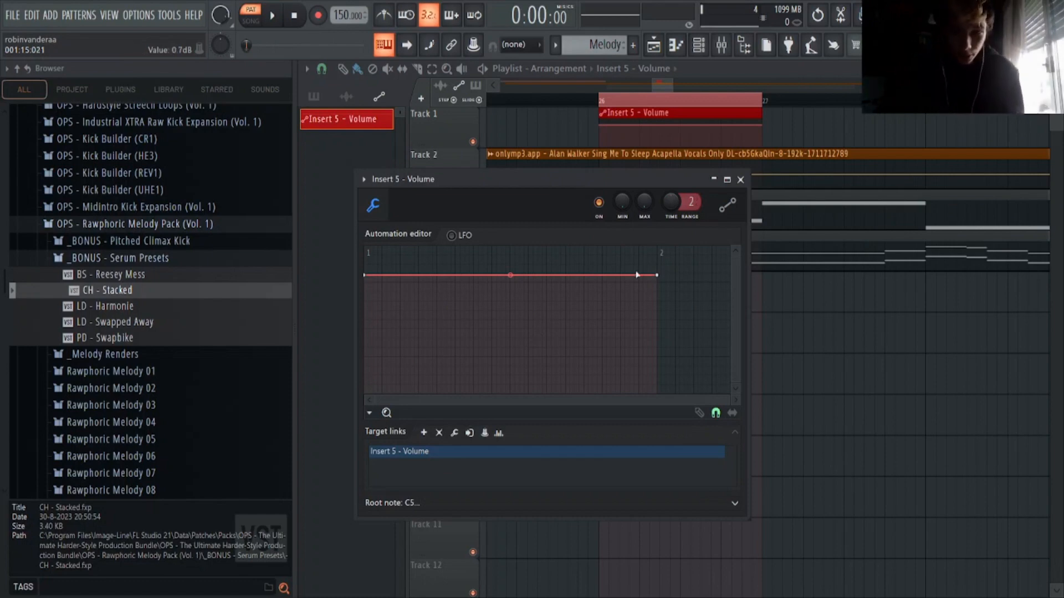
mouse_move(657, 276)
mouse_down()
mouse_move(664, 400)
mouse_move(658, 274)
mouse_up()
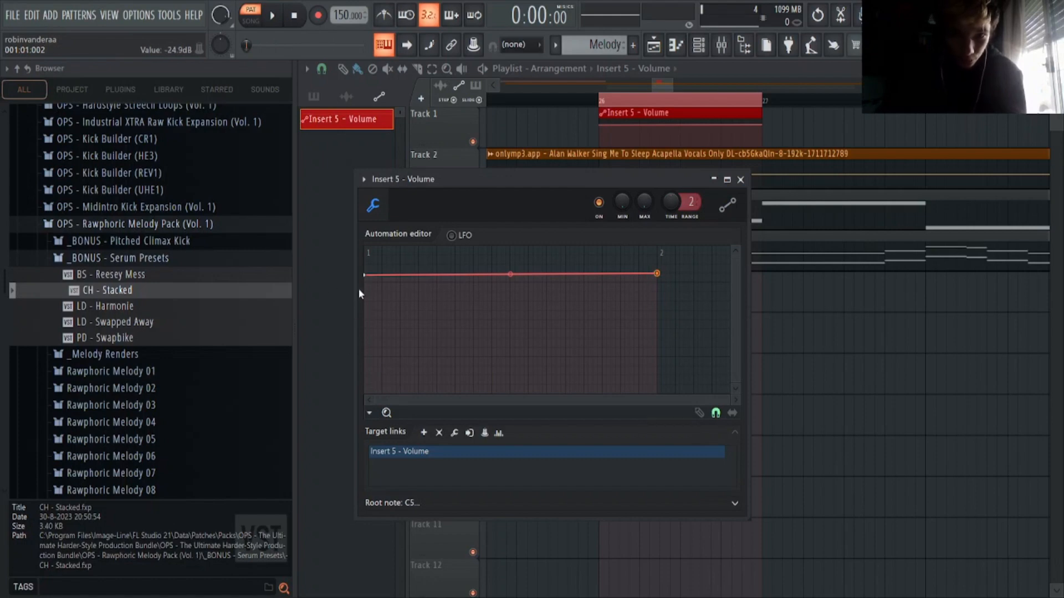
mouse_move(364, 275)
mouse_down()
mouse_move(368, 286)
mouse_move(366, 275)
mouse_up()
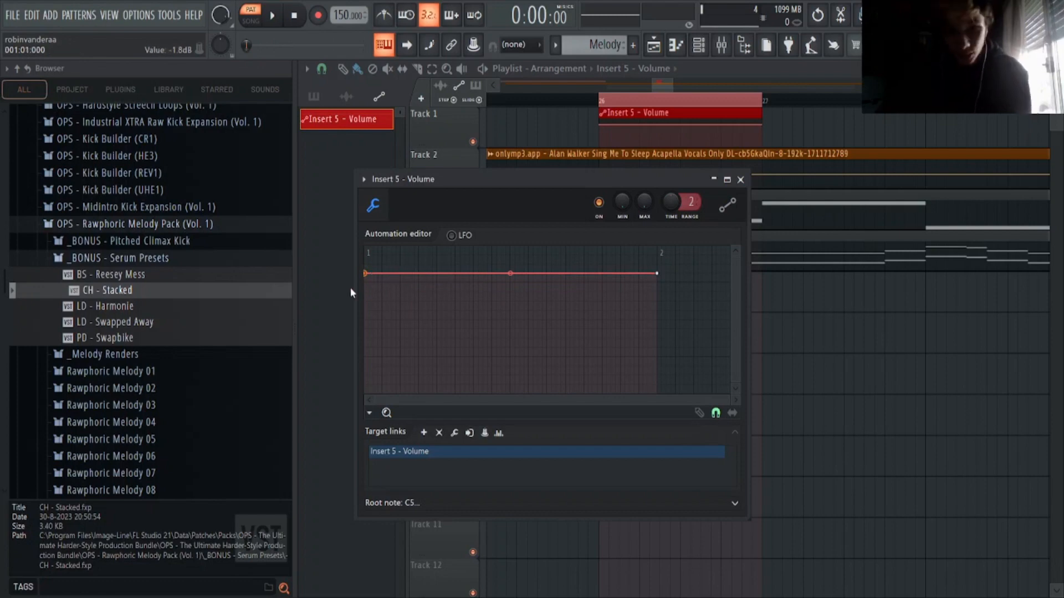
drag(365, 274, 365, 283)
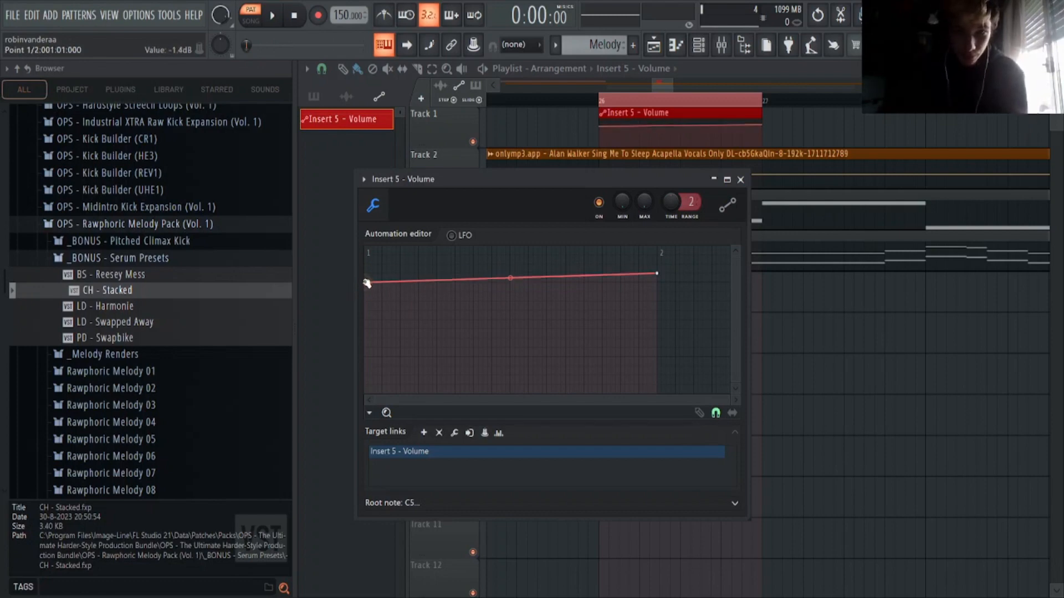
drag(656, 273, 657, 283)
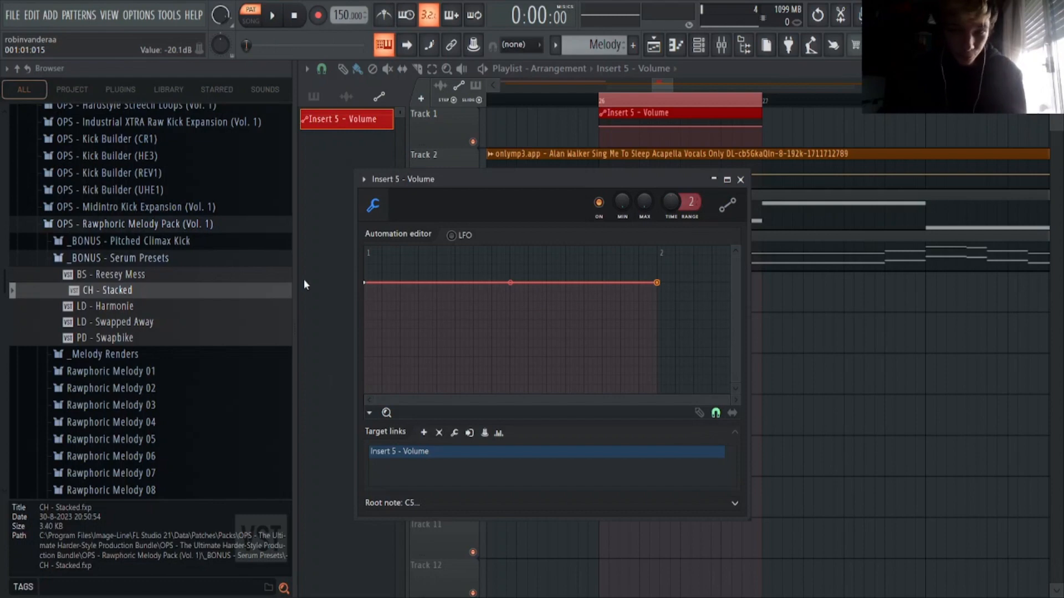
click(366, 394)
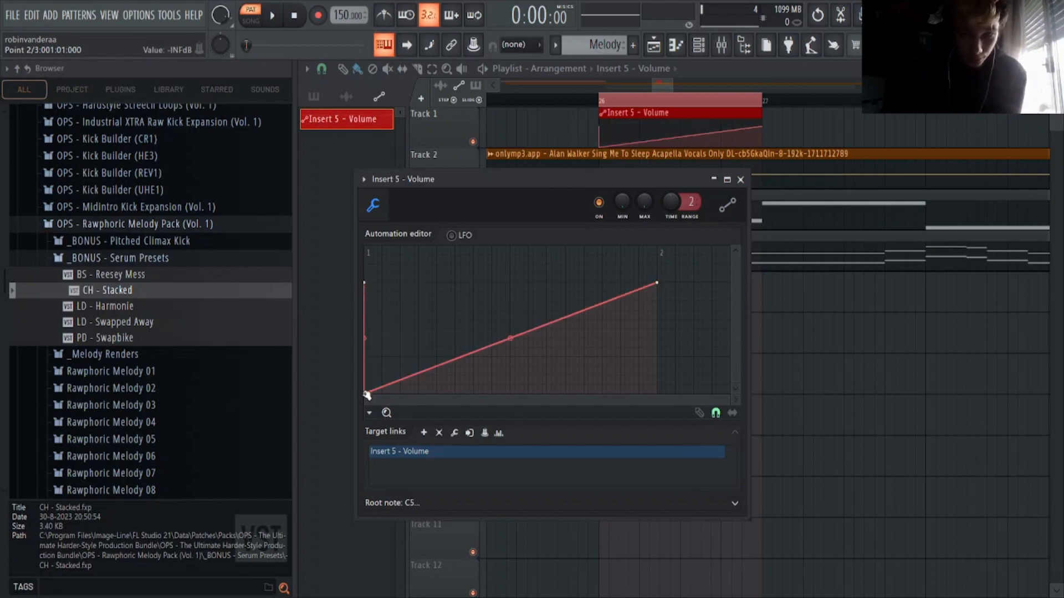
click(382, 288)
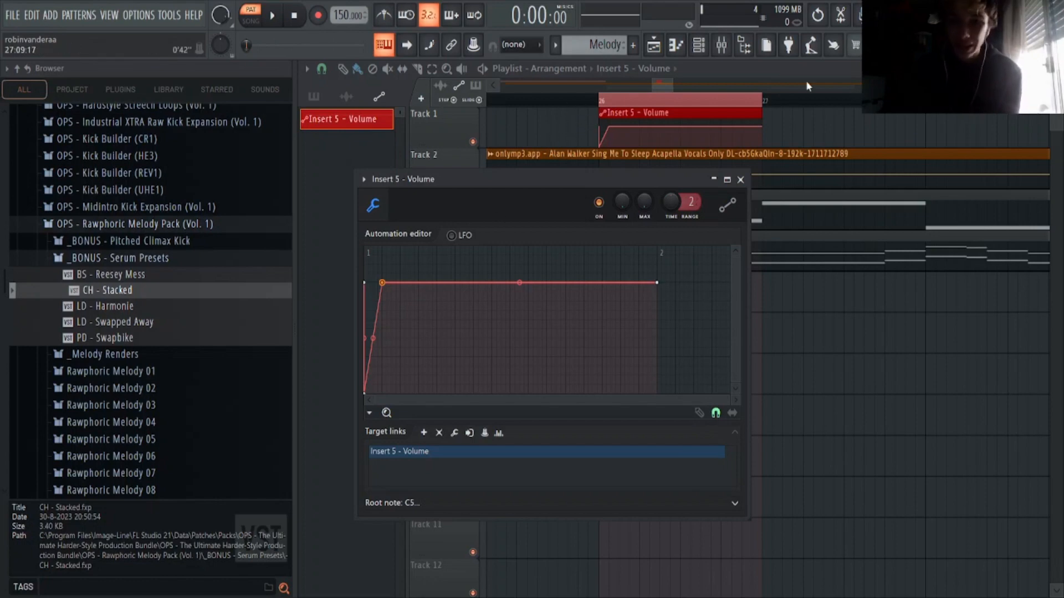
drag(652, 182, 729, 440)
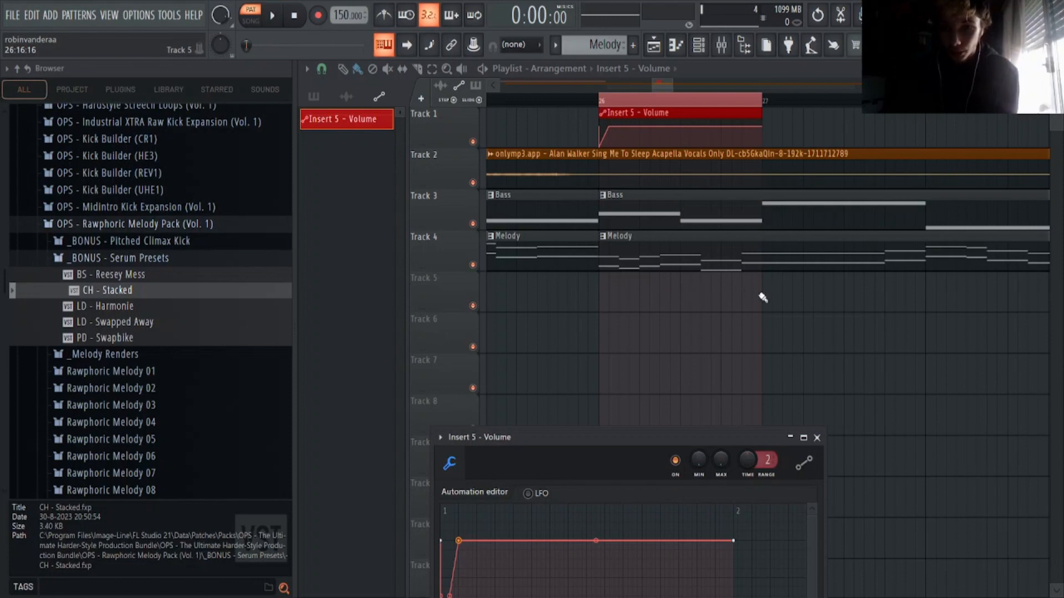
drag(636, 436, 669, 175)
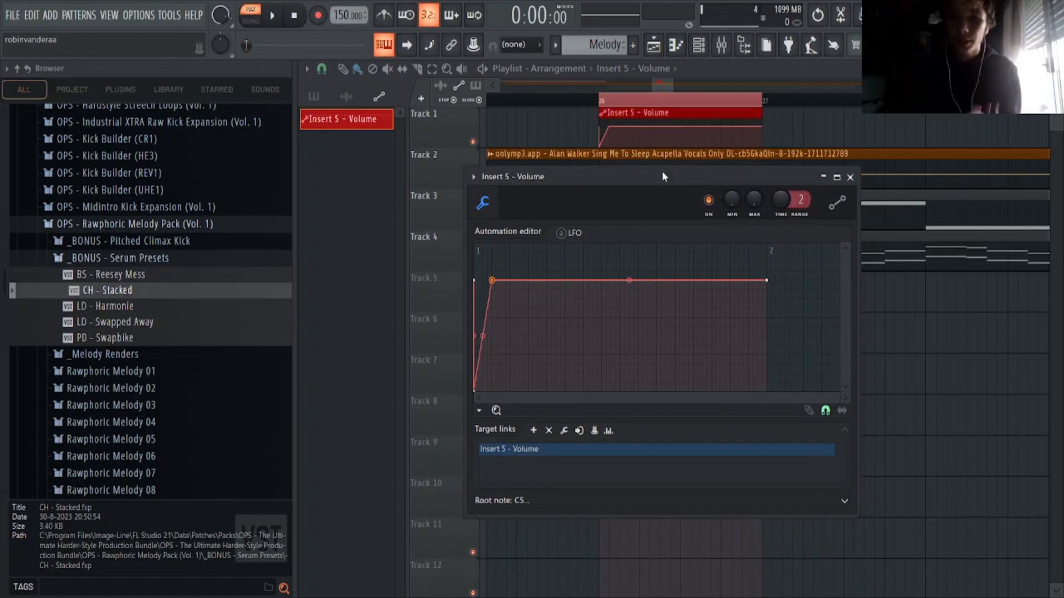
drag(663, 177, 694, 524)
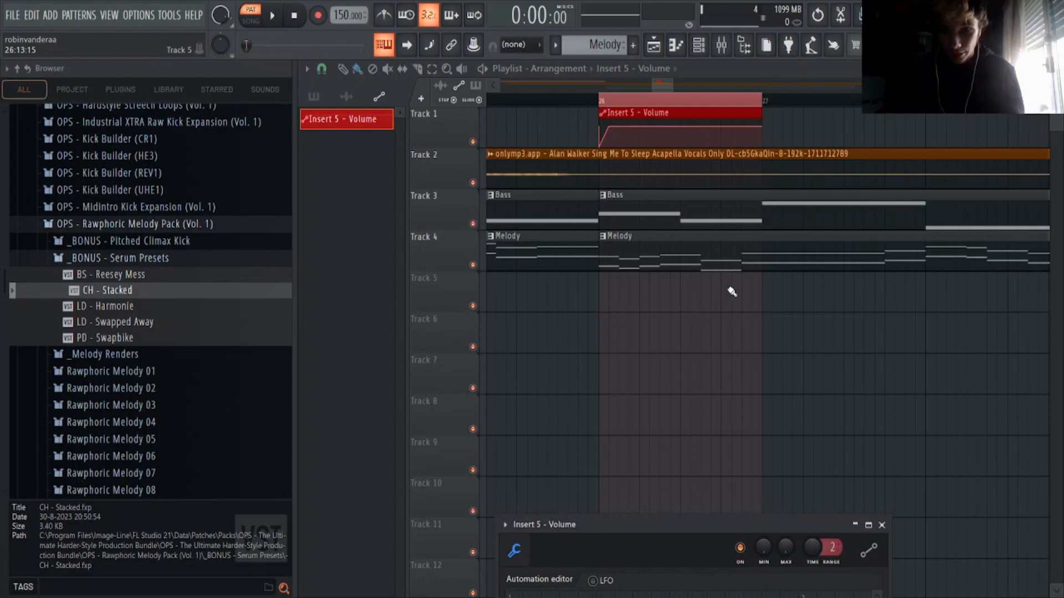
drag(644, 522, 669, 187)
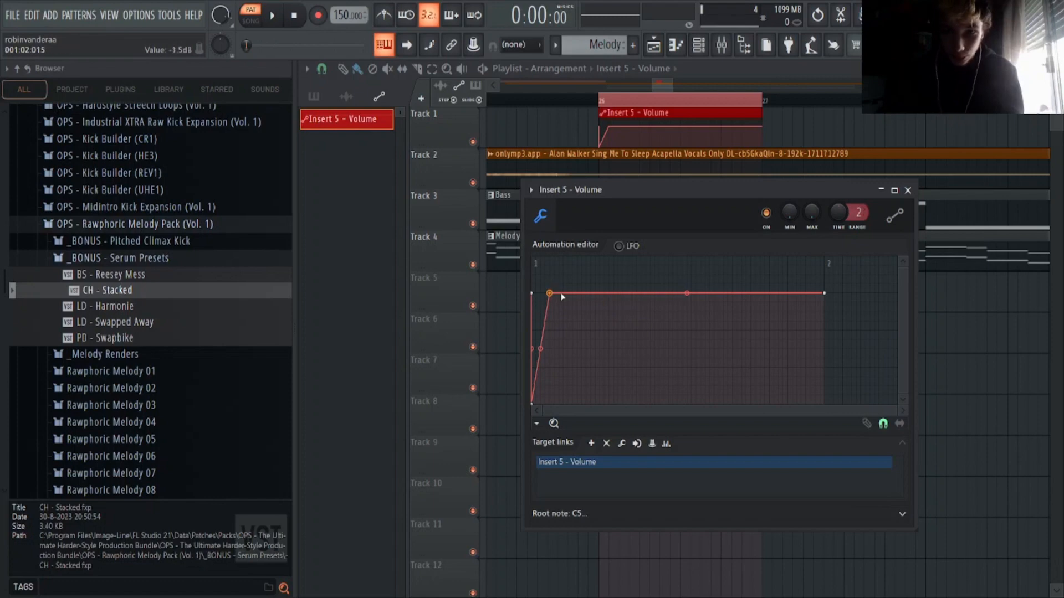
Step: Add matching dips to silence at steps 5, 9 and 13 of the volume clip, each recovering to -1.4 dB one step later
click(605, 293)
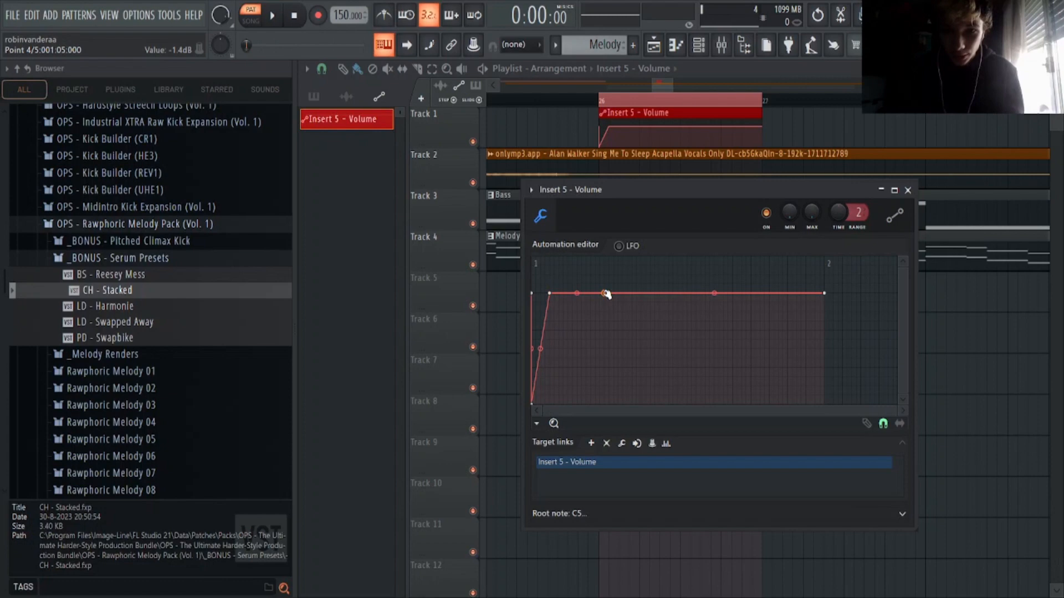
right_click(604, 403)
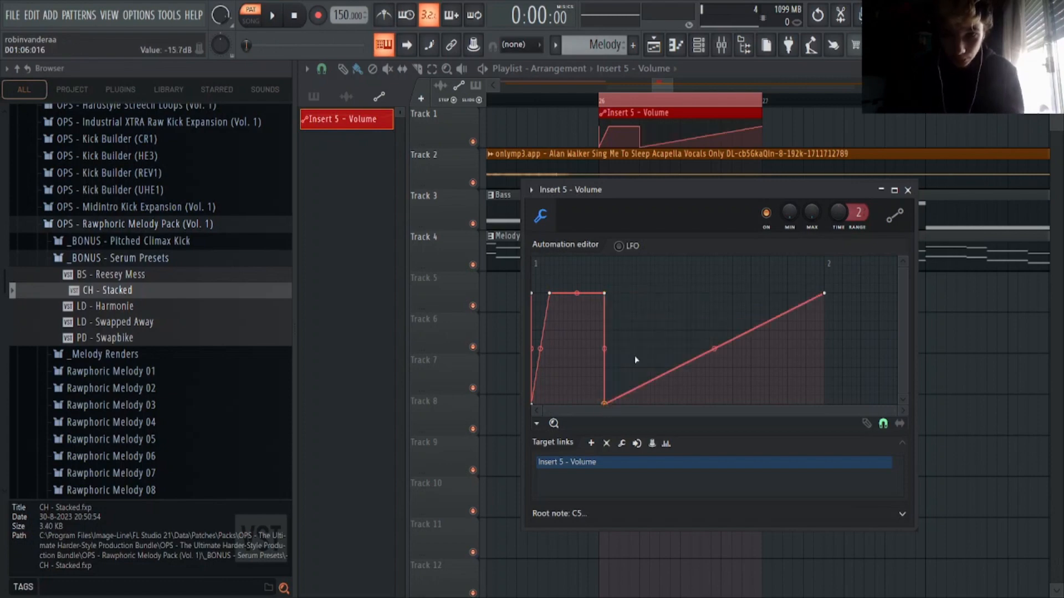
click(622, 294)
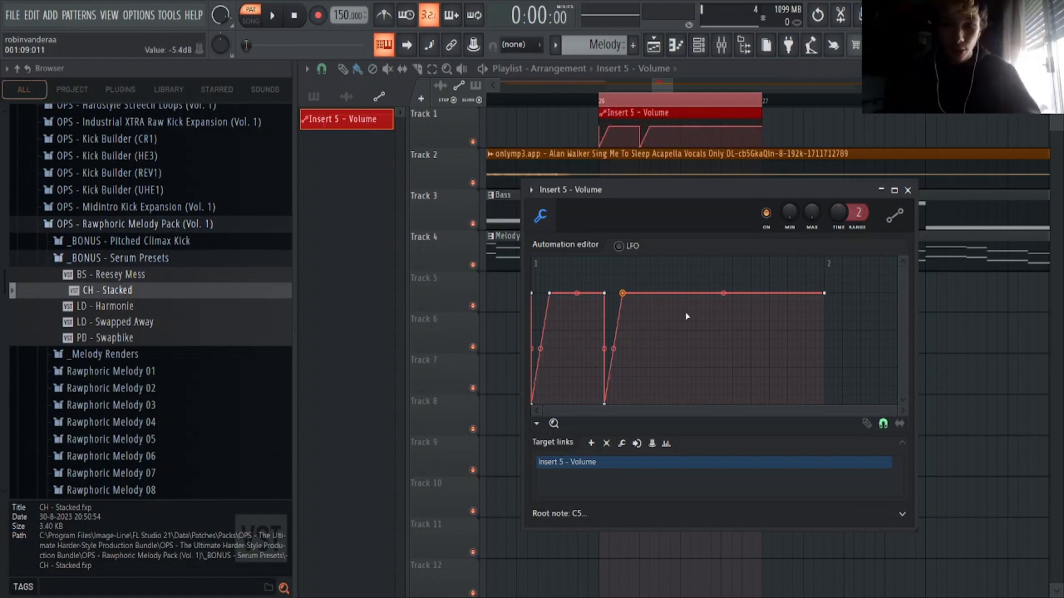
click(676, 293)
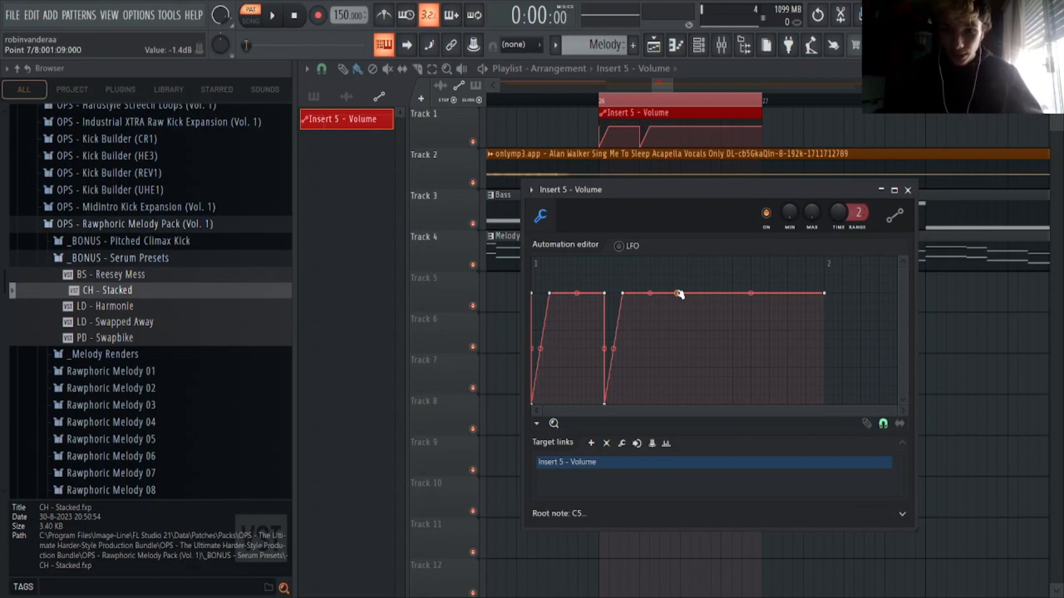
click(684, 404)
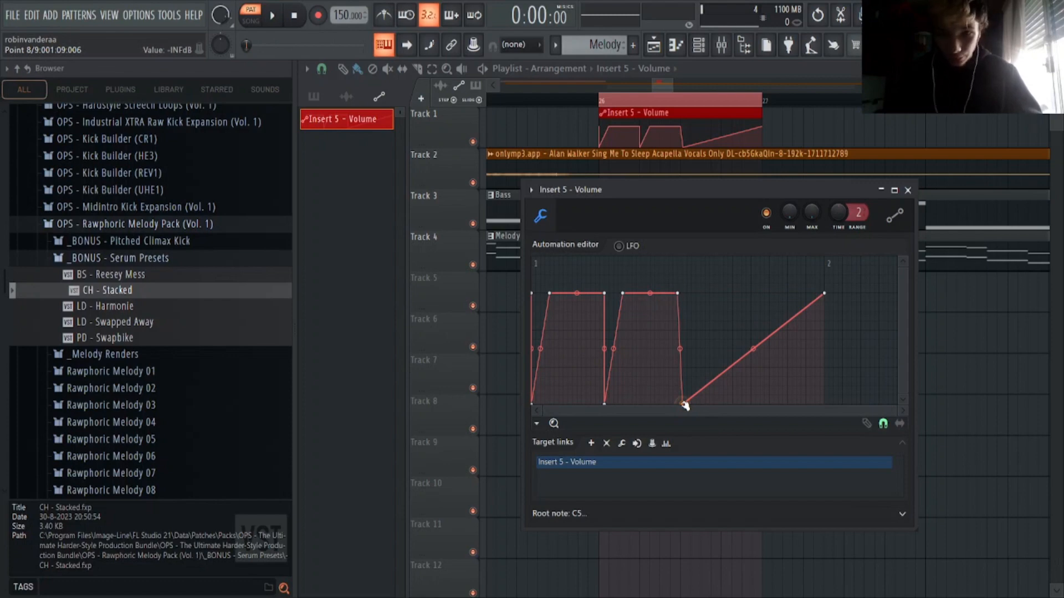
drag(683, 404, 680, 405)
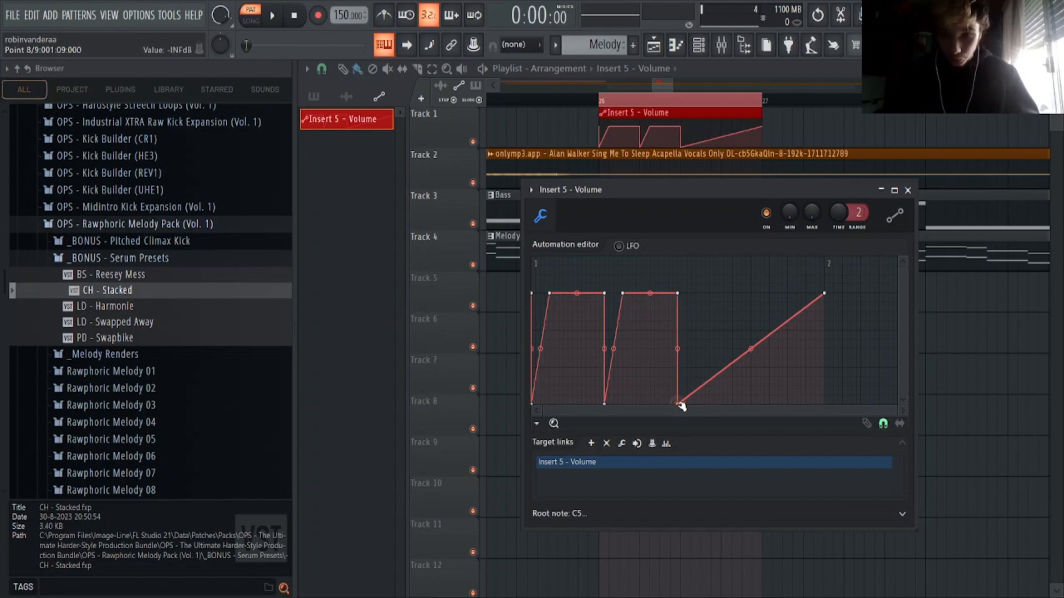
click(695, 294)
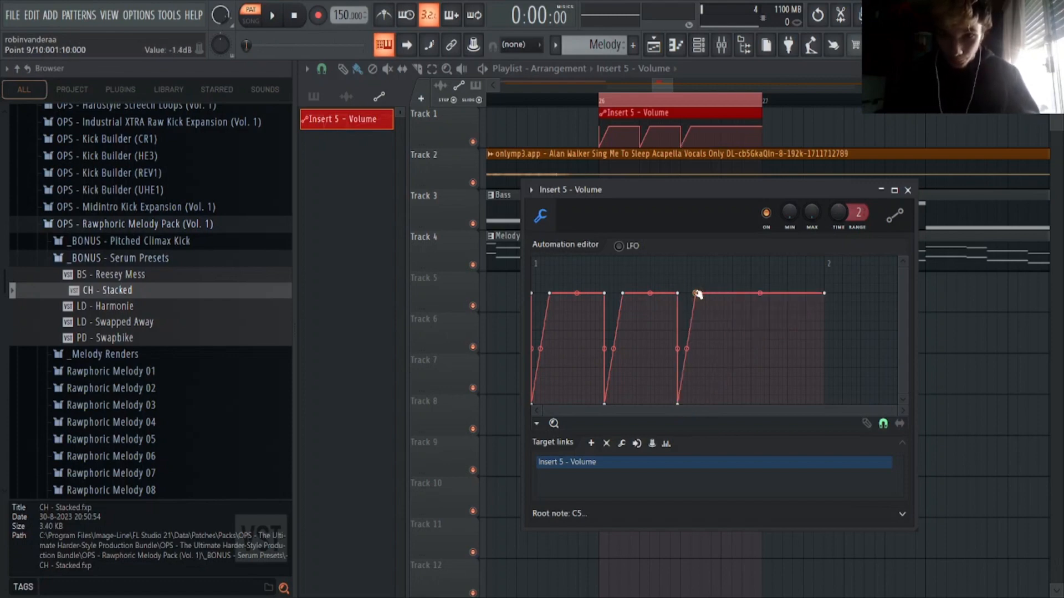
right_click(753, 293)
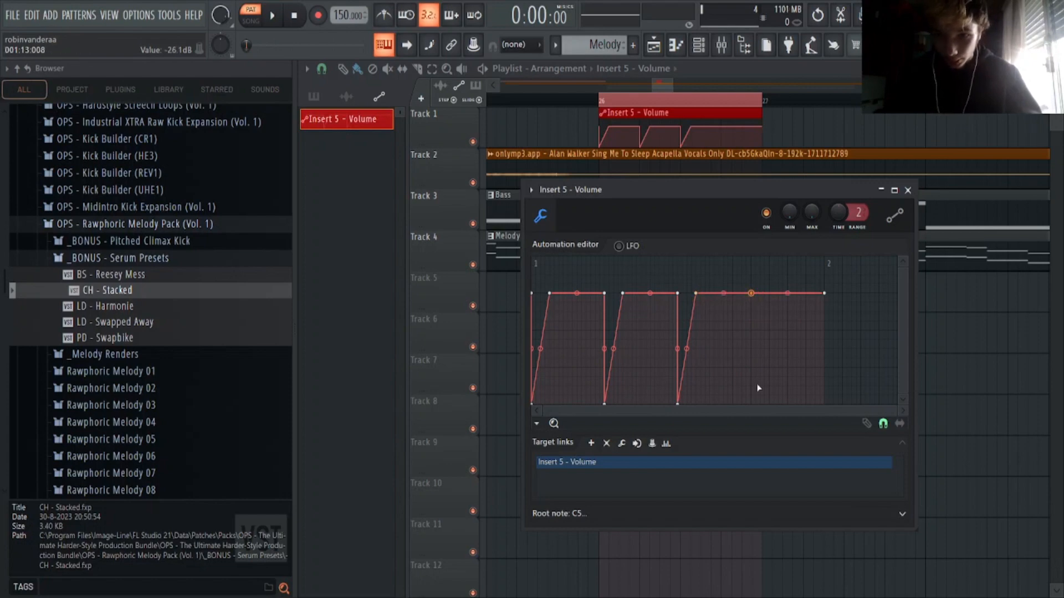
right_click(752, 404)
click(769, 293)
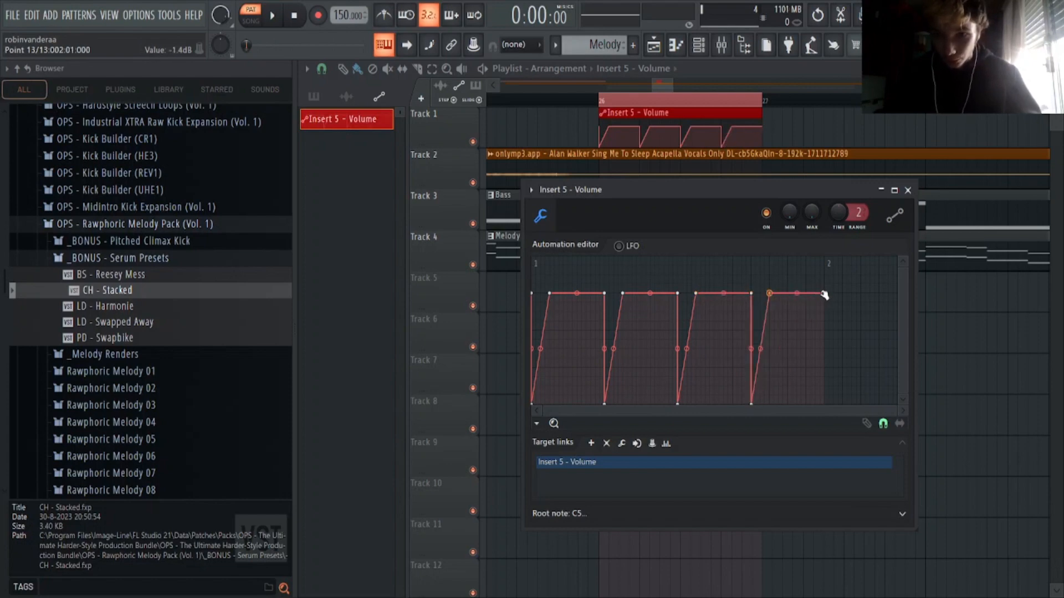
mouse_move(826, 294)
mouse_down()
mouse_move(826, 285)
mouse_move(825, 293)
mouse_up()
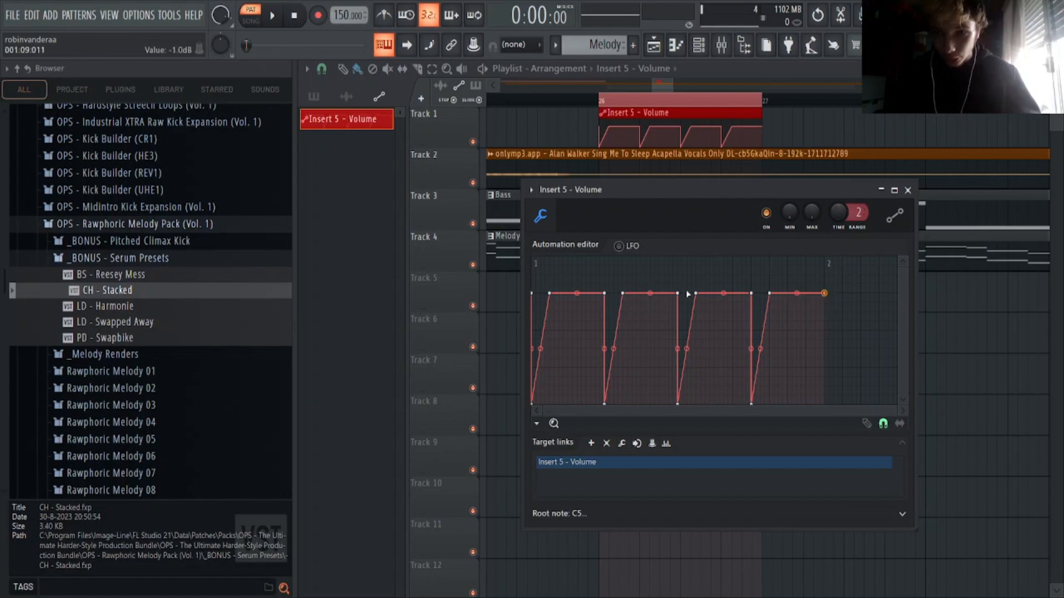
click(907, 190)
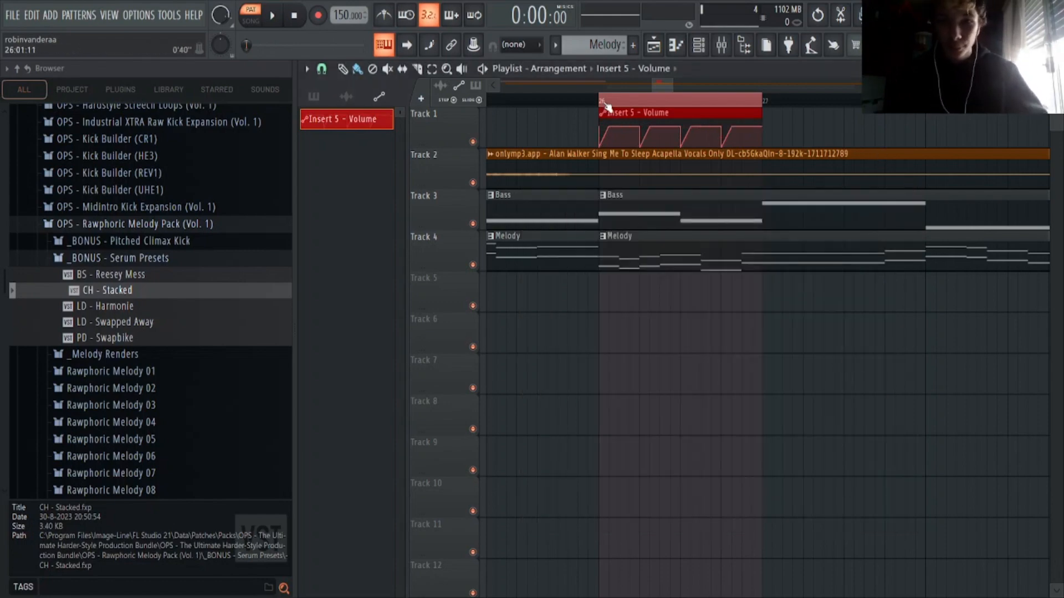
Step: Switch playback to song mode and audition the volume-ducked melody from the start of bar 26
click(604, 101)
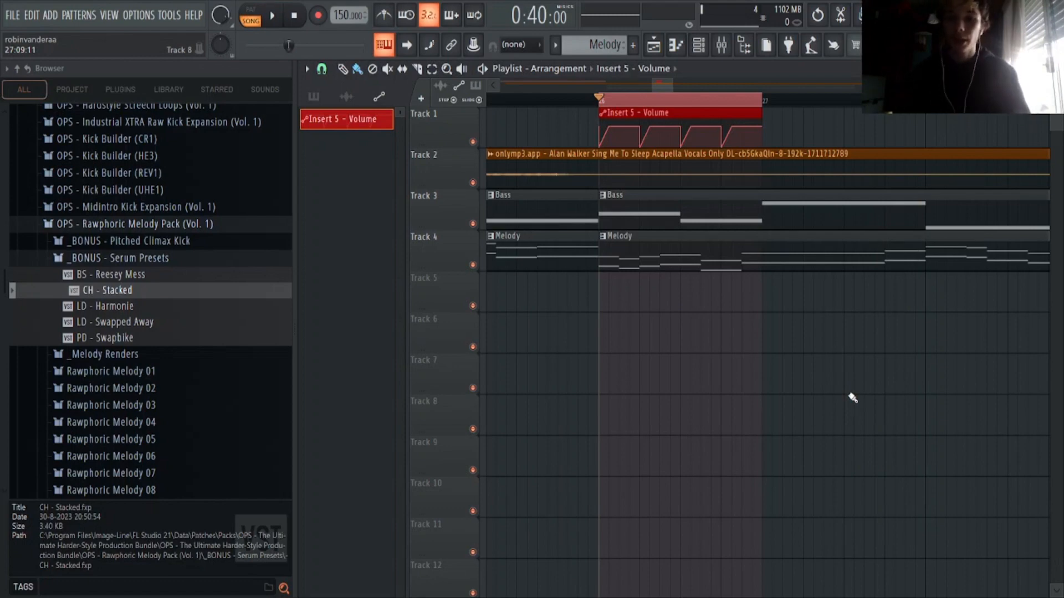
key(space)
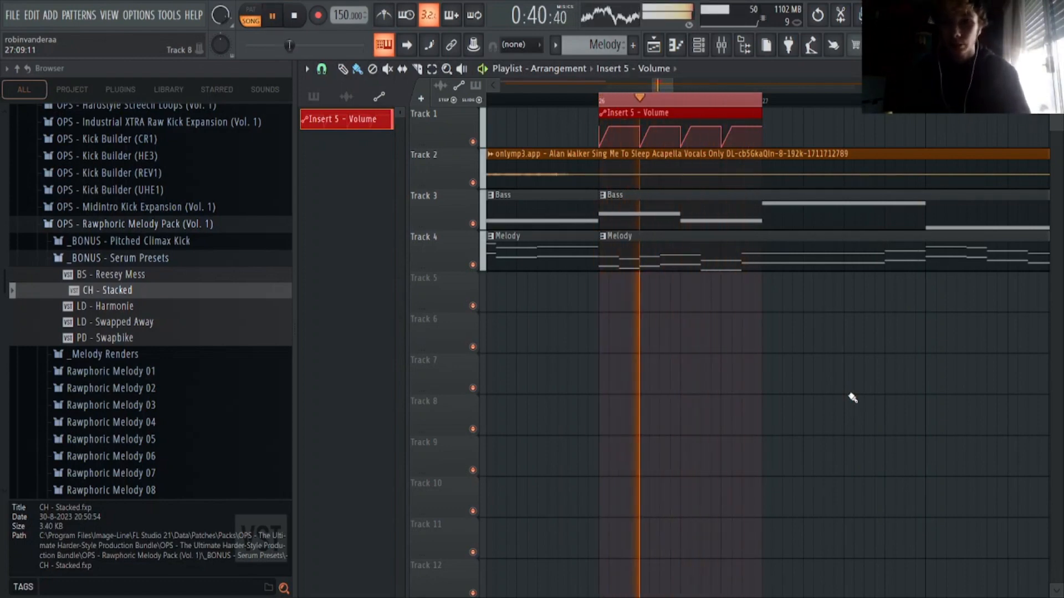
key(space)
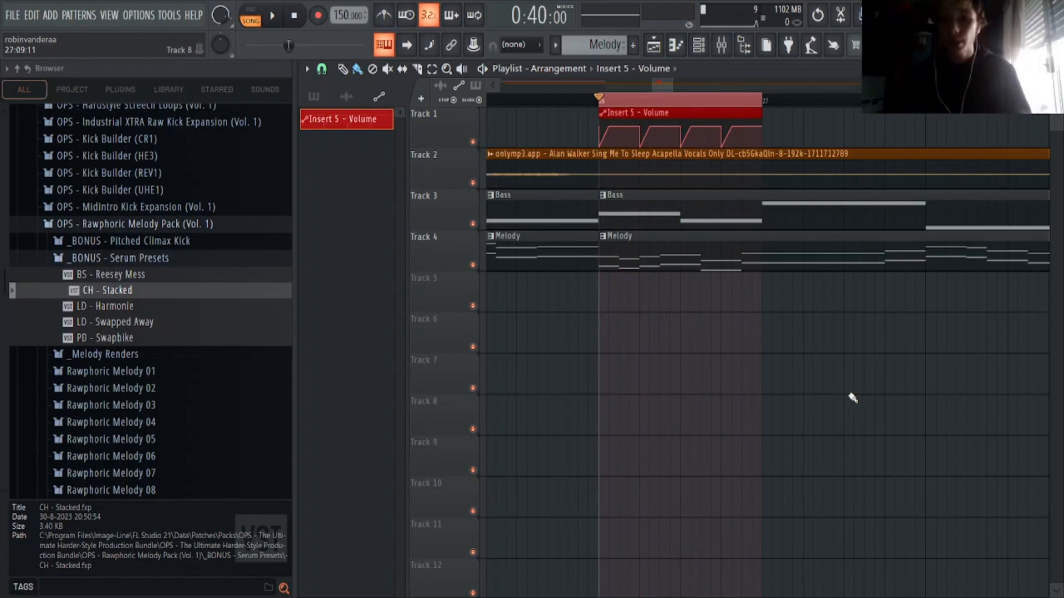
scroll(676, 109, down, 5)
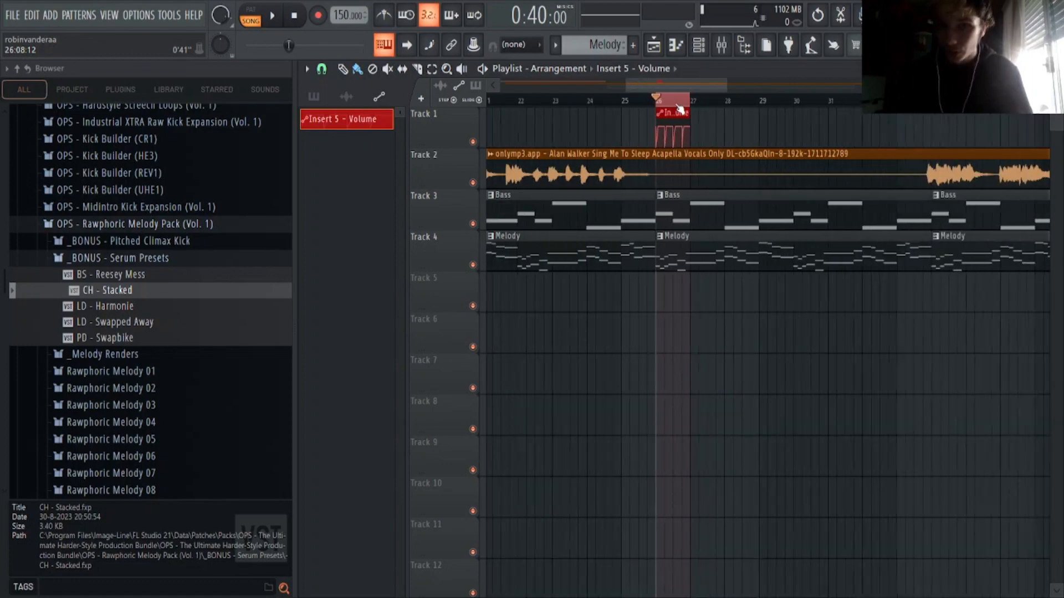
scroll(679, 110, down, 2)
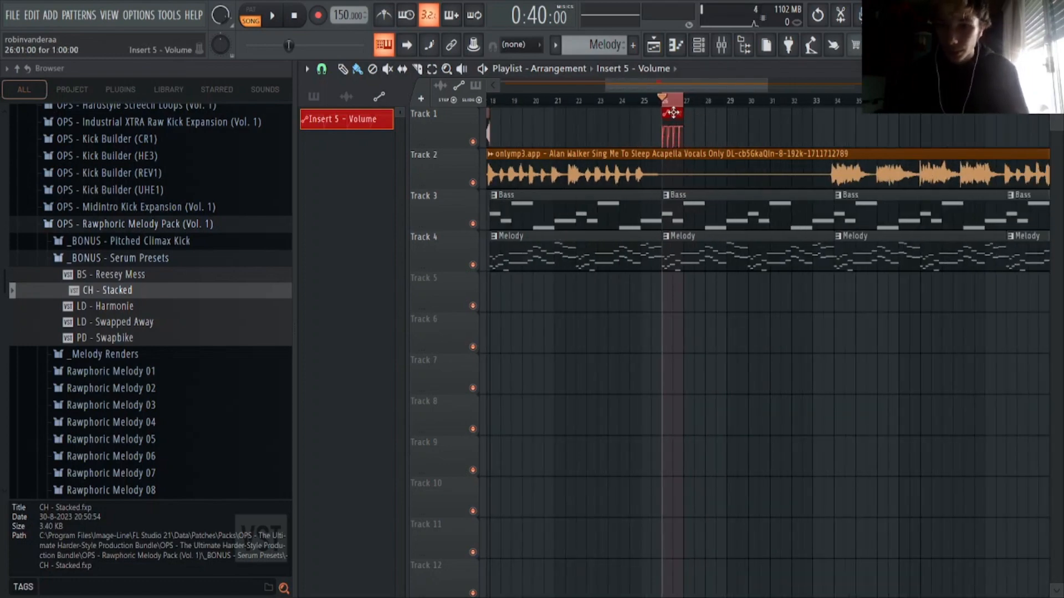
Step: Repeat the Insert 5 volume clip along track 1 from bar 26 to the end of the Bass and Melody clips
mouse_move(673, 113)
mouse_down()
mouse_move(671, 130)
mouse_move(1018, 135)
mouse_up()
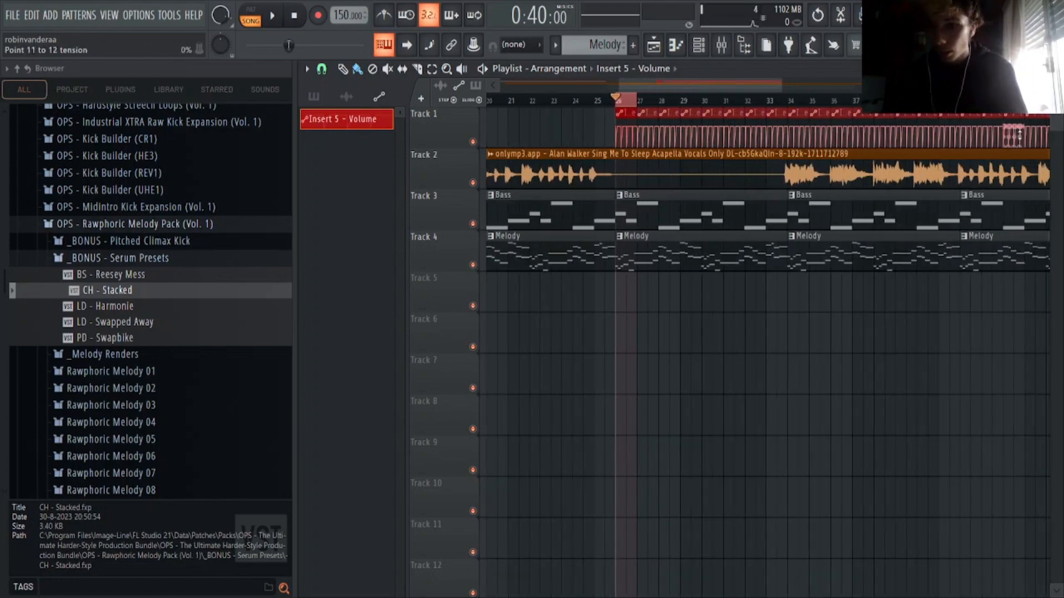
scroll(789, 102, down, 3)
drag(779, 83, 853, 85)
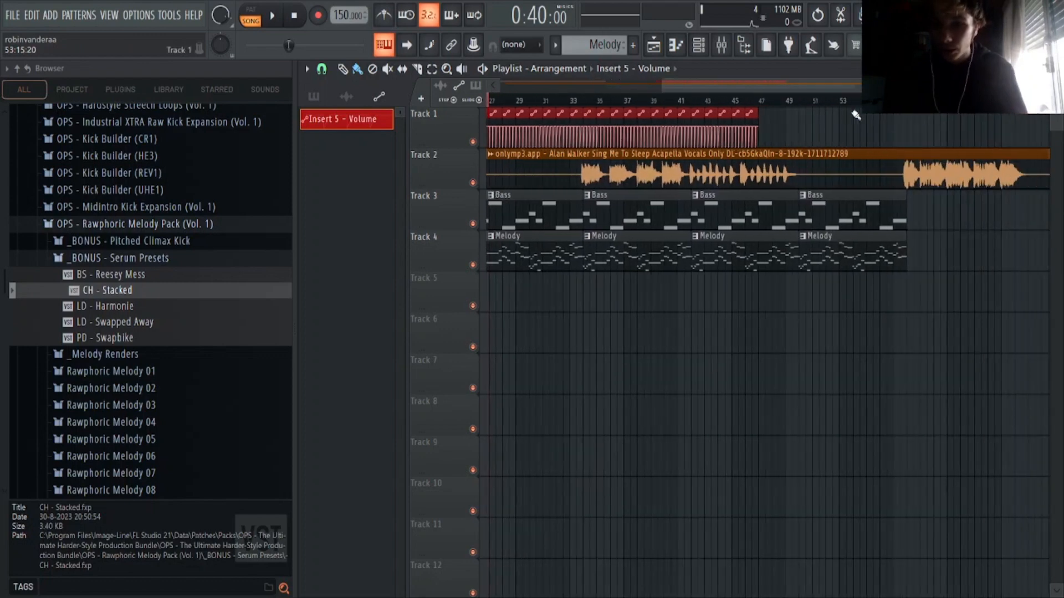
drag(767, 132, 900, 141)
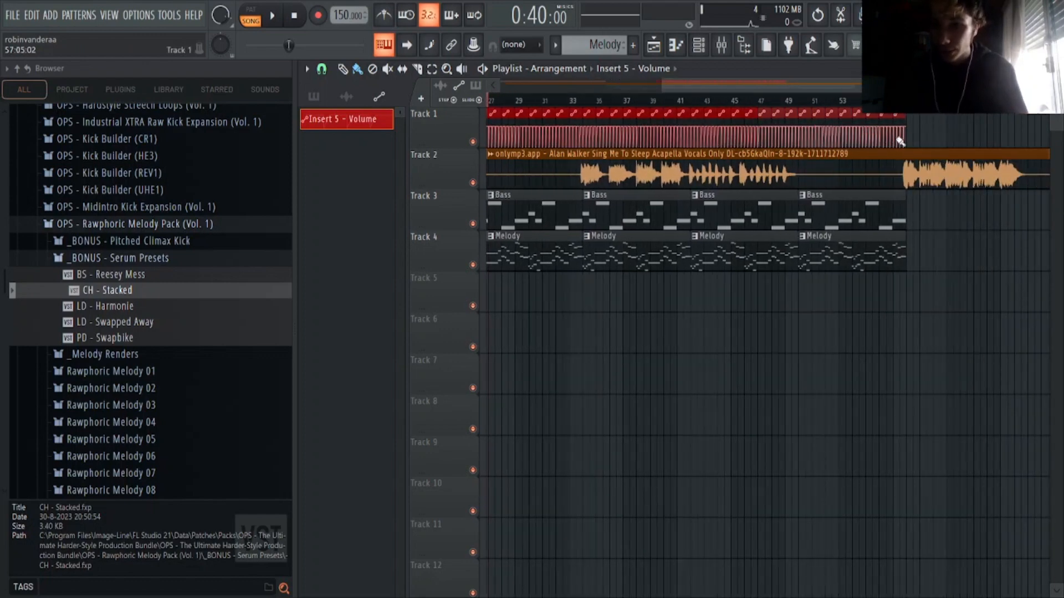
drag(811, 84, 732, 87)
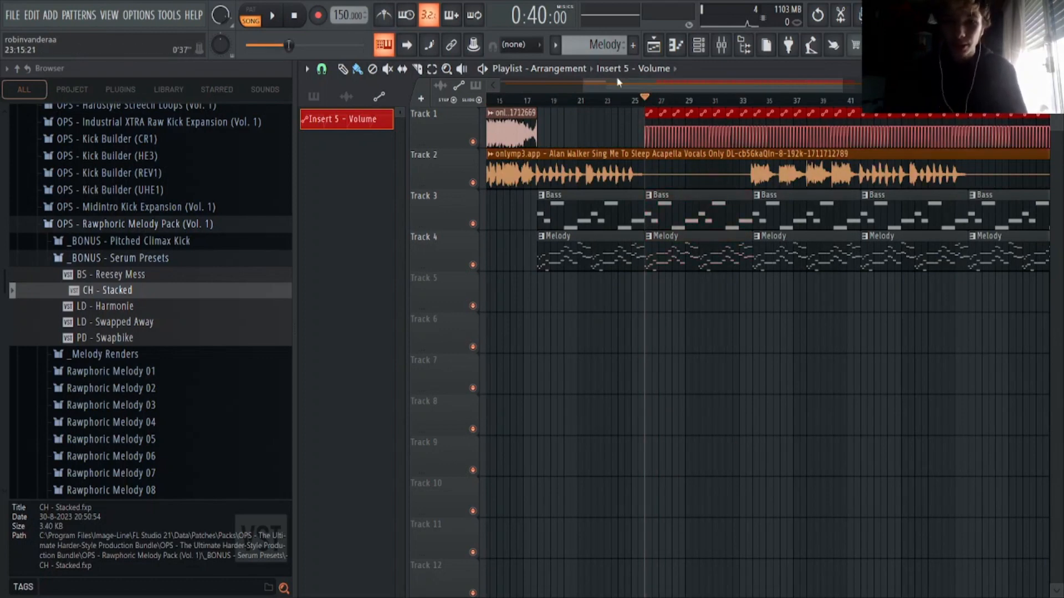
Step: Place the playhead near the end of bar 17 and open the OPS - Hardstyle Buildups (Vol. 1) pack in the browser
click(536, 104)
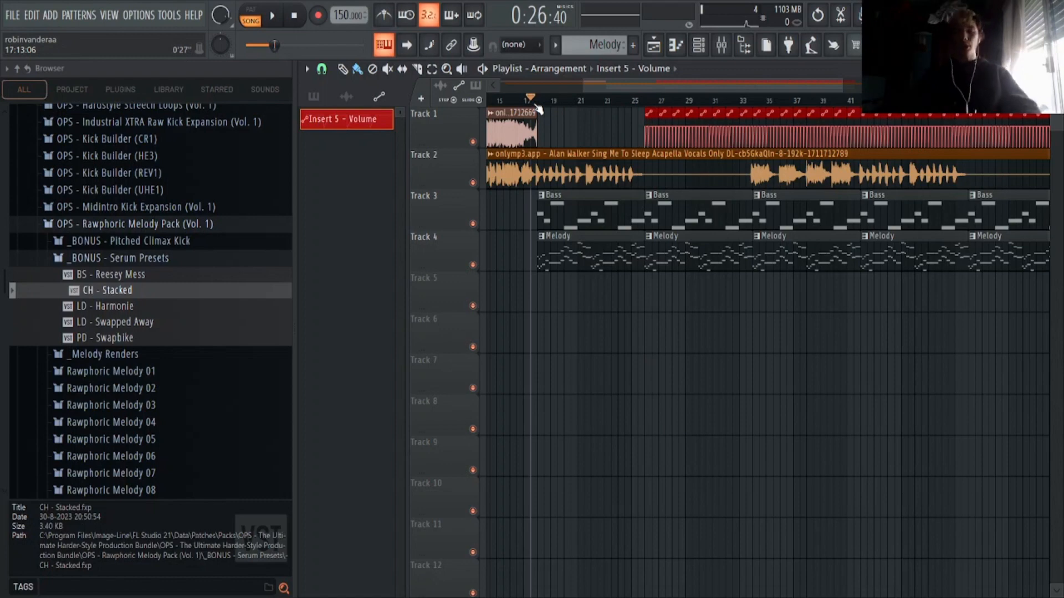
click(124, 224)
click(133, 309)
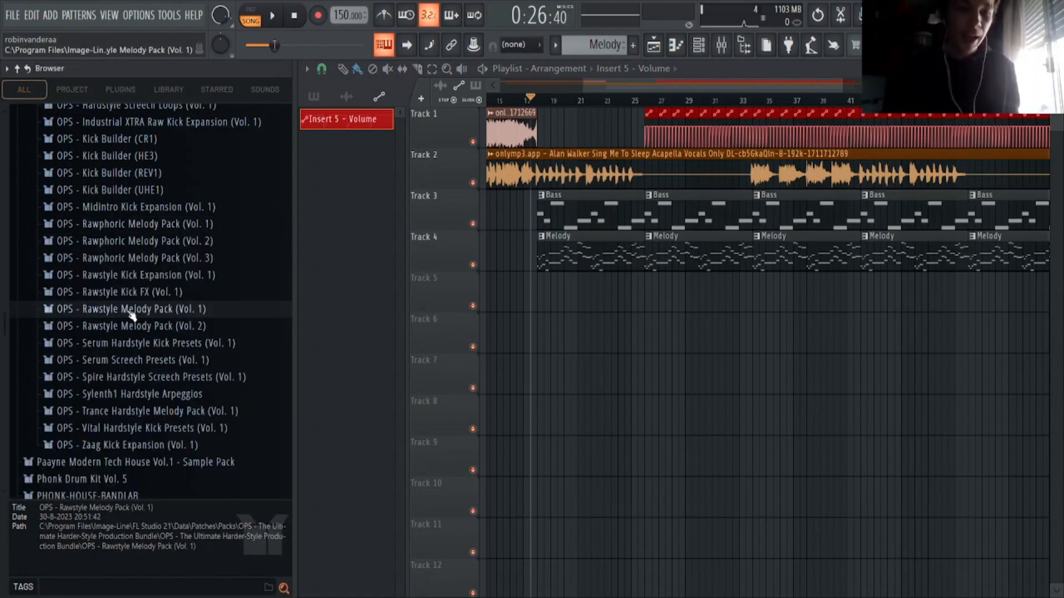
scroll(144, 300, up, 9)
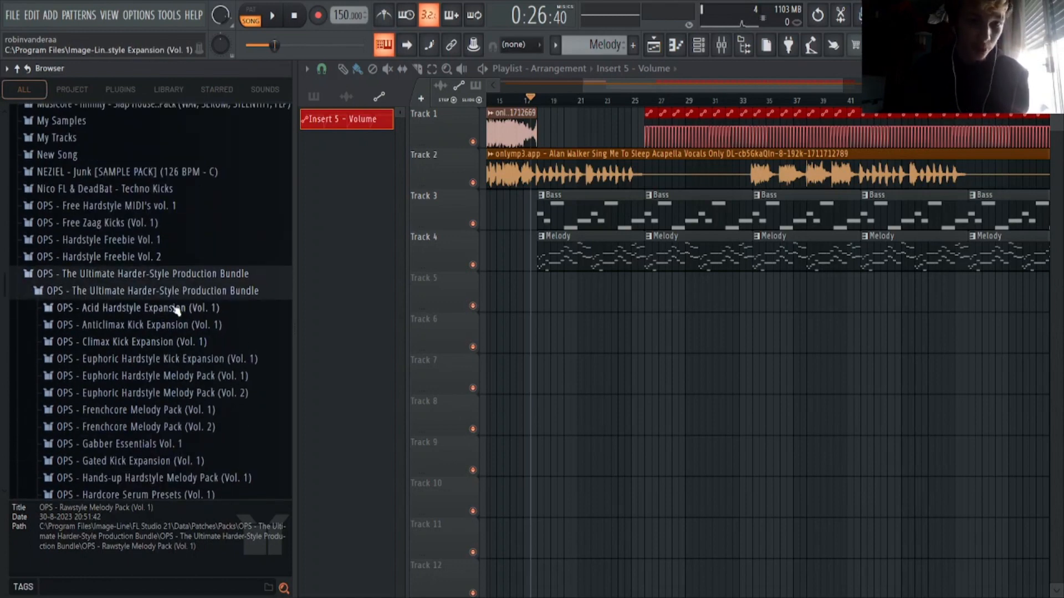
scroll(179, 311, down, 6)
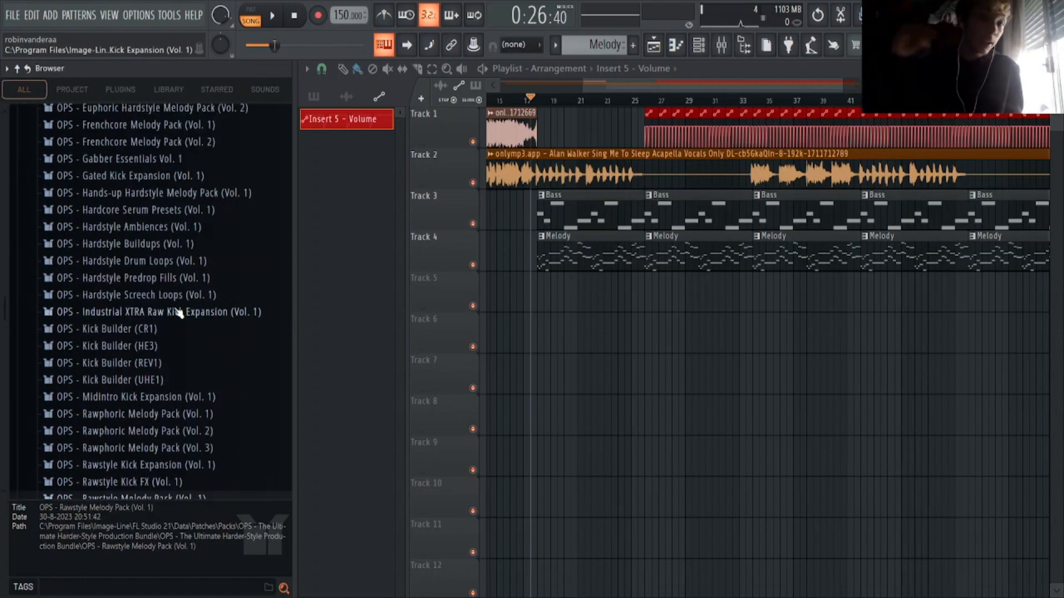
click(156, 251)
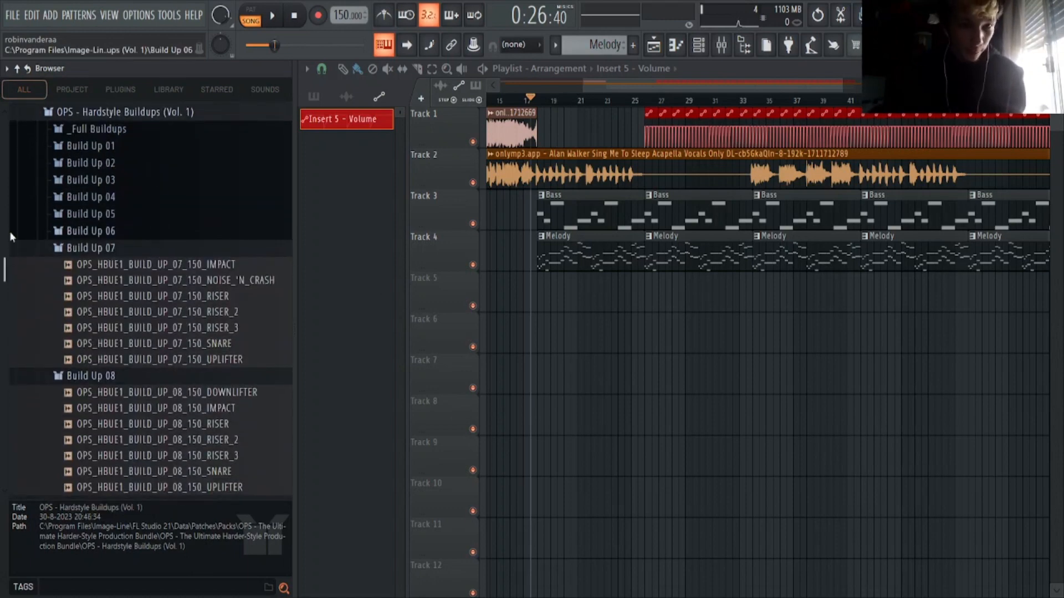
Step: Expand the Build Up 01 through Build Up 06 folders and look through their samples
click(105, 146)
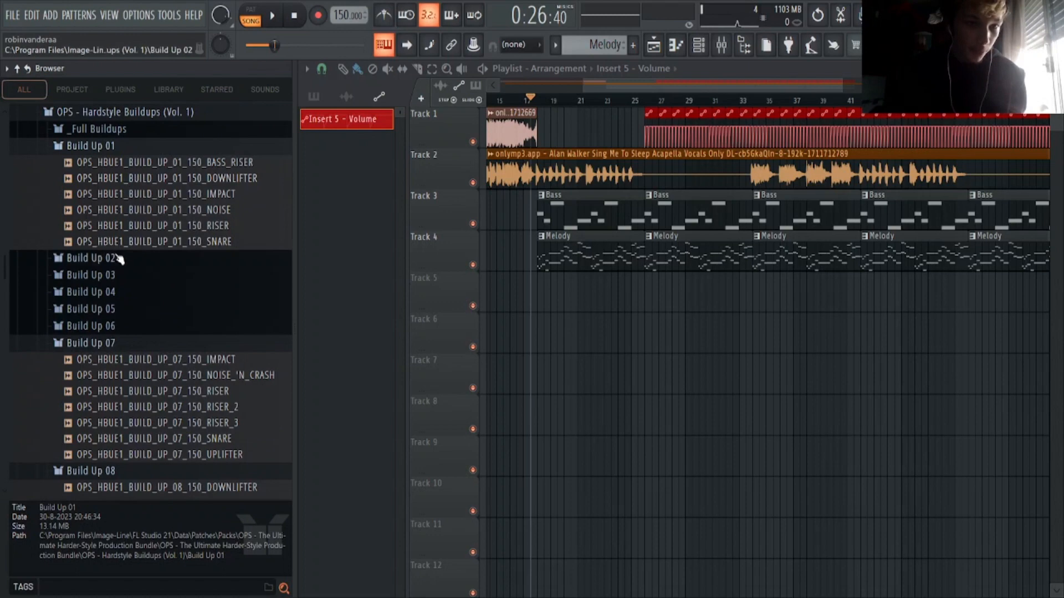
click(105, 257)
click(104, 354)
scroll(107, 388, down, 2)
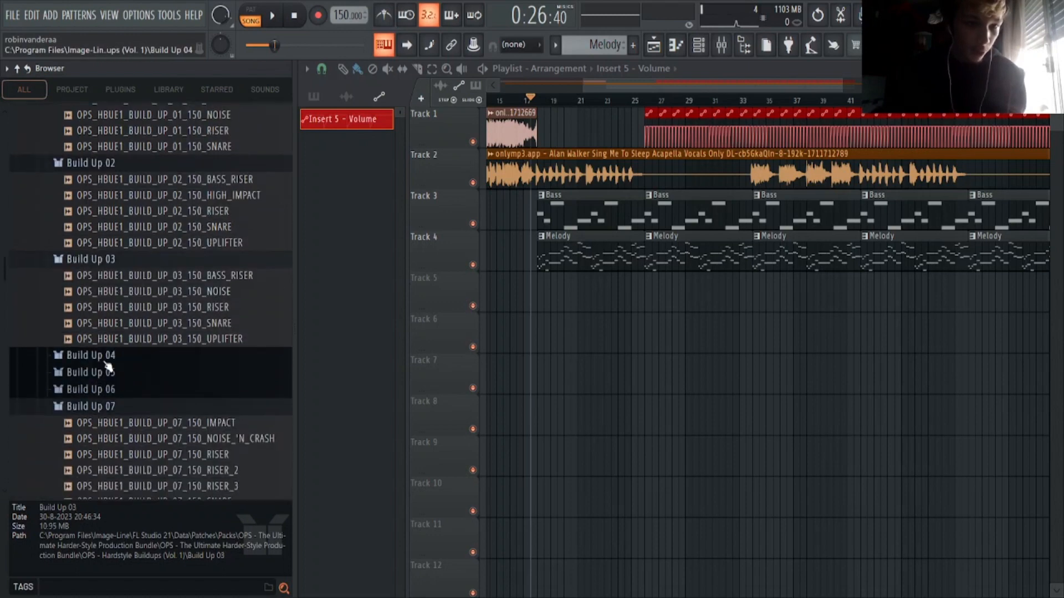
click(105, 358)
scroll(106, 392, down, 3)
click(98, 266)
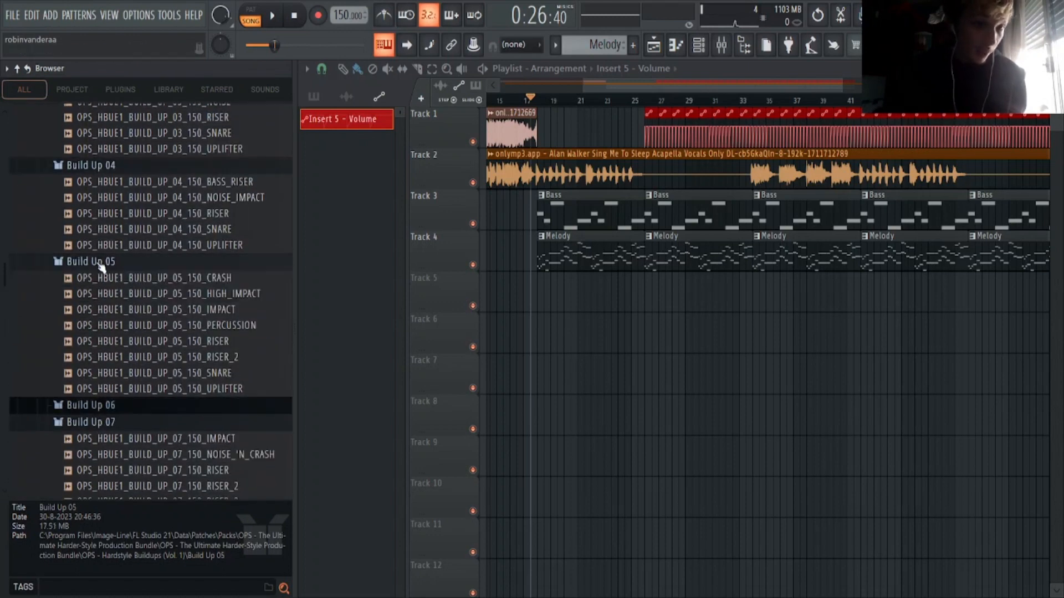
scroll(108, 322, down, 3)
click(92, 220)
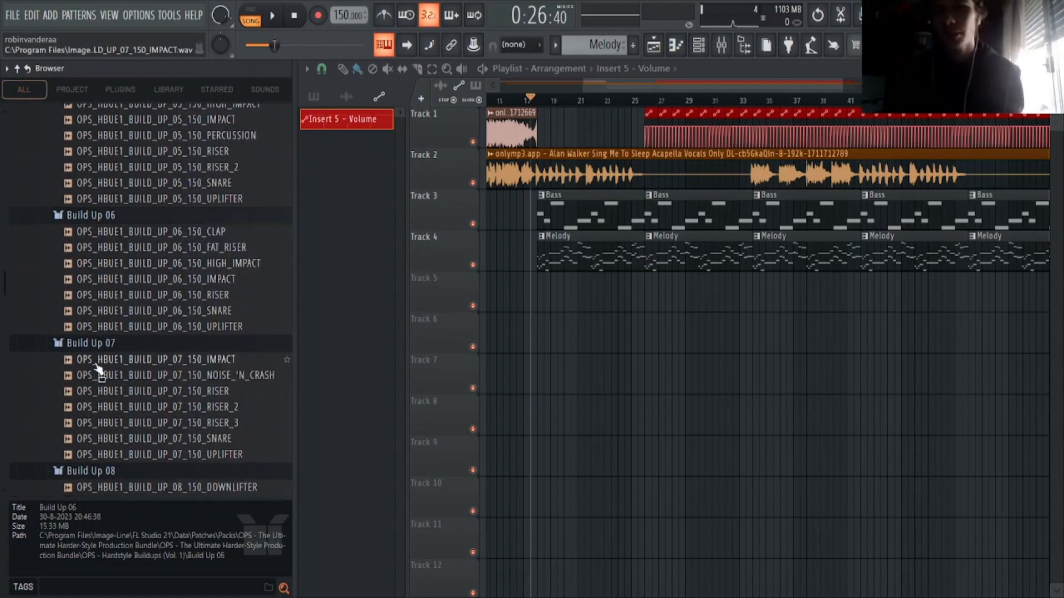
Step: Preview the full build-up OPS_HBUE1_BUILD_UP_07_150 and the Build Up 01 noise sample
scroll(94, 310, up, 10)
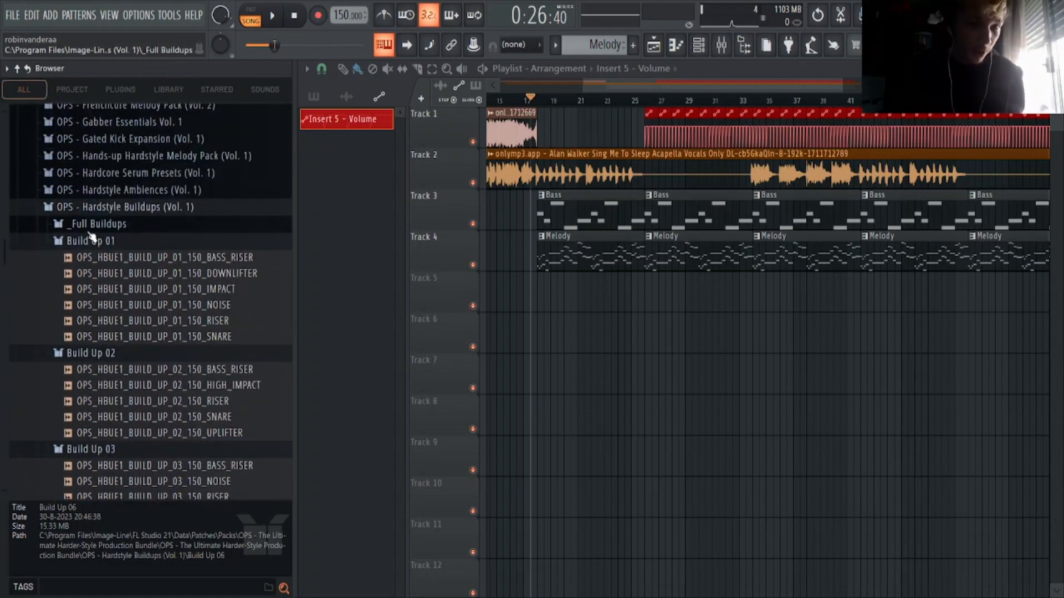
click(92, 225)
click(146, 289)
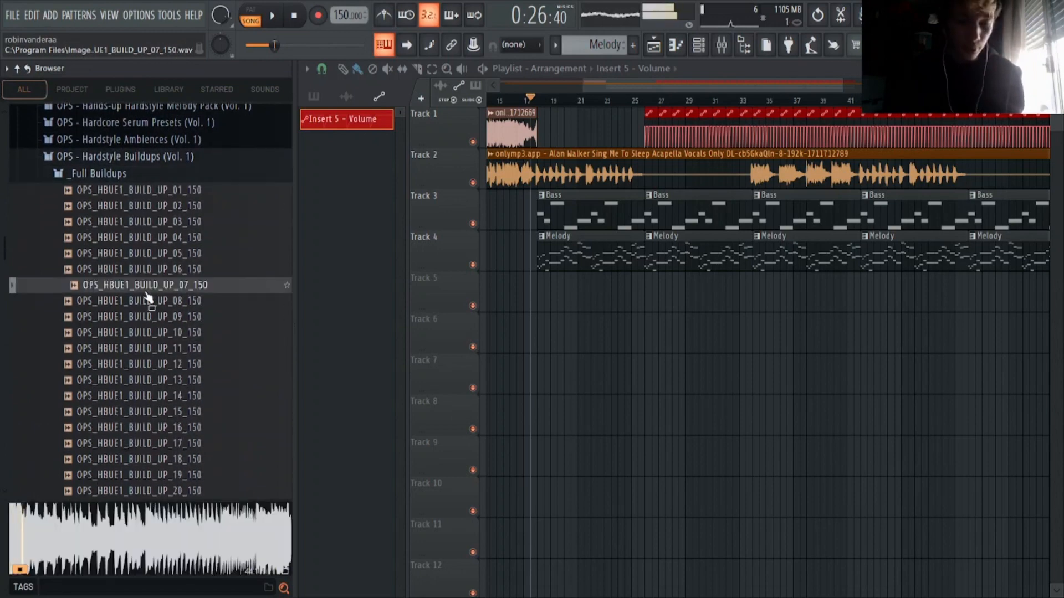
click(97, 175)
click(166, 259)
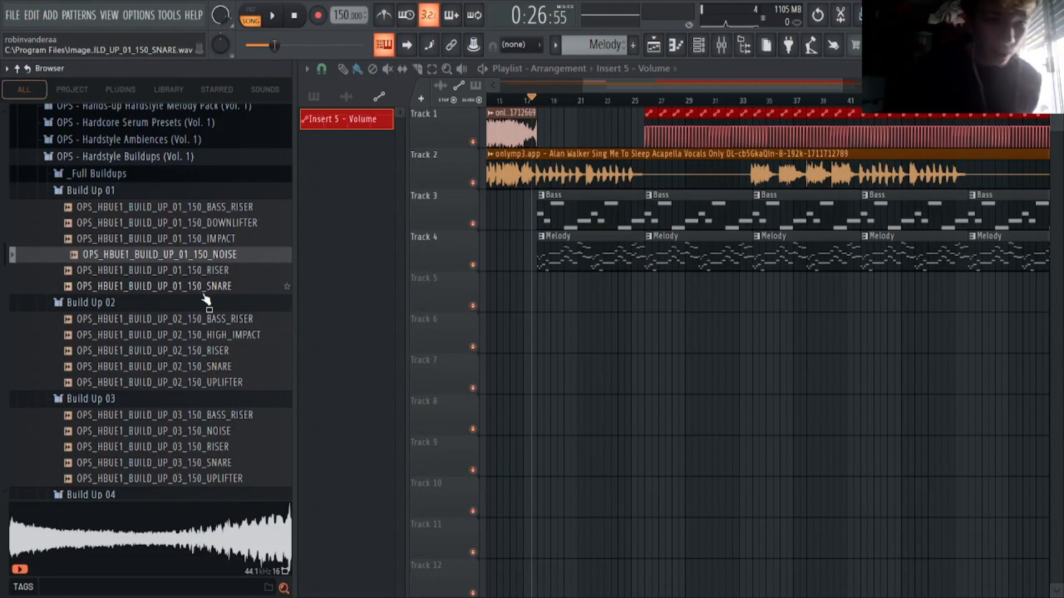
Step: Place OPS_HBUE1_BUILD_UP_01_150_SNARE on track 5 at bar 18, trimmed to end at bar 25, and audition it with the arrangement
drag(204, 294, 545, 301)
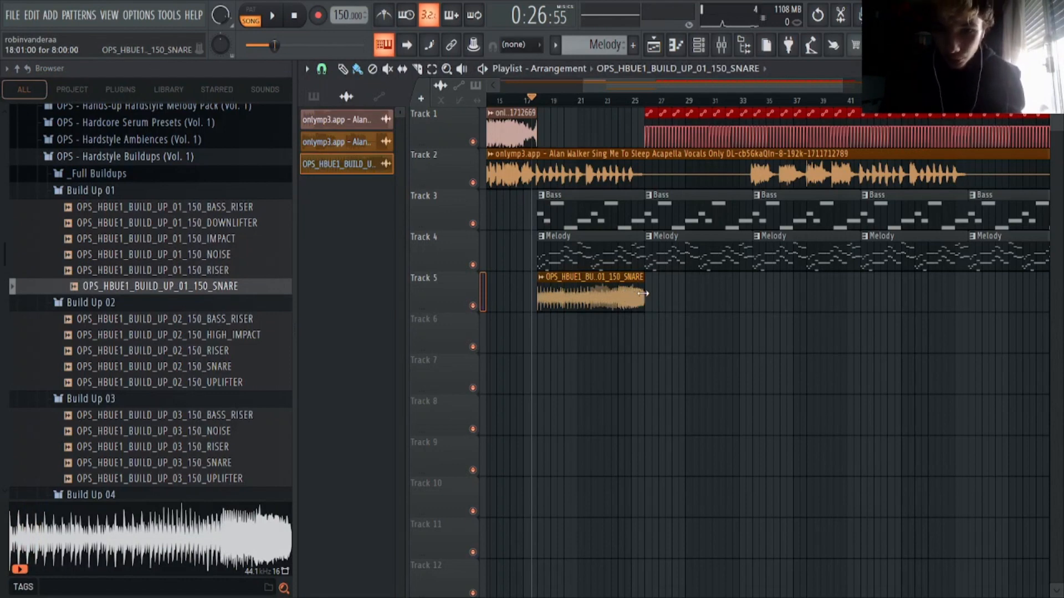
double_click(588, 299)
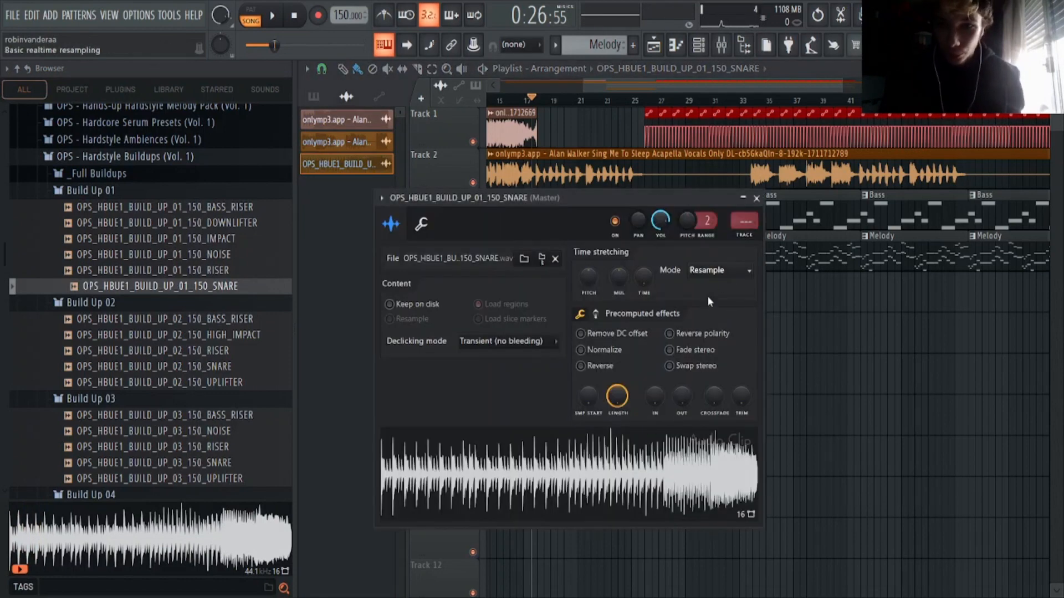
click(688, 312)
key(Escape)
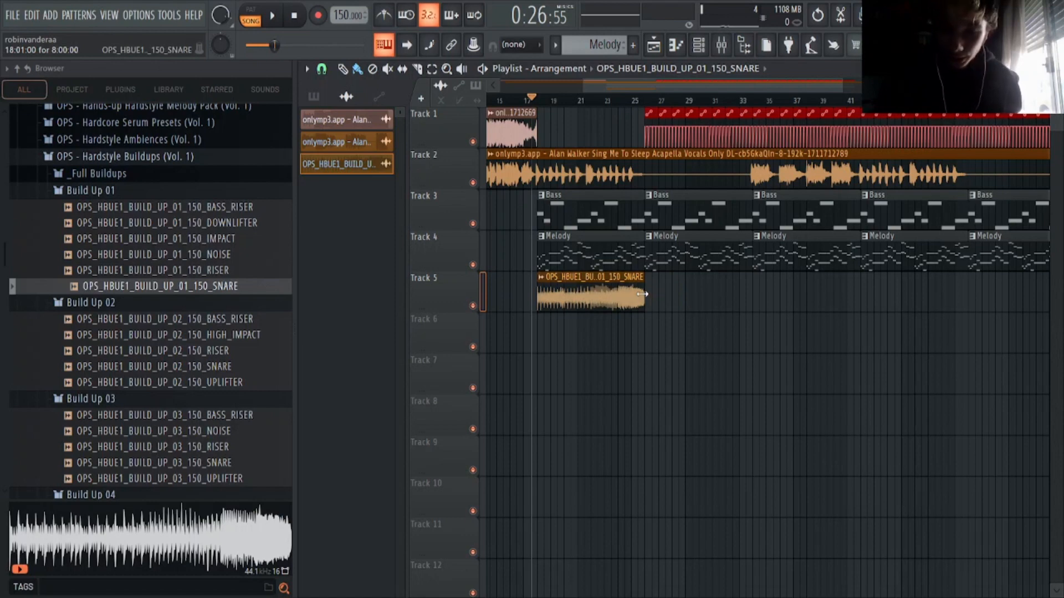
drag(640, 294, 631, 295)
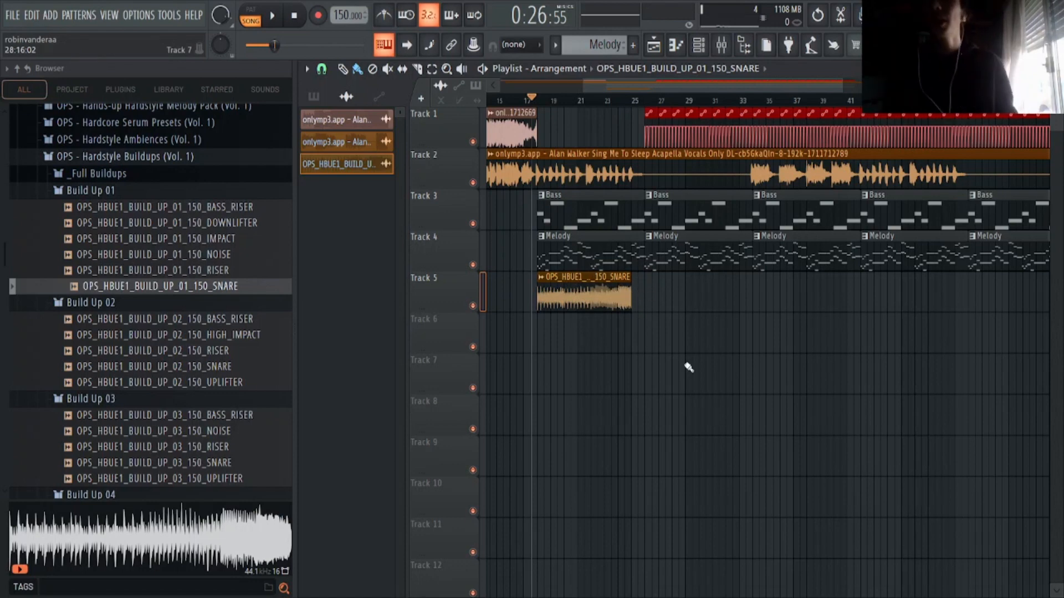
key(space)
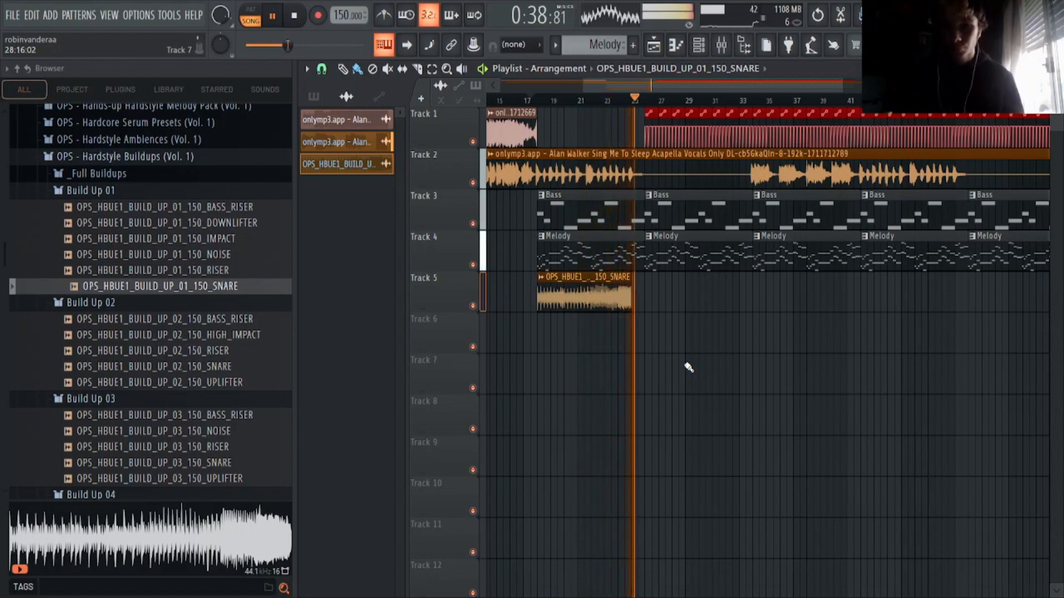
key(space)
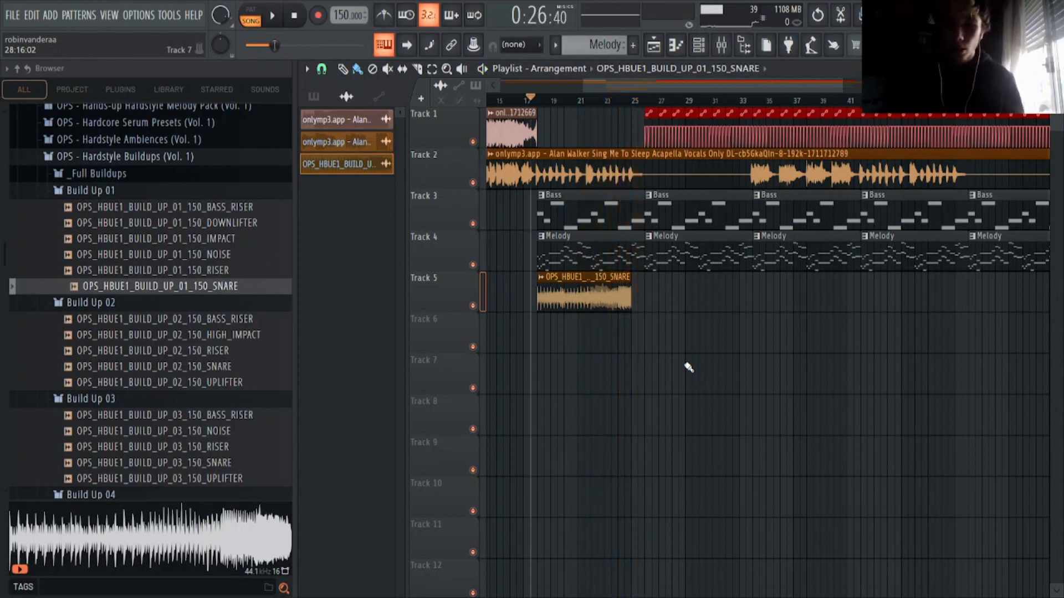
Step: Shorten the Bass clip starting at bar 18 to 7 bars and audition the gap before the drop from bar 24
scroll(632, 118, up, 4)
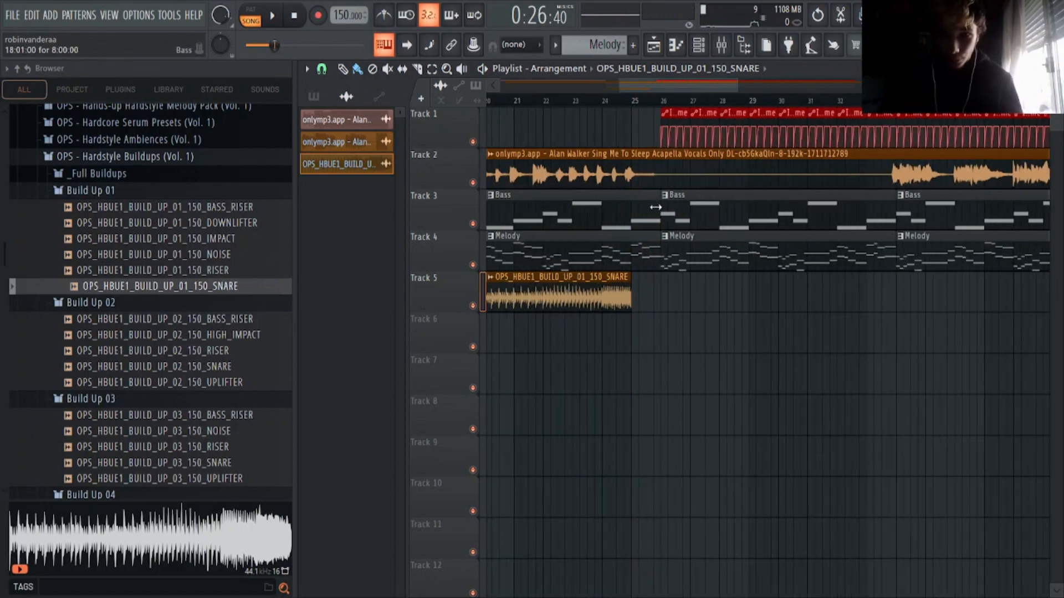
drag(656, 207, 629, 208)
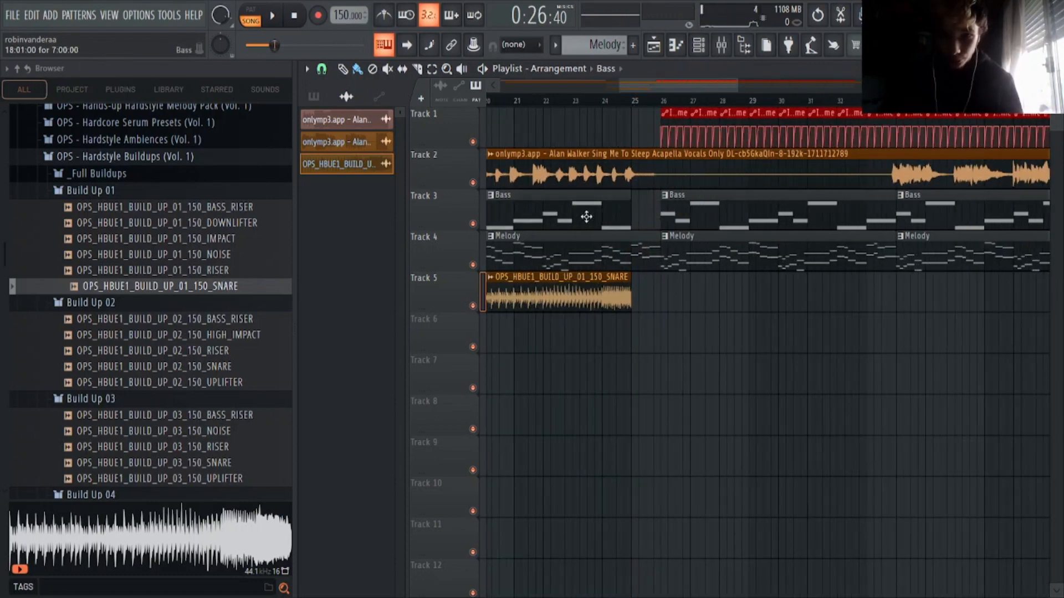
click(606, 106)
key(space)
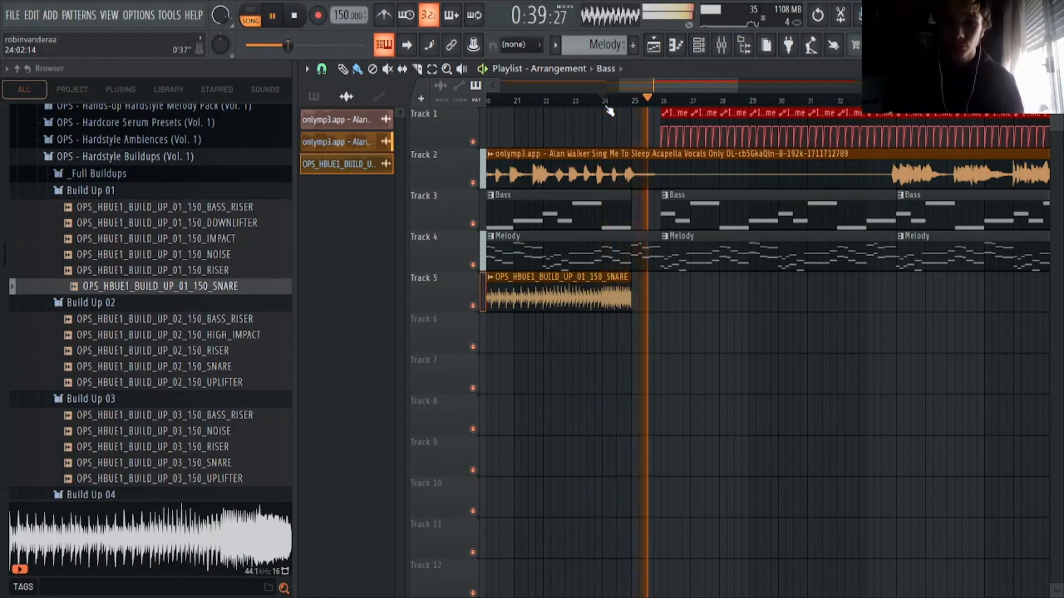
key(space)
scroll(611, 109, down, 3)
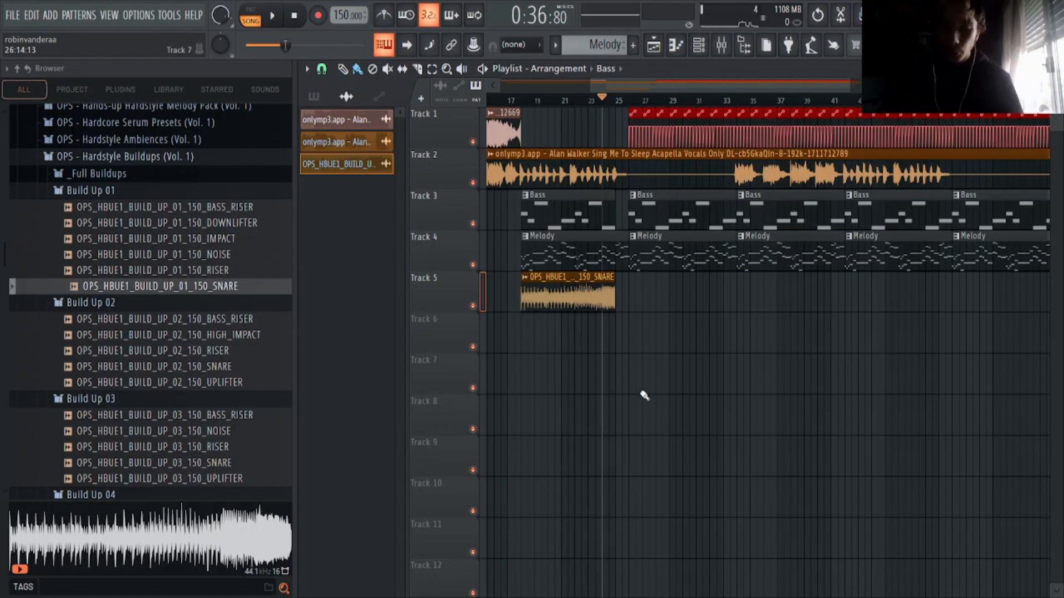
Step: Preview the Build Up 01 riser and the Build Up 02 bass riser, uplifter and high impact samples
click(229, 271)
click(227, 320)
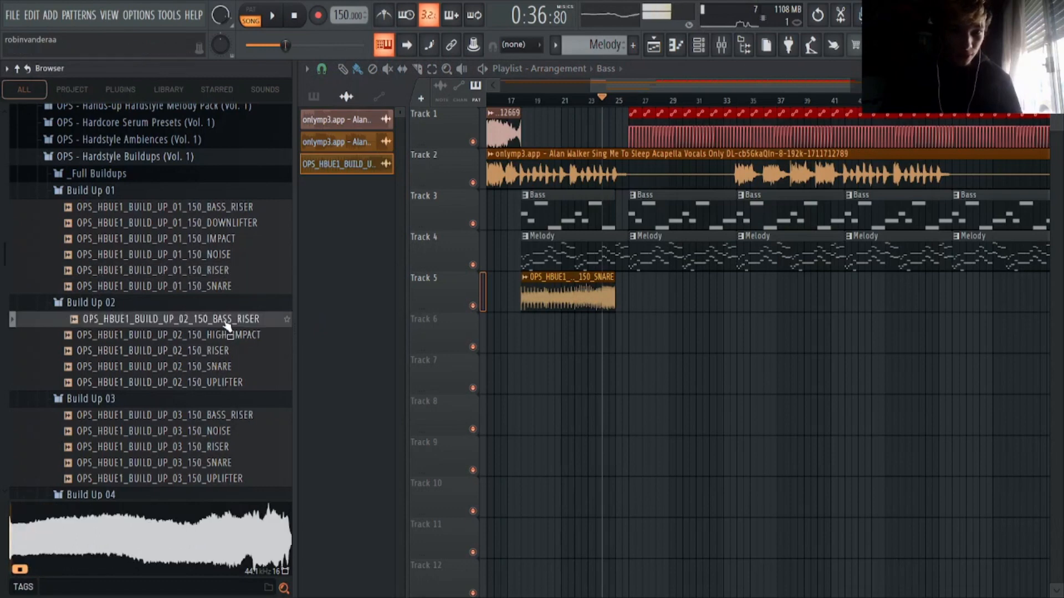
click(213, 383)
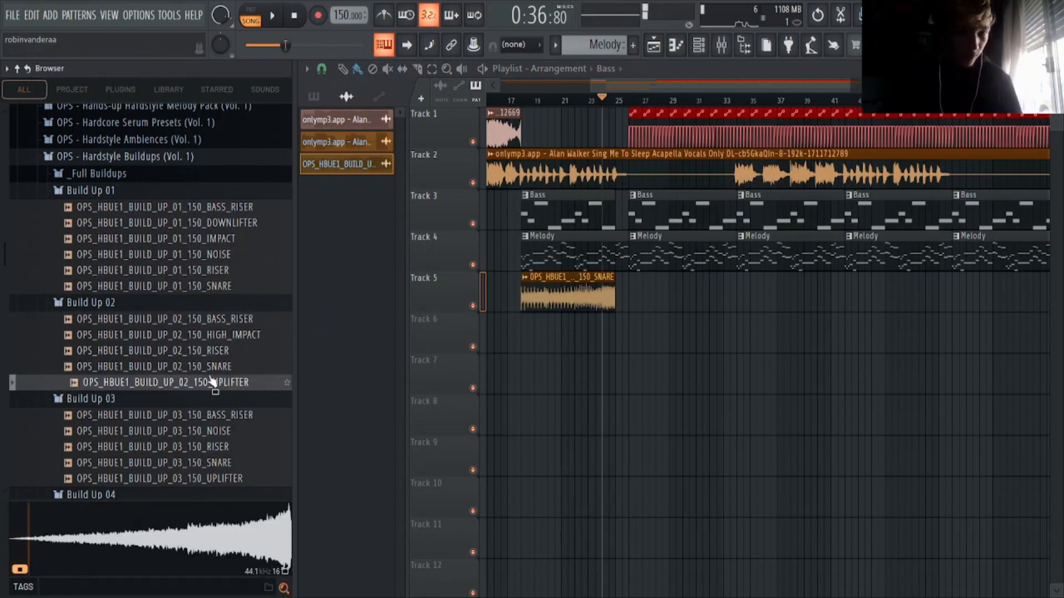
click(214, 339)
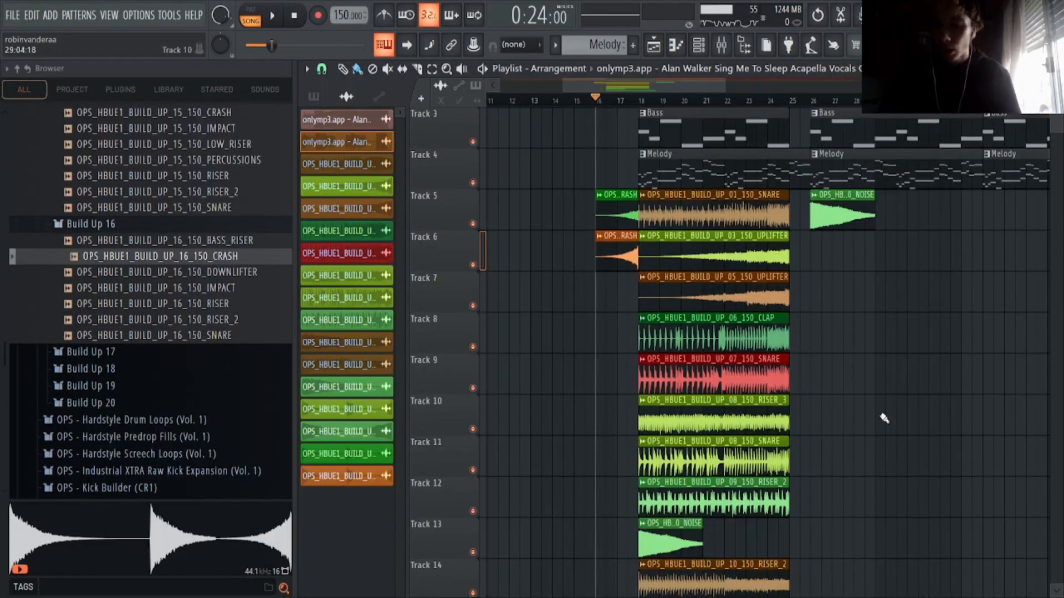
Step: Review the layered build-up samples across the tracks, audition the transition from bar 17, and move the playhead to bar 18
scroll(884, 419, down, 4)
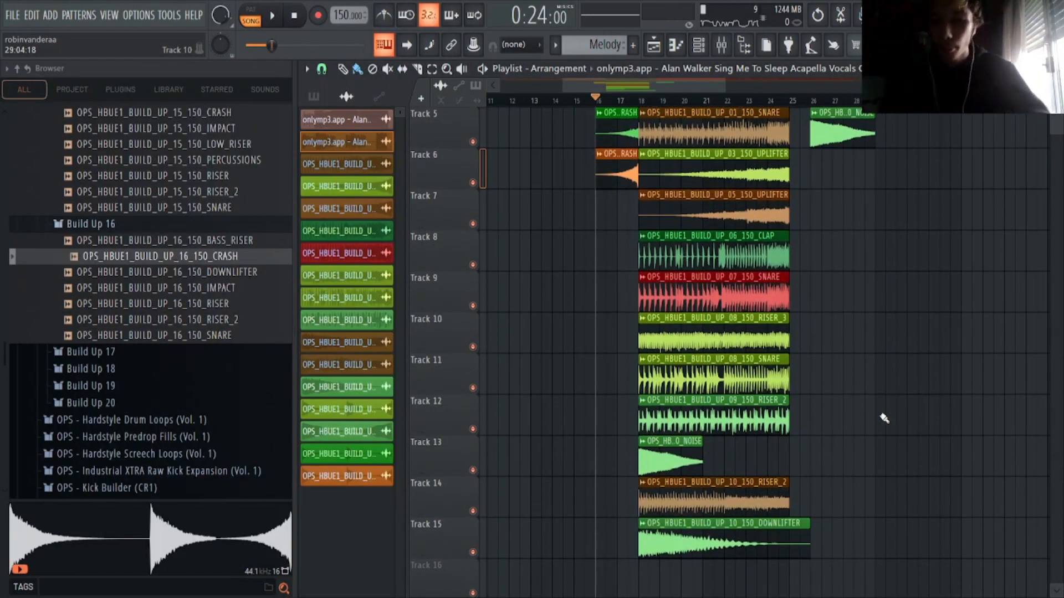
scroll(884, 419, up, 4)
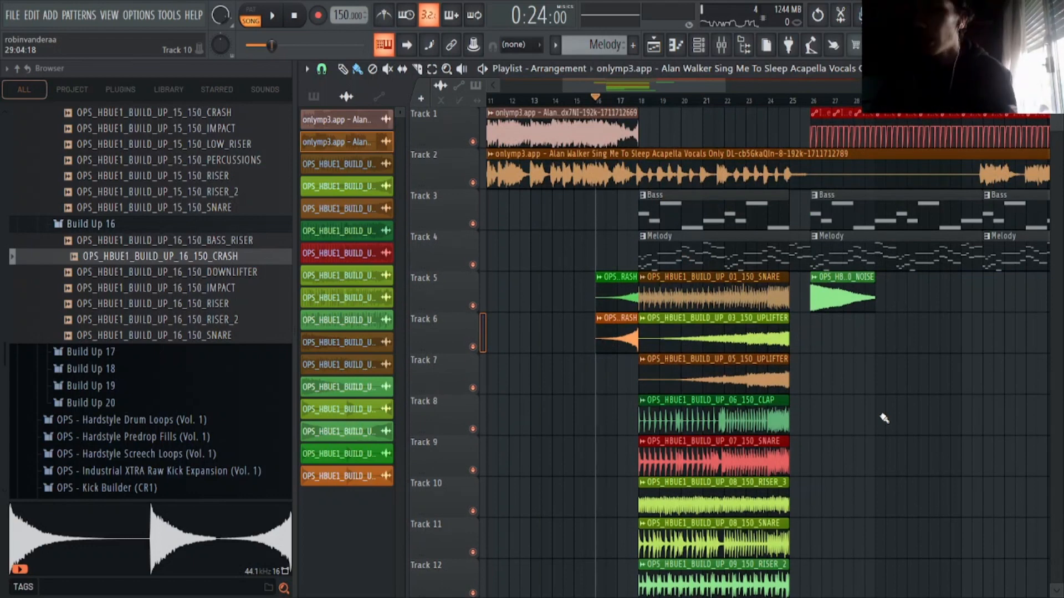
click(620, 101)
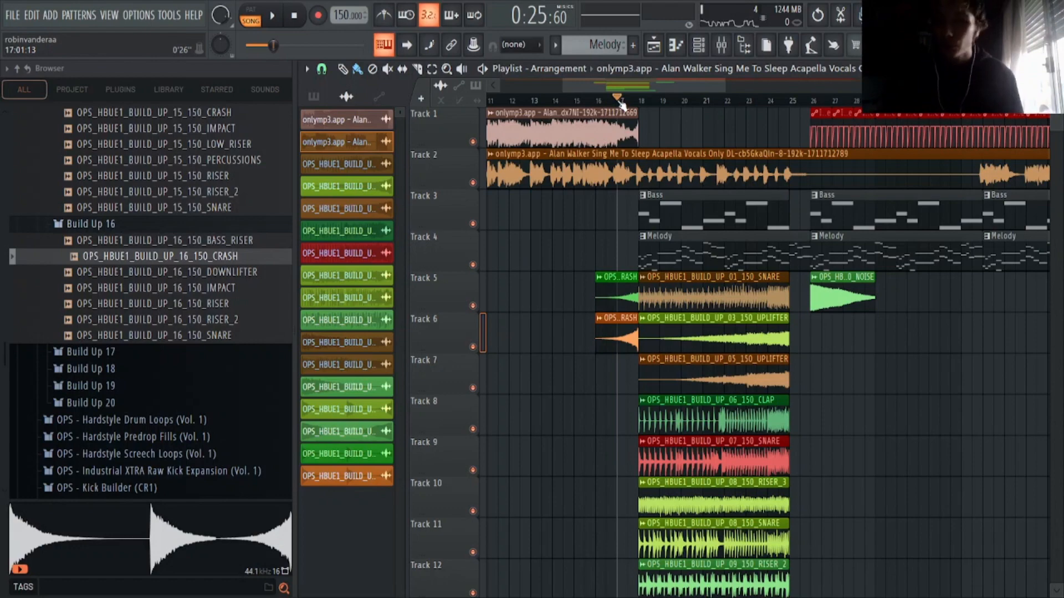
key(space)
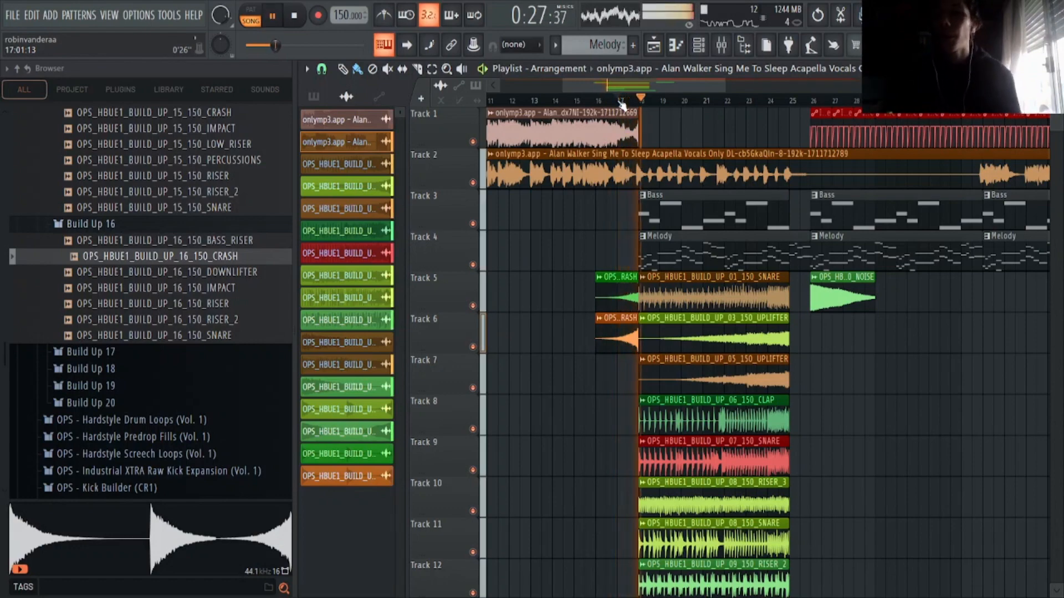
key(space)
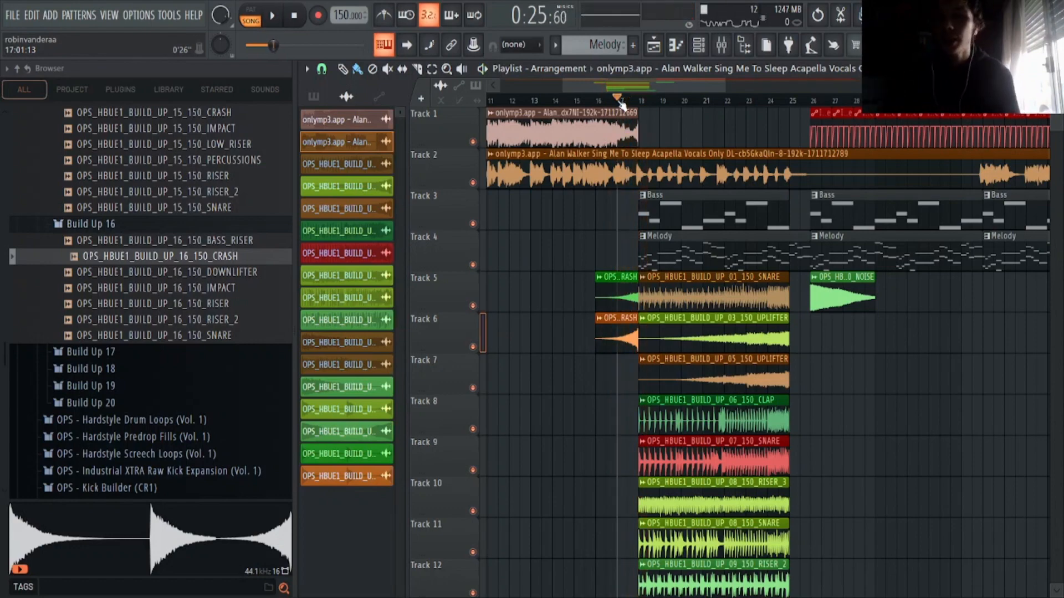
scroll(622, 102, up, 3)
click(665, 102)
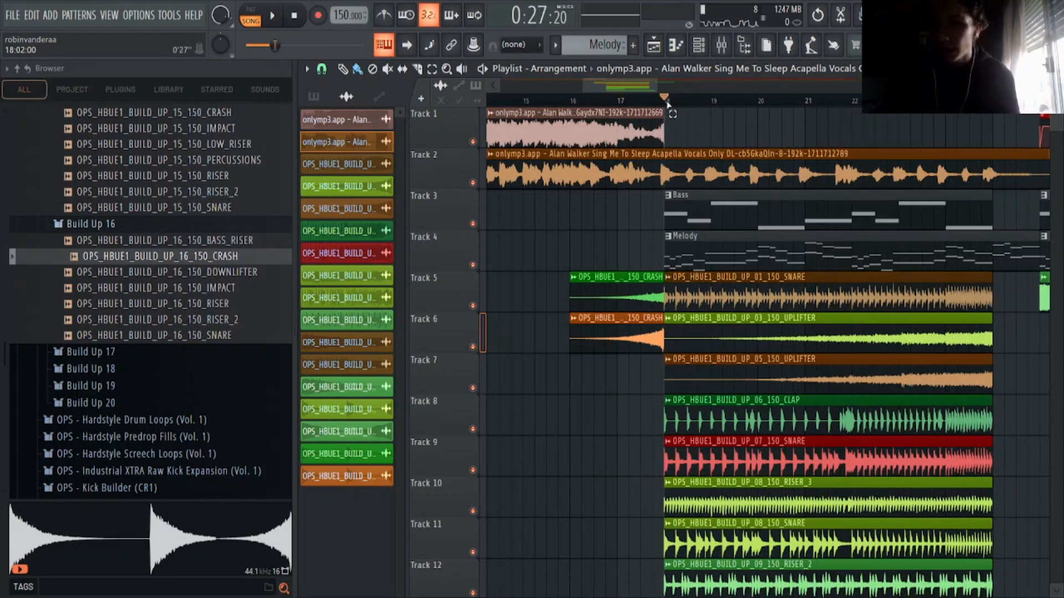
Step: Select the playlist range from bar 18 to bar 25 and load Fruity parametric EQ 2 on mixer track Insert 5
drag(667, 102, 1024, 104)
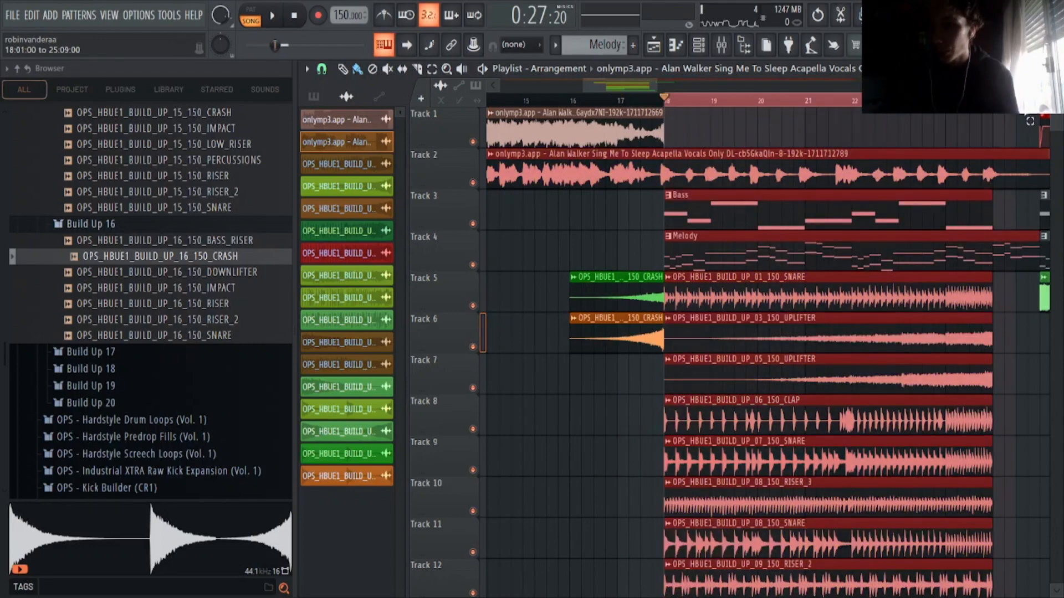
key(ctrl+b)
scroll(1015, 265, down, 3)
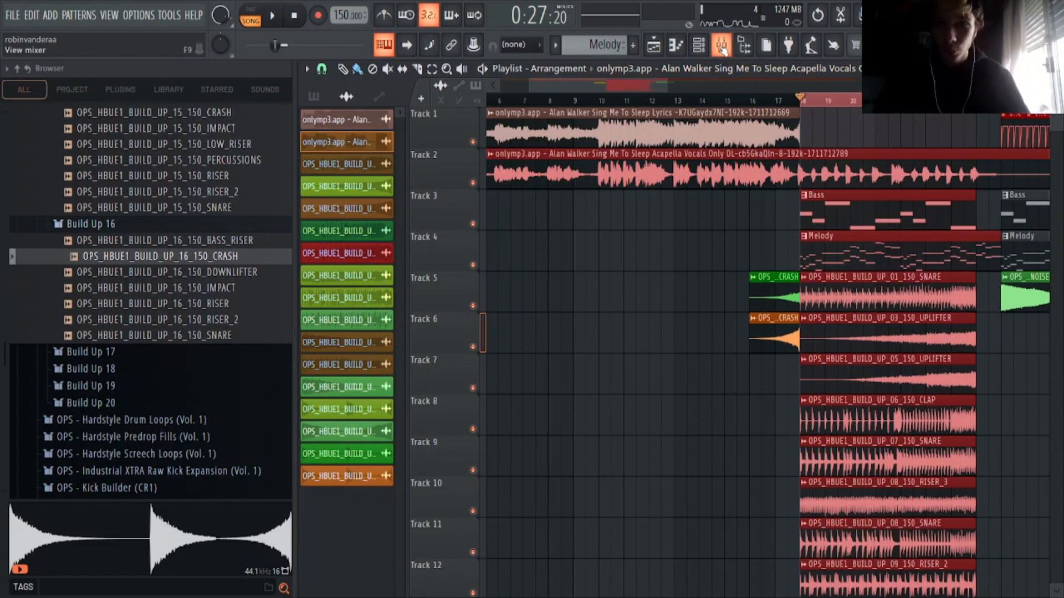
click(722, 47)
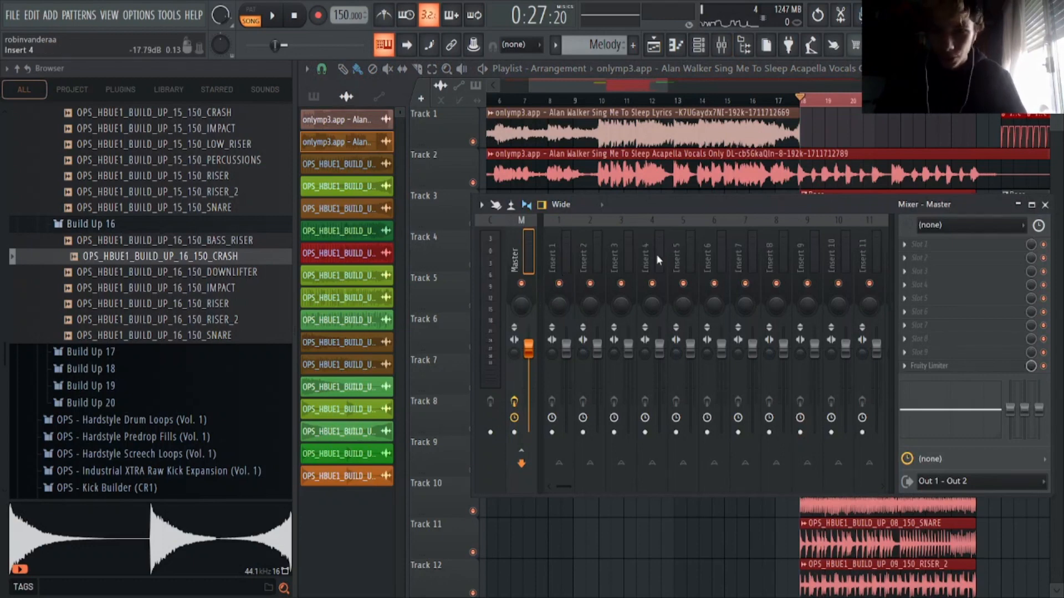
click(684, 251)
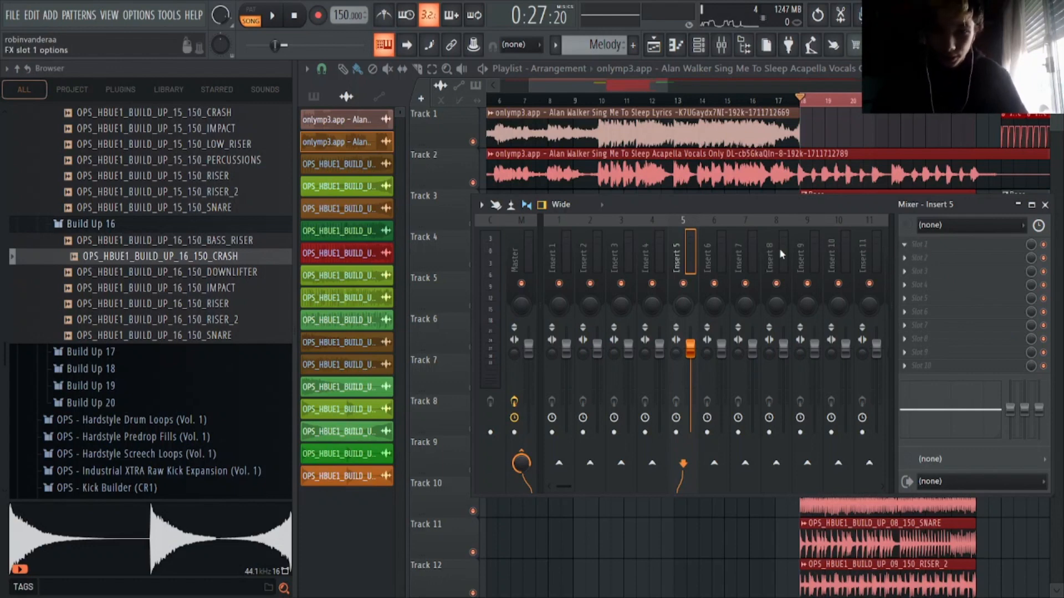
click(683, 472)
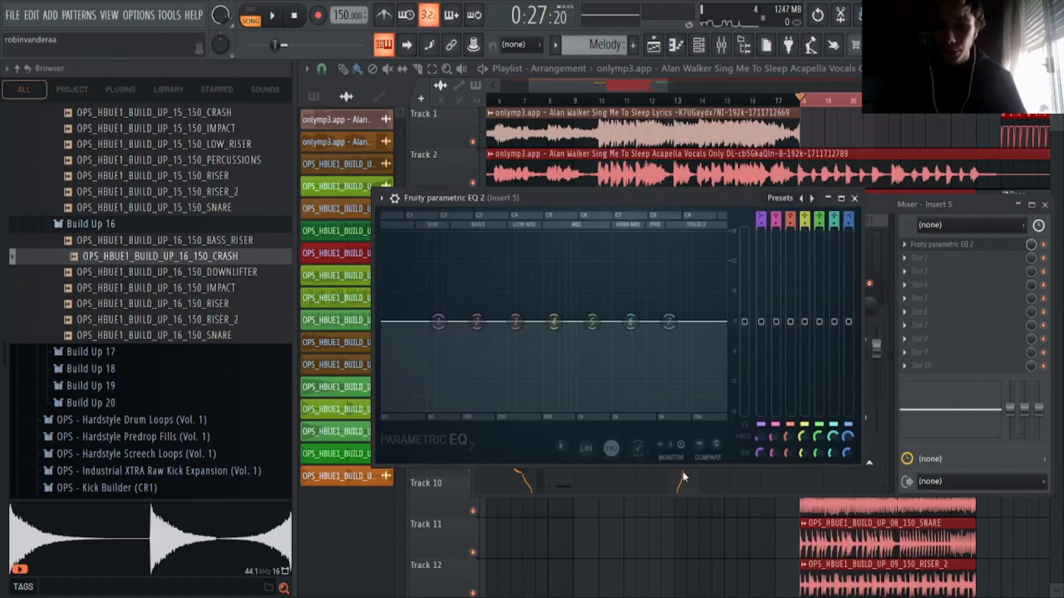
Step: Load the "40Hz + 18kHz cut" preset in the EQ and create an automation clip for its band 7 frequency
click(811, 199)
click(811, 199)
click(811, 198)
click(812, 198)
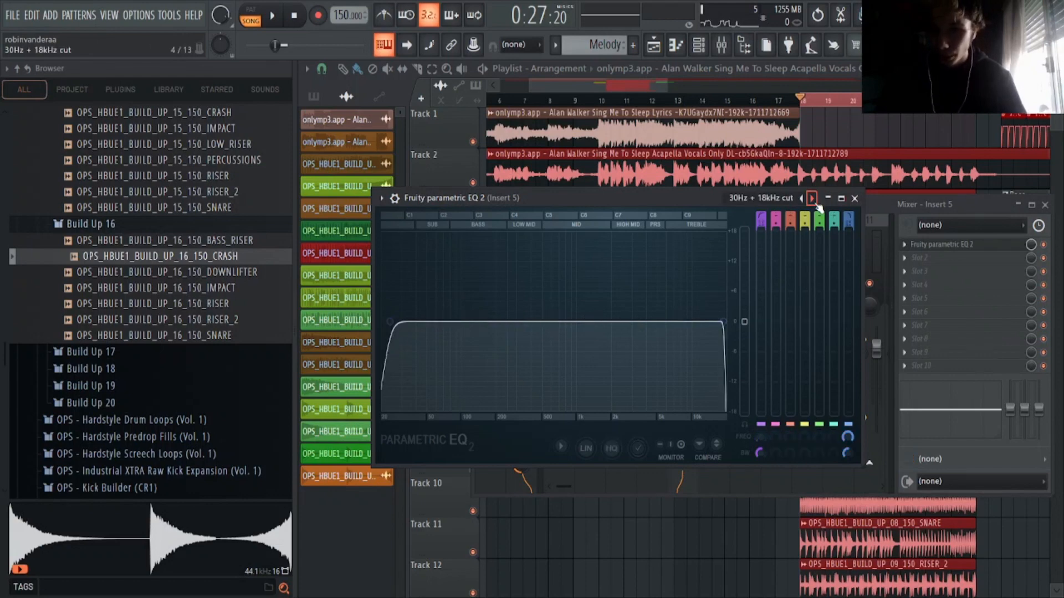
click(812, 199)
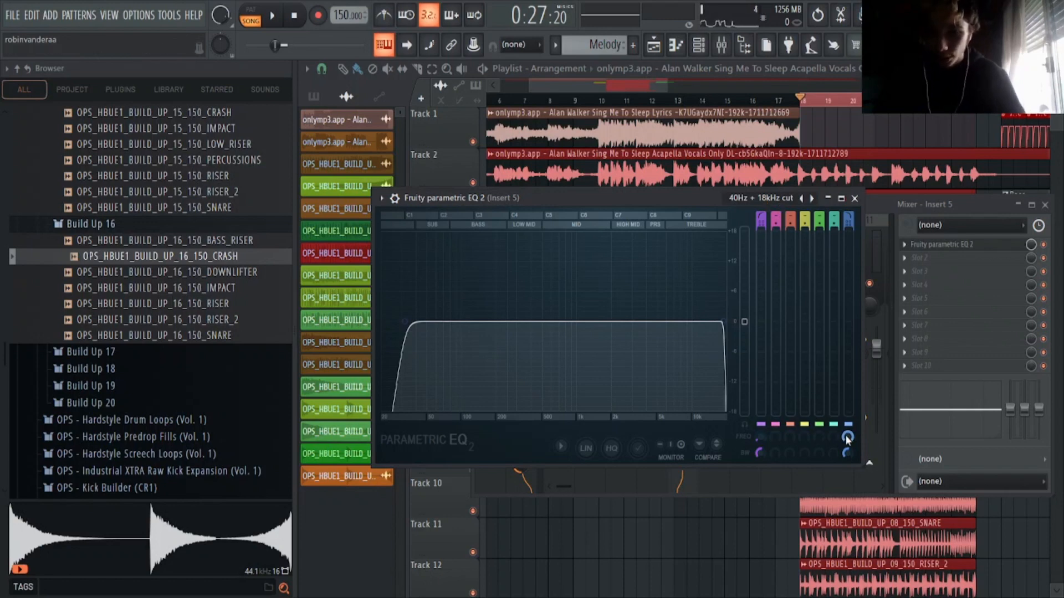
right_click(846, 440)
click(893, 470)
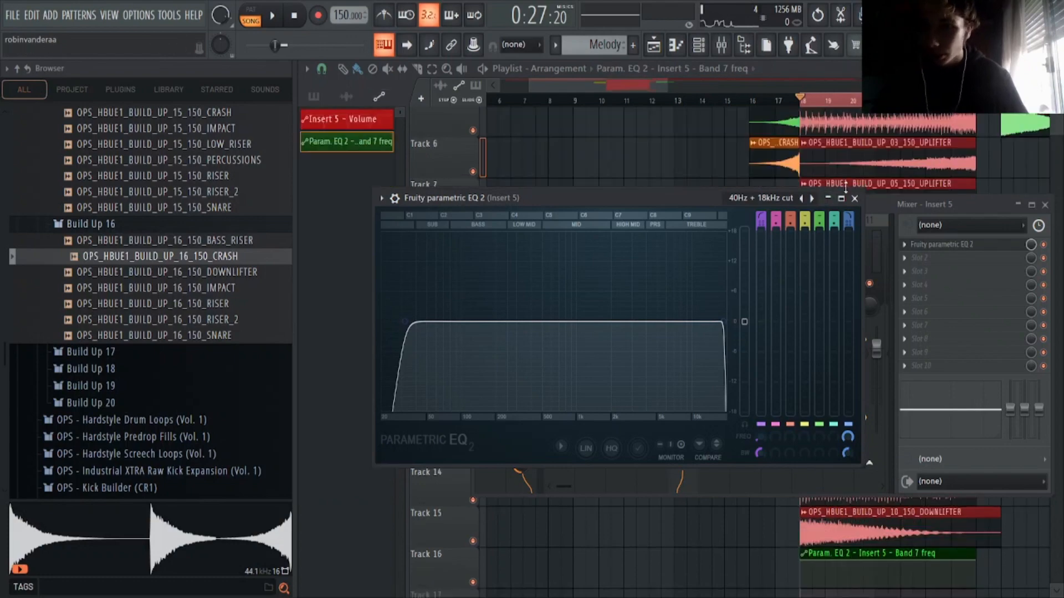
Step: Close the EQ and mixer, and move the Band 7 freq automation clip from track 16 to track 1 at bar 18
click(945, 244)
click(1045, 205)
scroll(992, 332, up, 4)
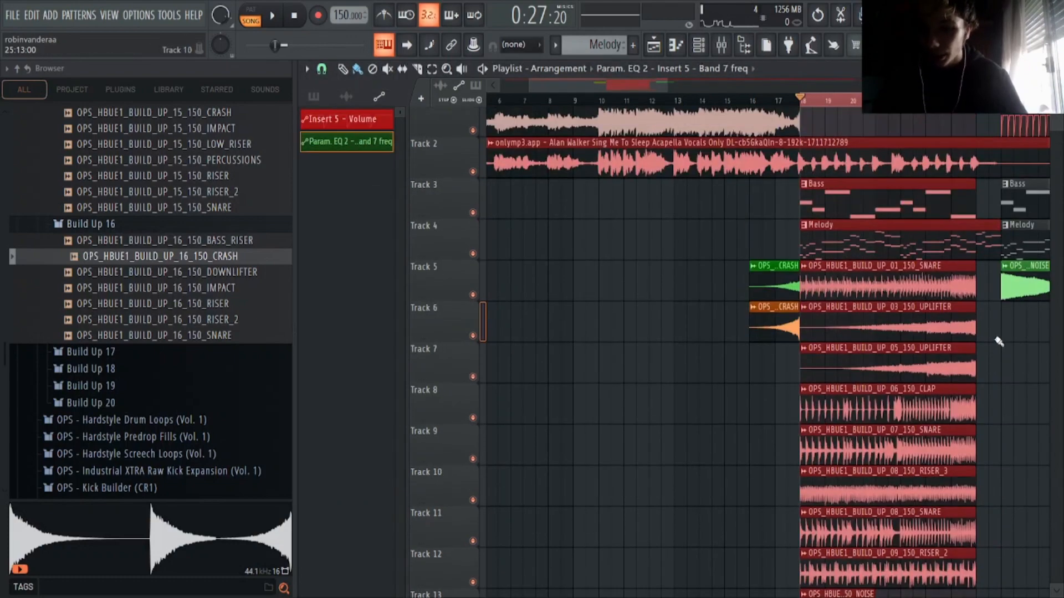
scroll(996, 355, down, 6)
scroll(989, 418, down, 2)
drag(890, 391, 891, 110)
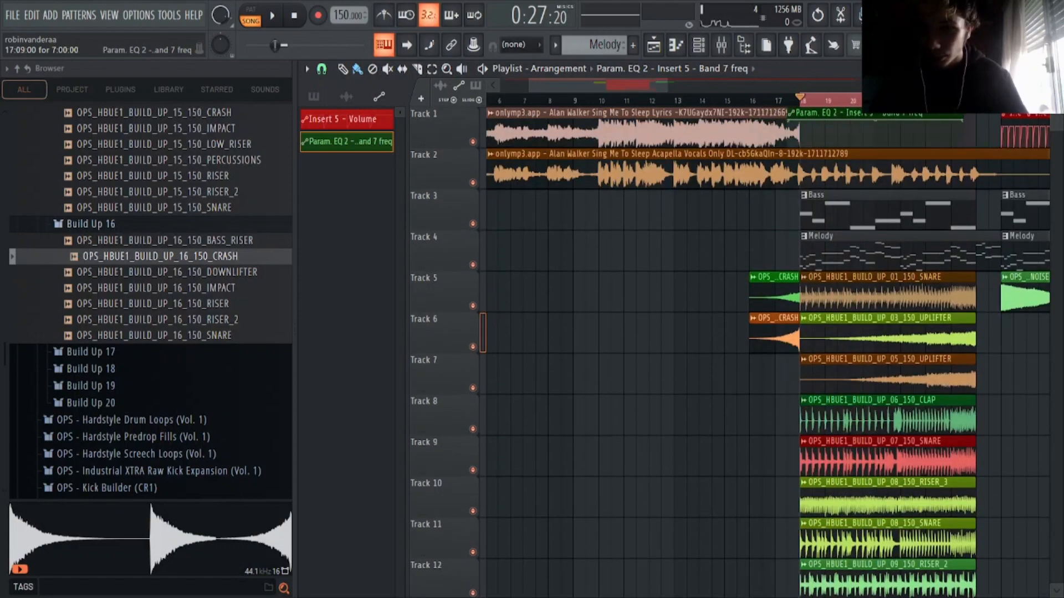
scroll(891, 111, up, 3)
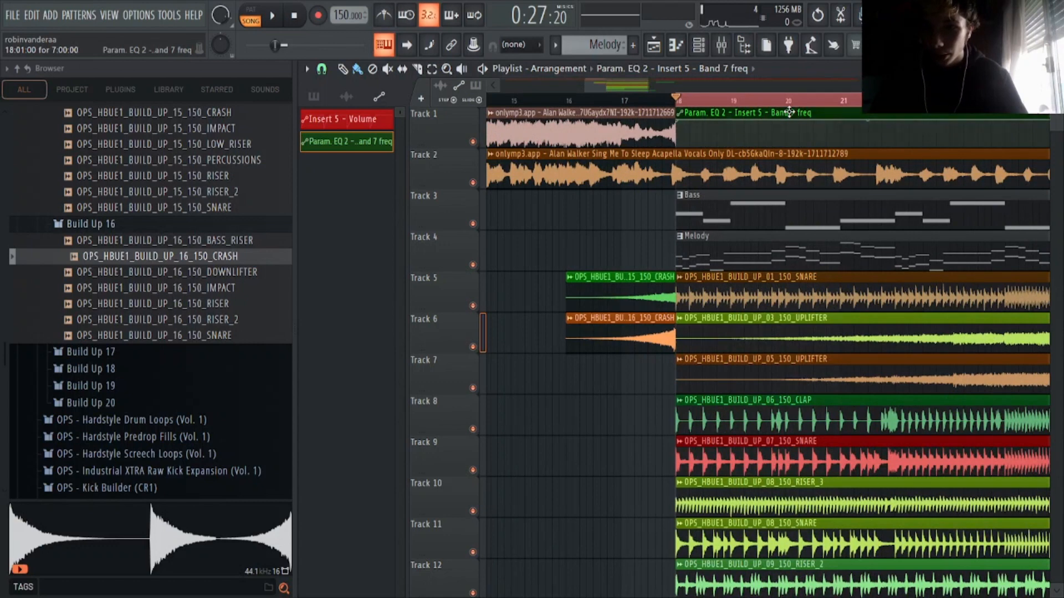
Step: Lower the Band 7 freq automation's start point to just below mid-height and bend its curve into a slow, then steep rise
double_click(789, 113)
drag(365, 248, 356, 322)
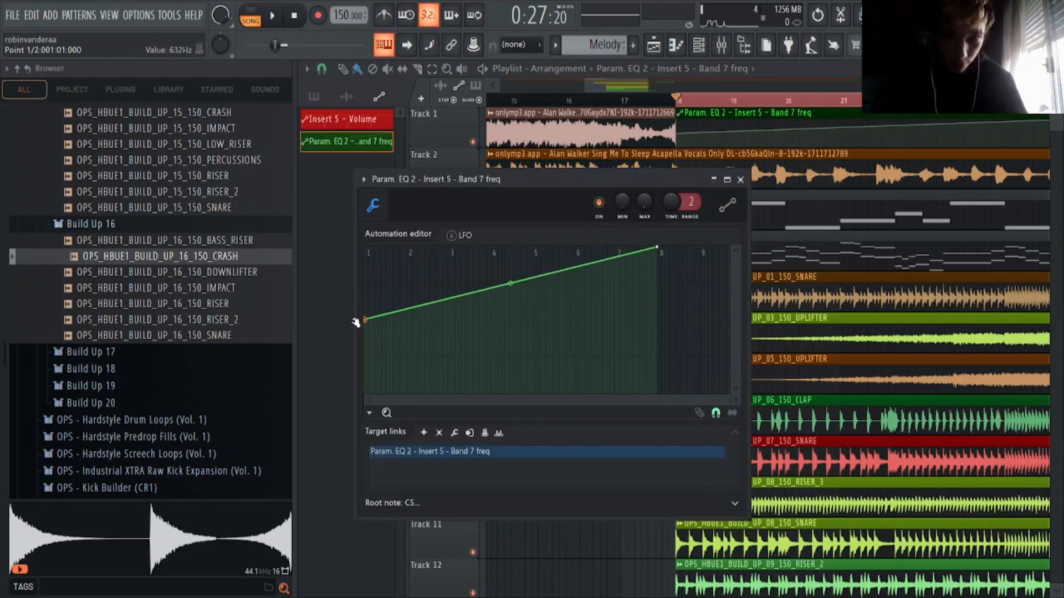
scroll(394, 300, up, 3)
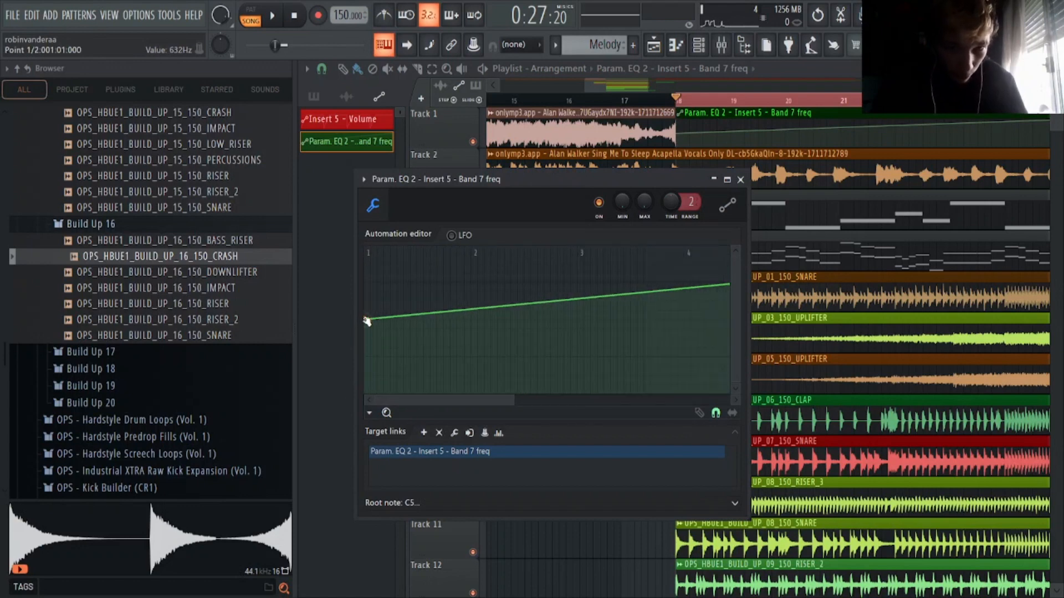
drag(366, 321, 365, 338)
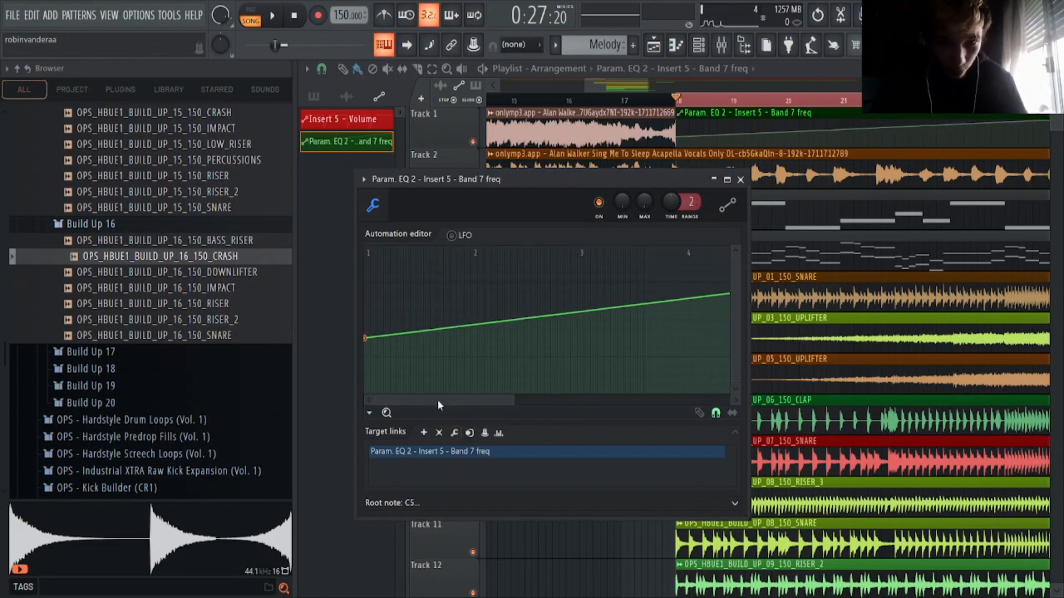
scroll(440, 405, down, 4)
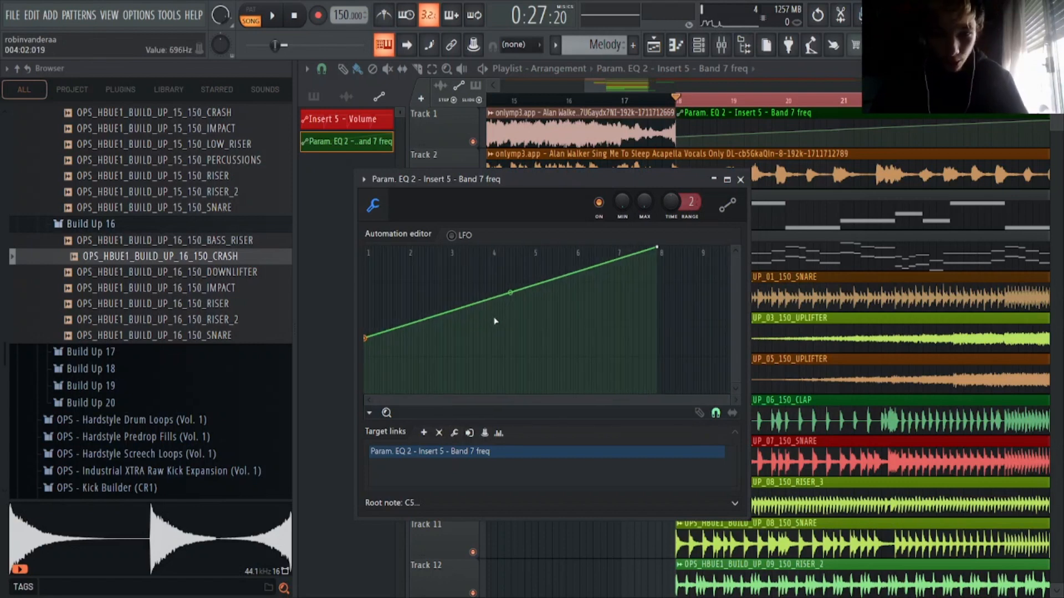
drag(511, 295, 511, 327)
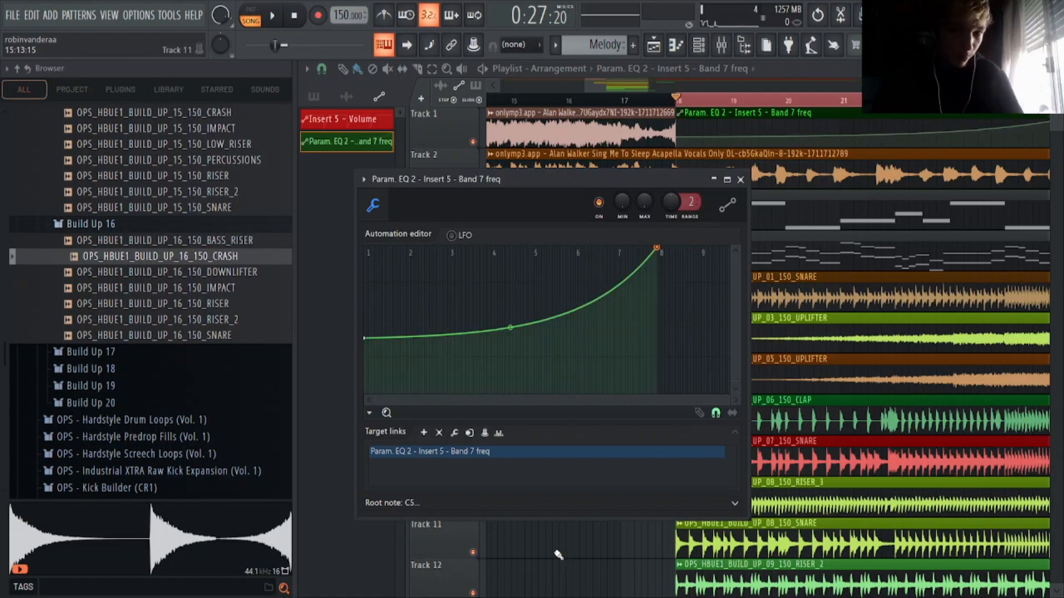
Step: Close the automation editor and audition the filter sweep from bar 16, and the transition into the drop from bar 24
click(740, 179)
scroll(614, 111, down, 3)
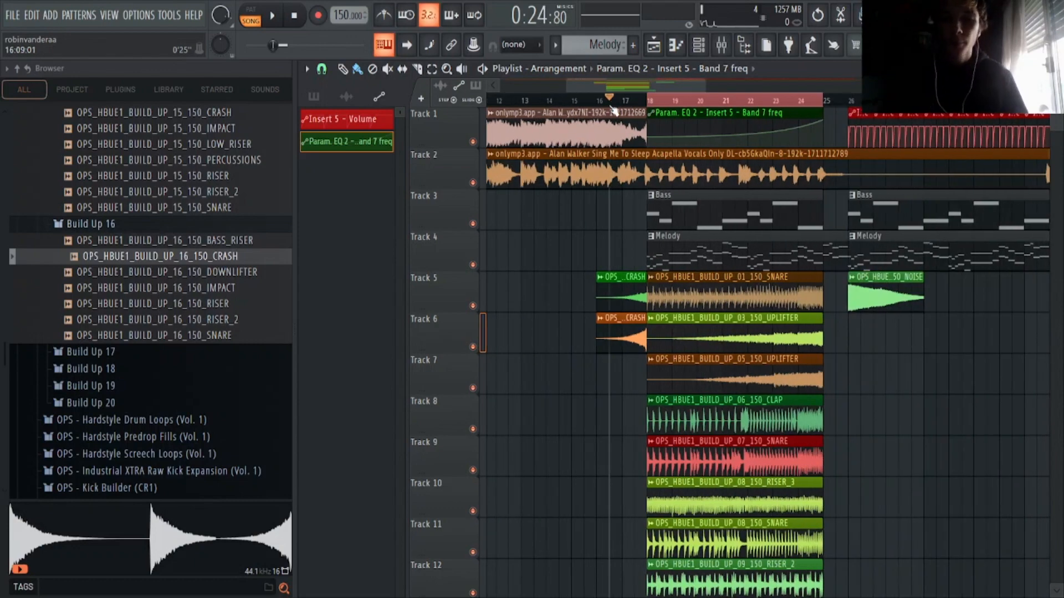
key(space)
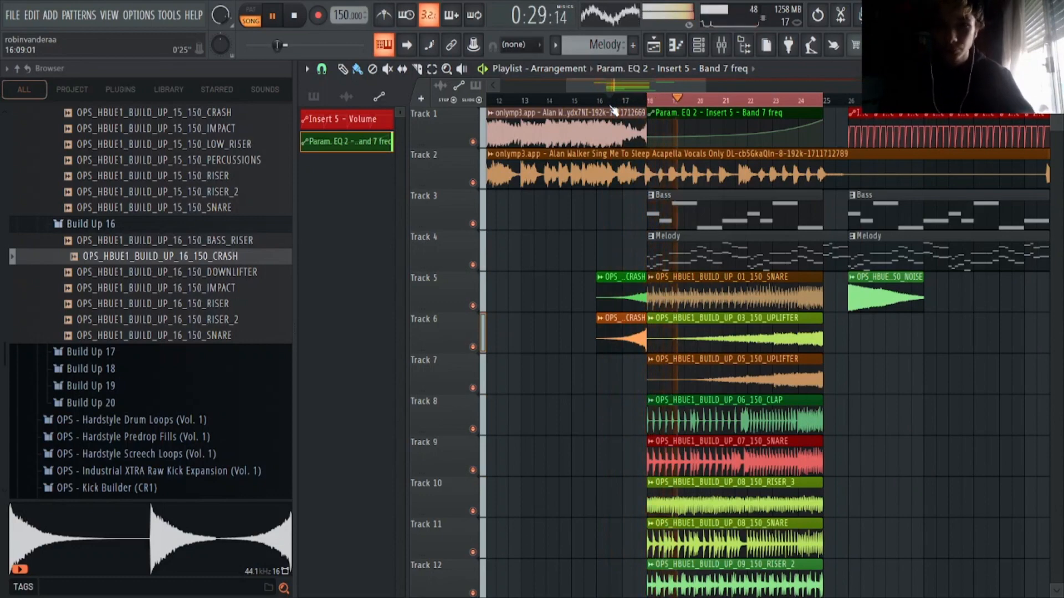
scroll(622, 84, down, 2)
drag(621, 85, 662, 92)
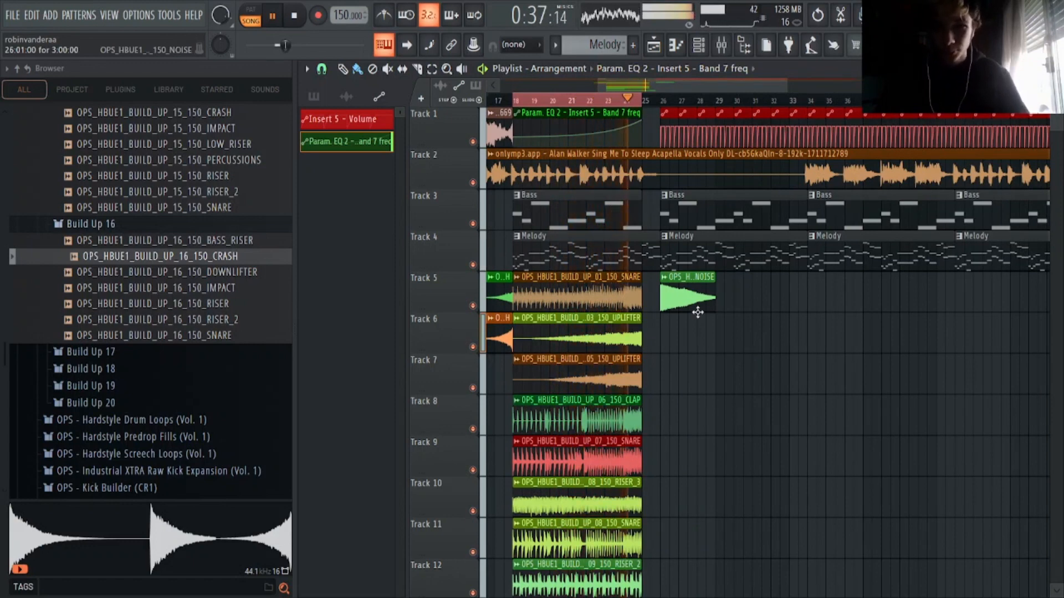
click(631, 102)
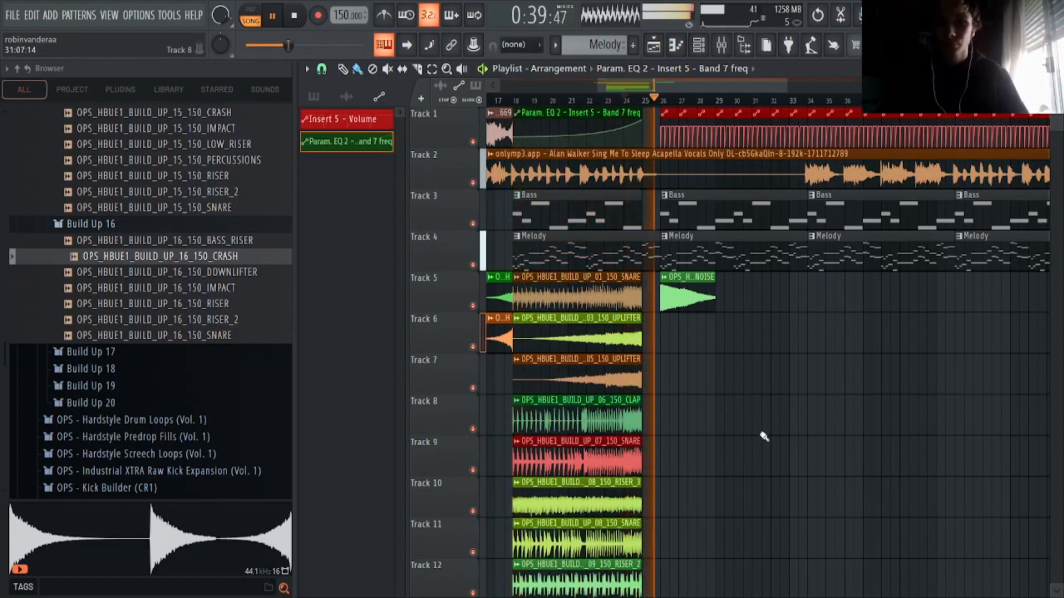
key(space)
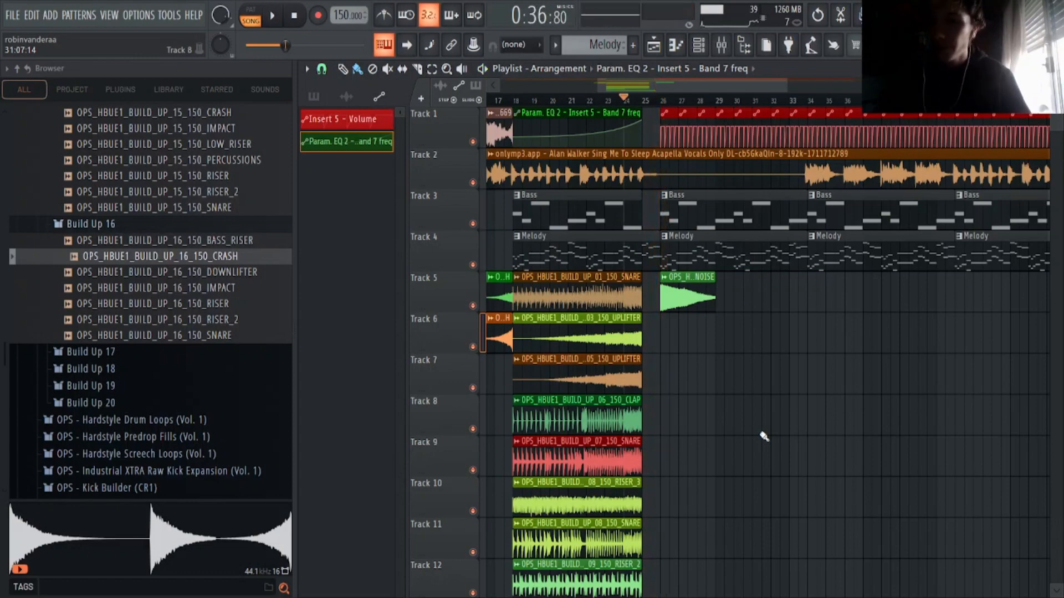
scroll(798, 440, down, 4)
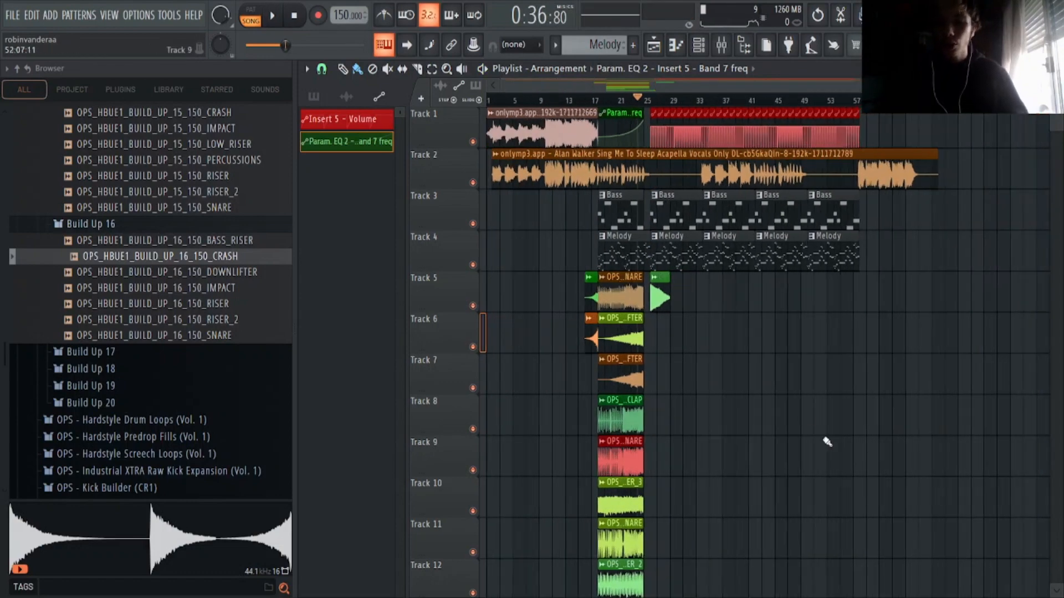
scroll(829, 391, down, 3)
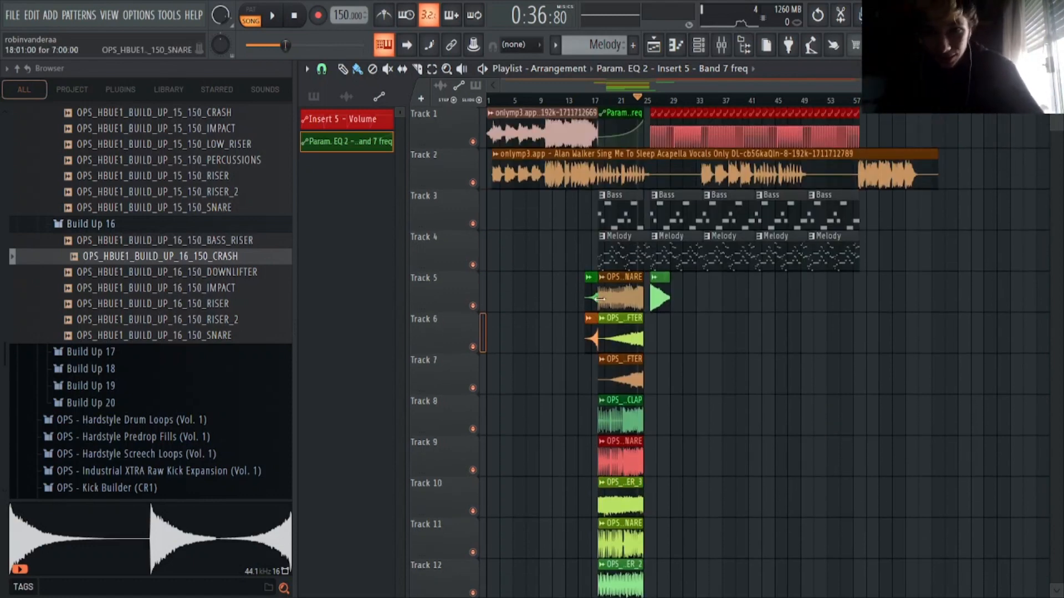
scroll(788, 450, down, 5)
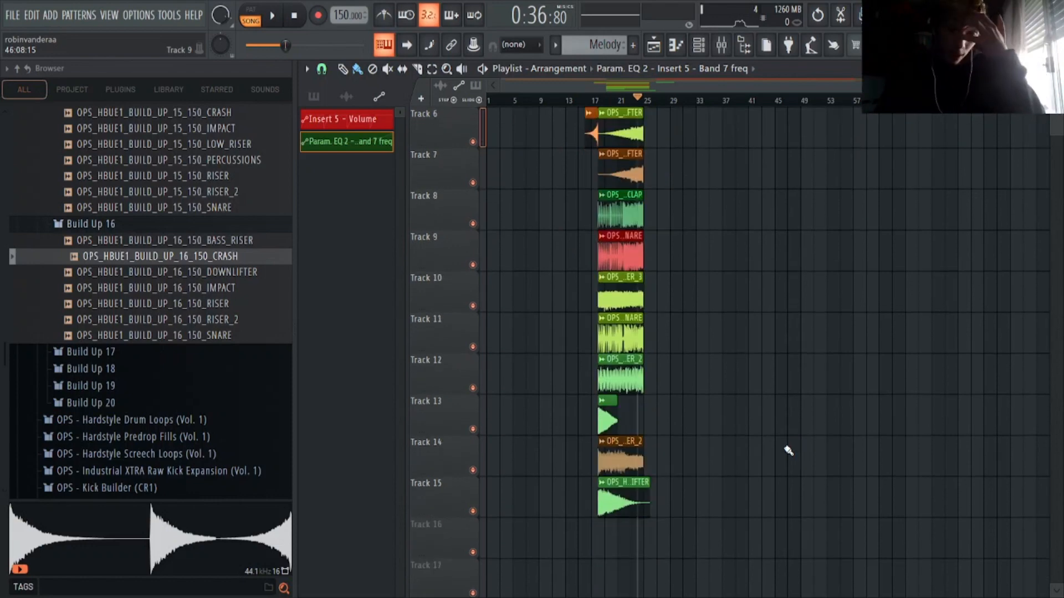
scroll(788, 450, up, 5)
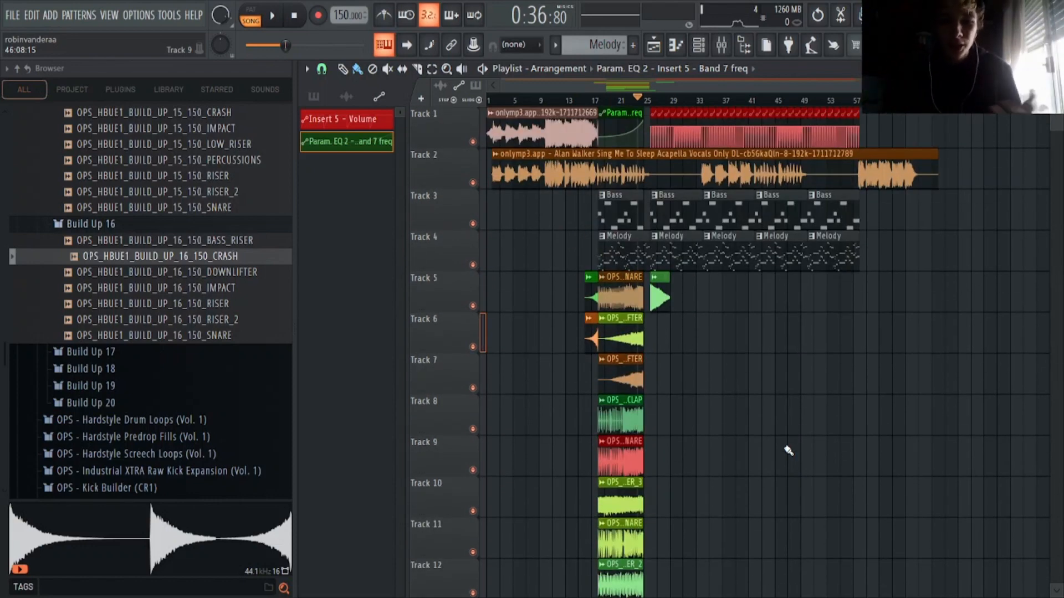
scroll(732, 409, down, 5)
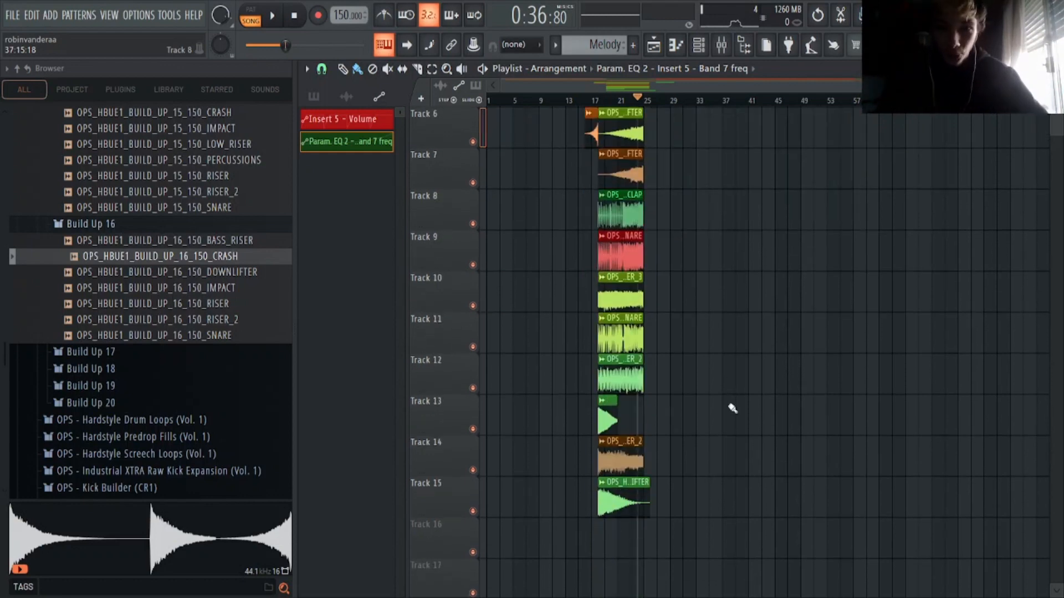
scroll(710, 247, up, 5)
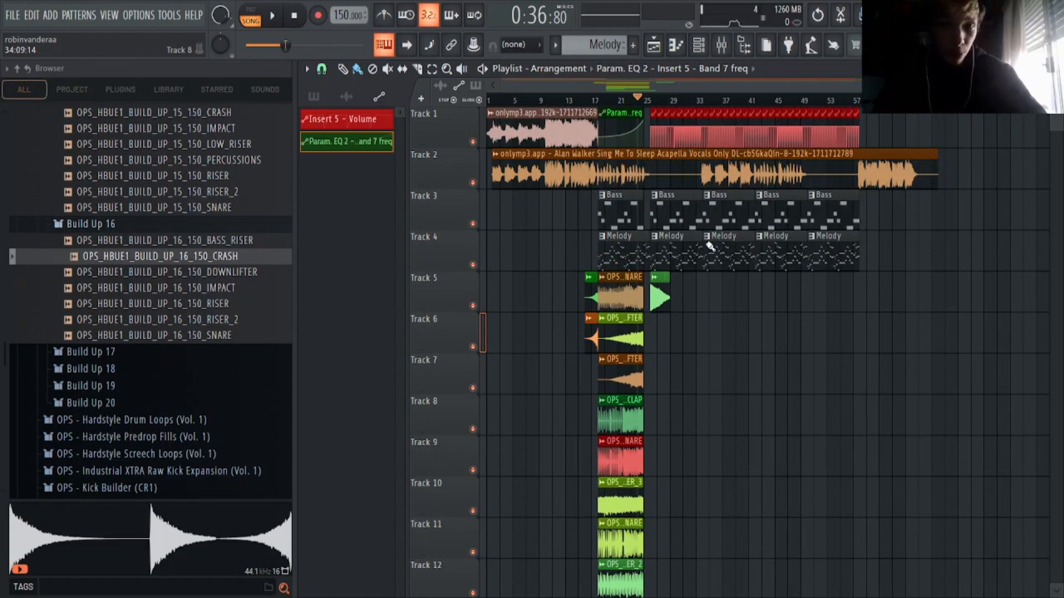
Step: Collapse the OPS - Hardstyle Buildups (Vol. 1) folder and the OPS - The Ultimate Harder-Style Production Bundle in the sample browser
scroll(111, 310, up, 15)
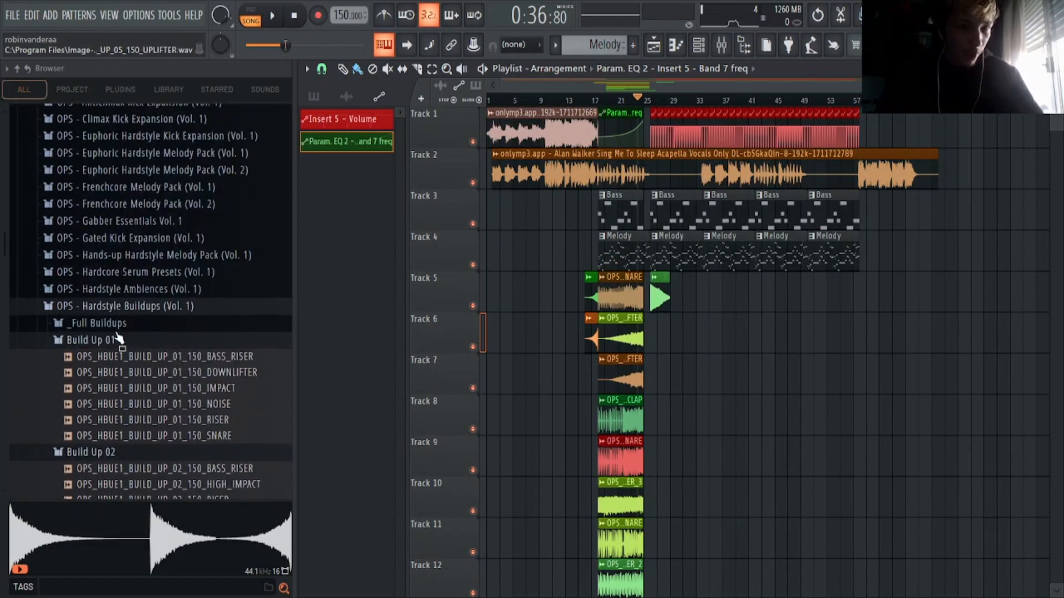
scroll(120, 339, up, 1)
click(119, 344)
scroll(200, 374, up, 8)
scroll(128, 385, down, 5)
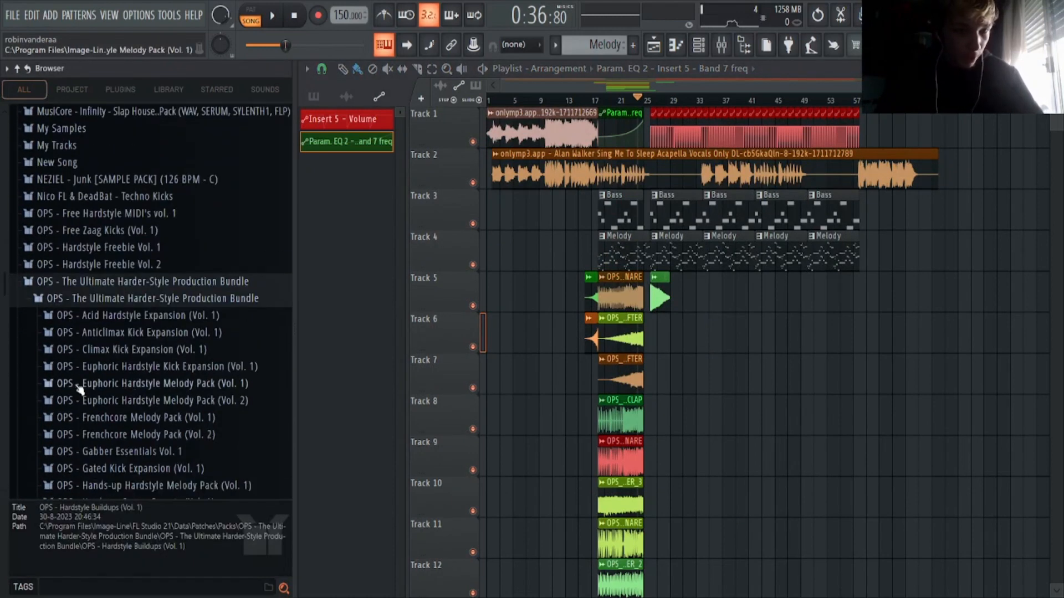
click(53, 281)
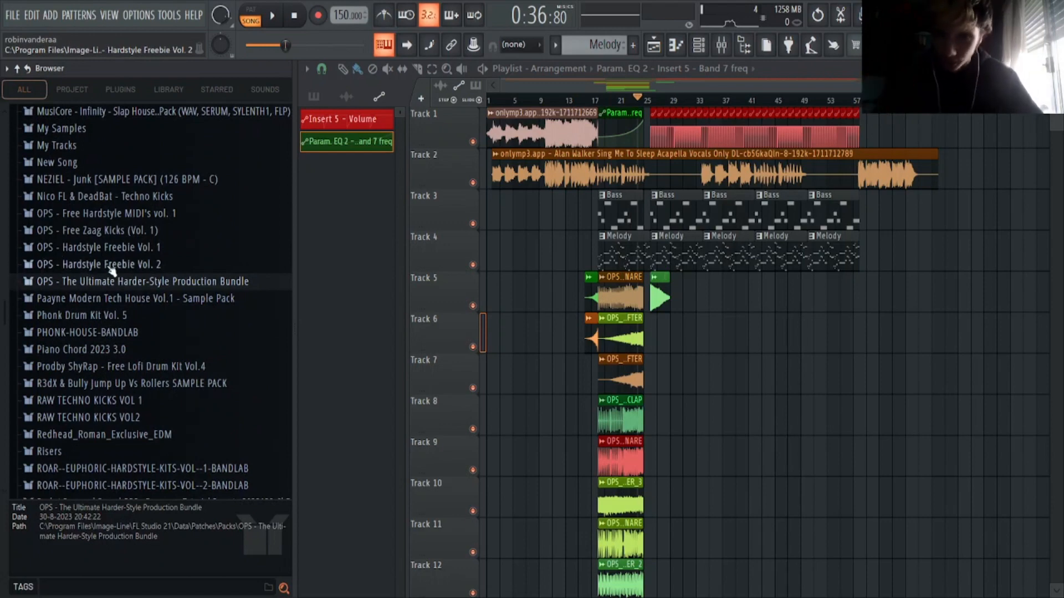
Step: Browse the OPS - Hardstyle Freebie Vol. 2 and Vol. 1 packs and expand the Kicks folder of Vol. 1
click(112, 266)
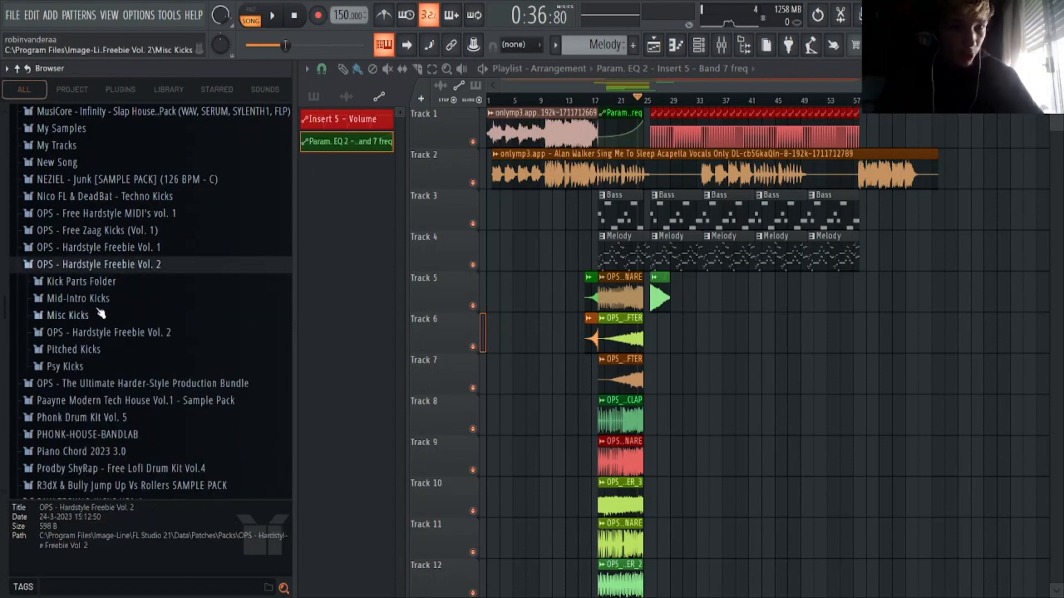
click(108, 248)
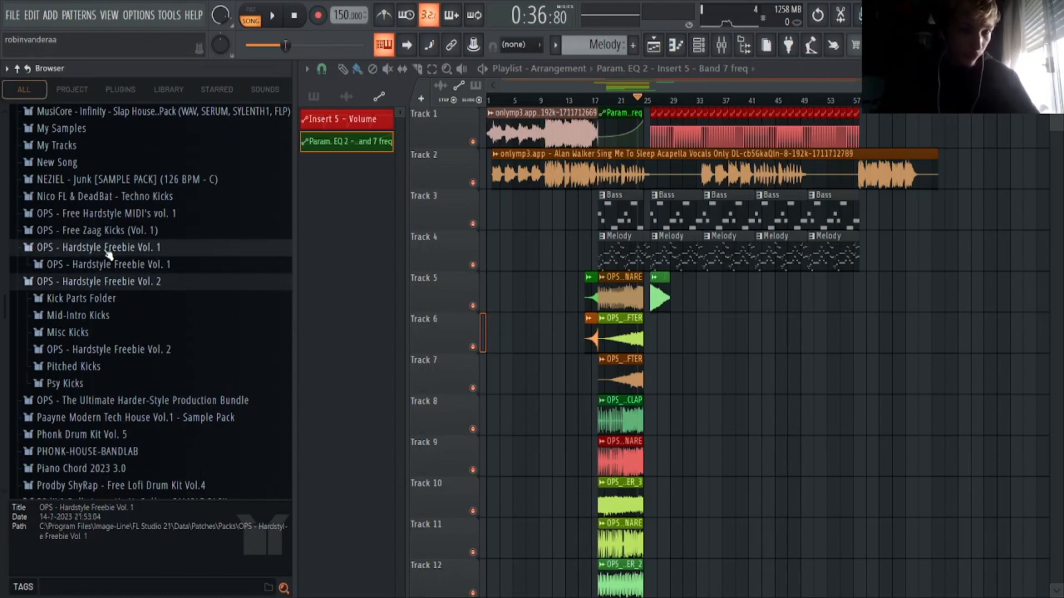
click(111, 265)
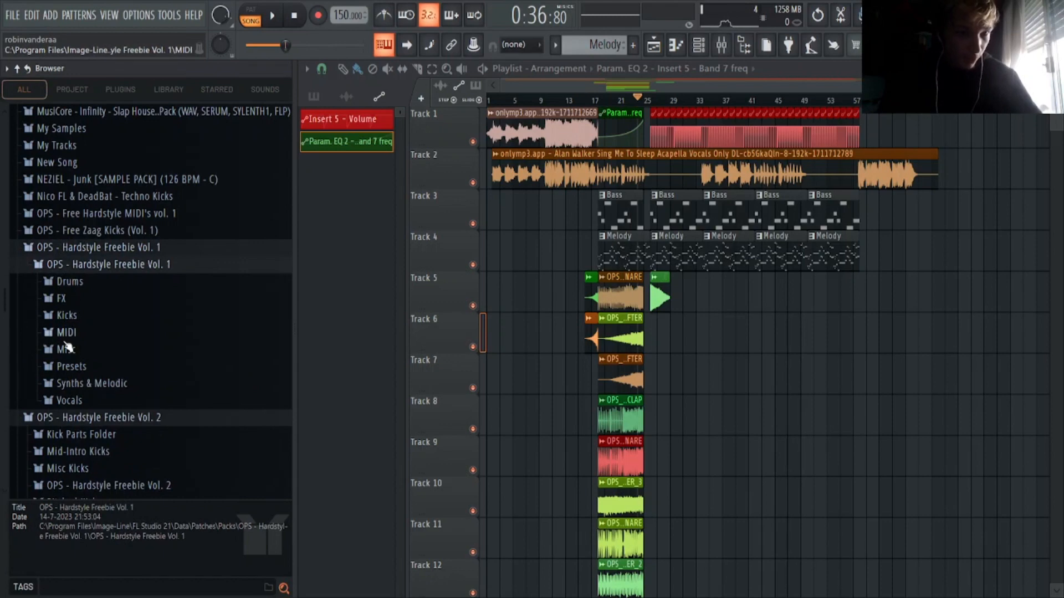
scroll(95, 332, down, 4)
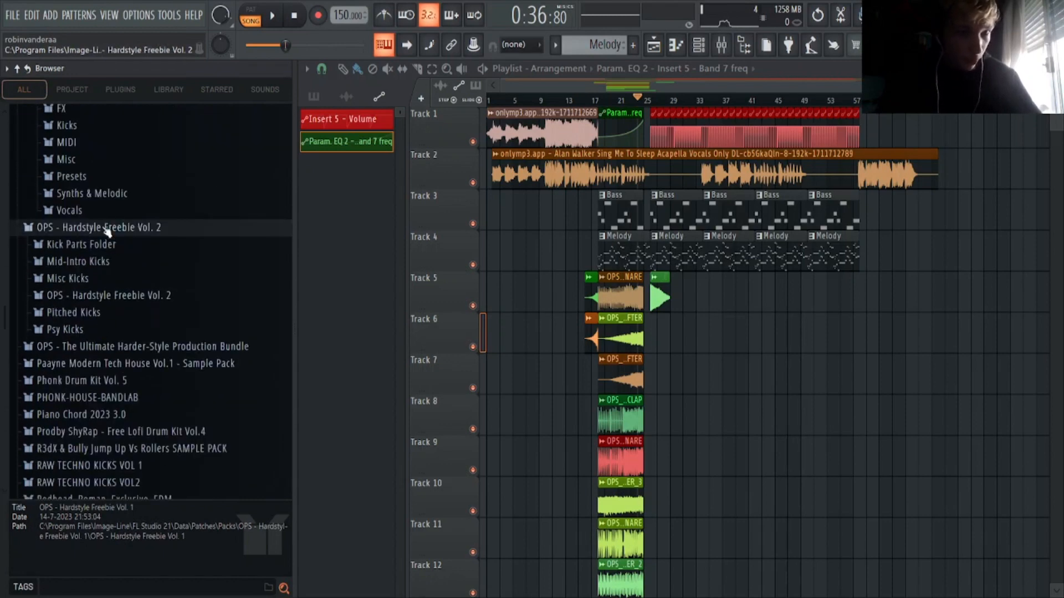
click(67, 125)
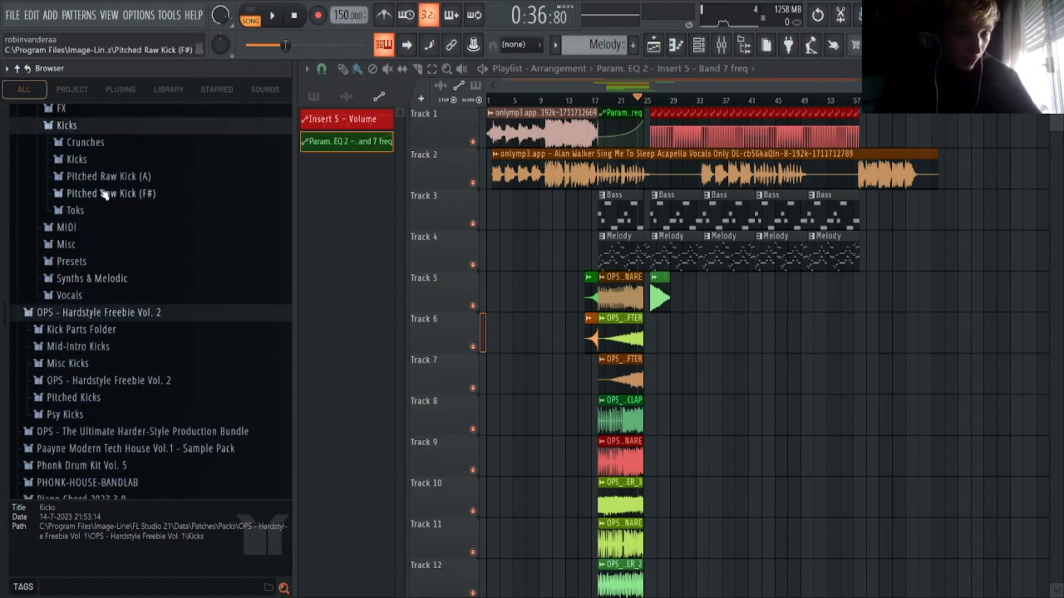
Step: Collapse the Vol. 1 Kicks folder and open Pitched Kicks and its Kick 10 folder in OPS - Hardstyle Freebie Vol. 2
click(76, 127)
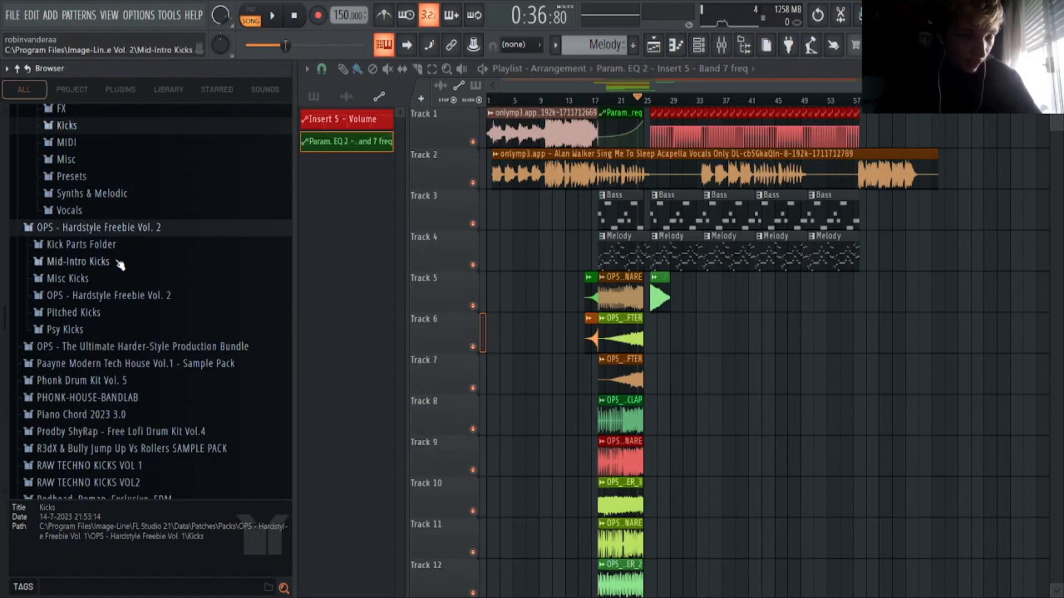
click(83, 311)
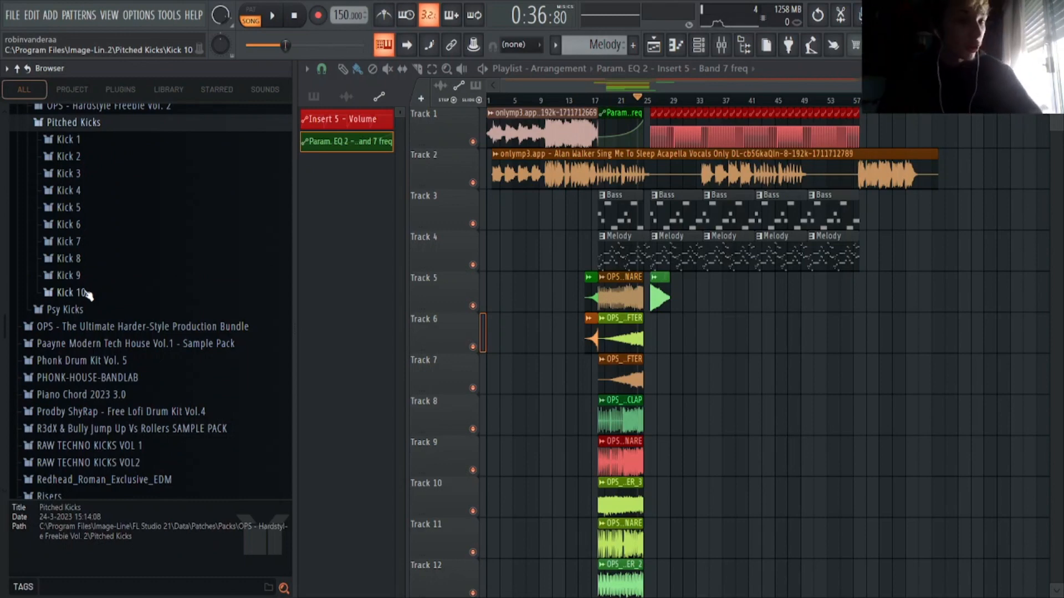
scroll(122, 277, up, 6)
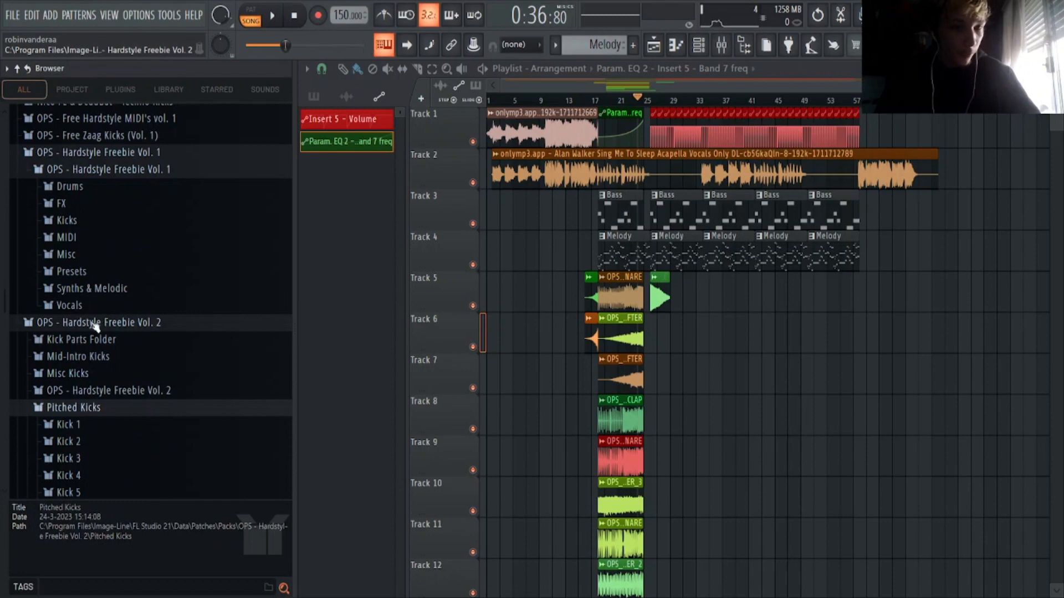
scroll(95, 327, down, 8)
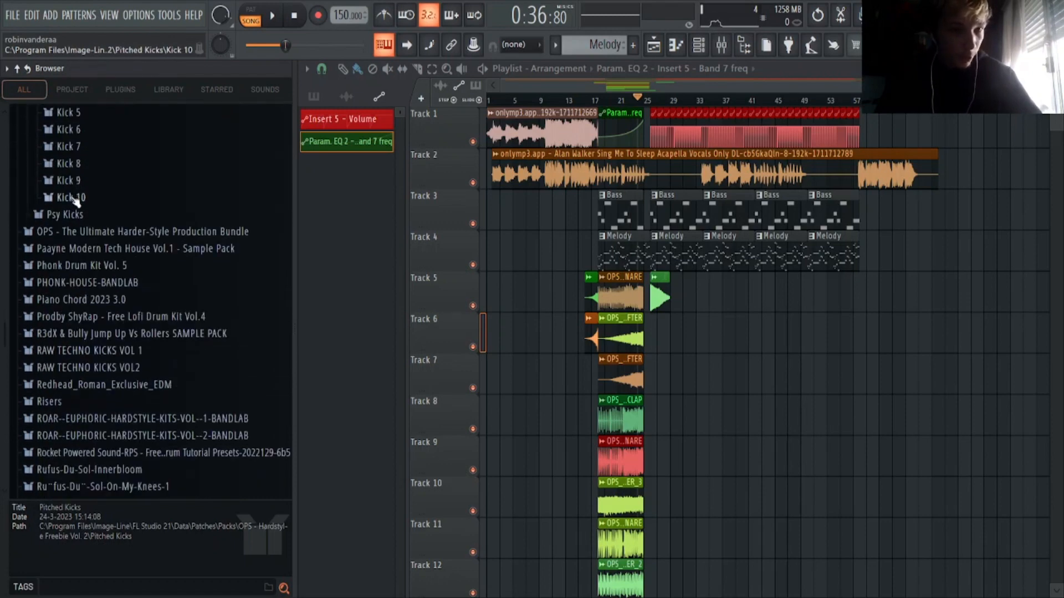
scroll(100, 221, up, 6)
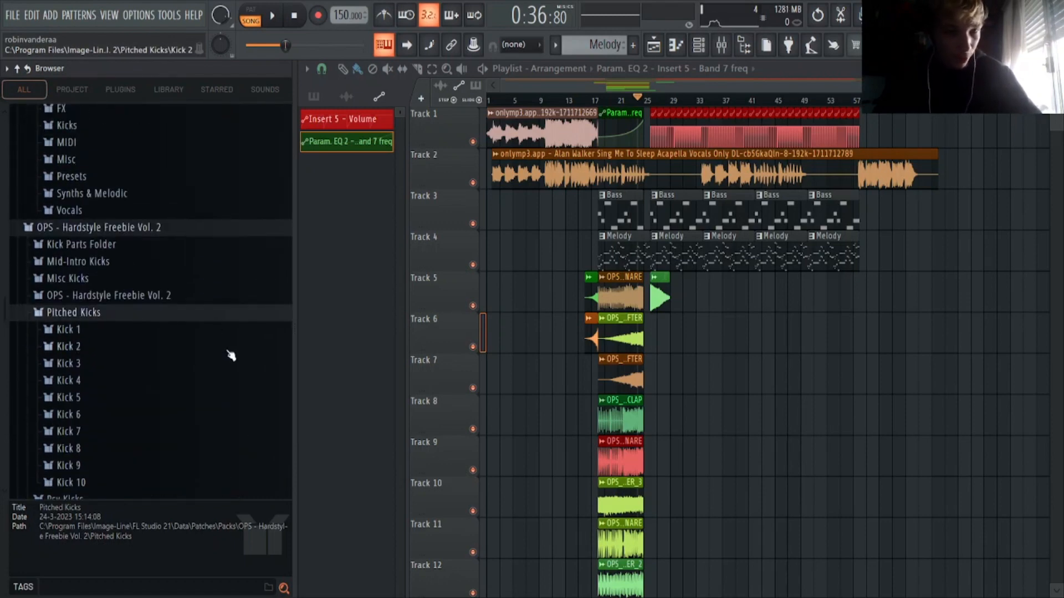
scroll(97, 217, down, 2)
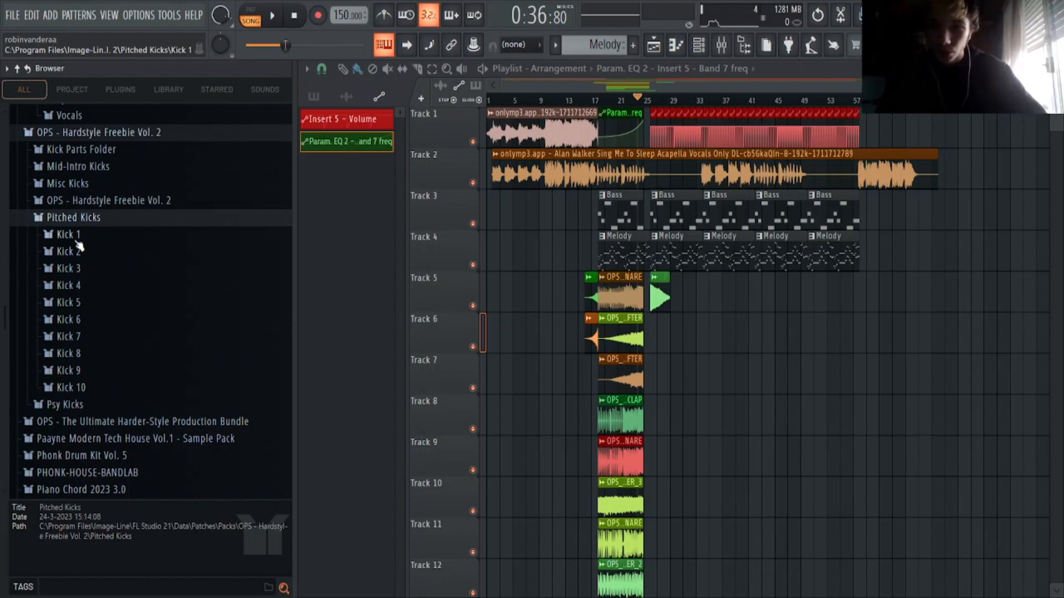
click(91, 389)
scroll(165, 283, down, 2)
scroll(133, 353, up, 3)
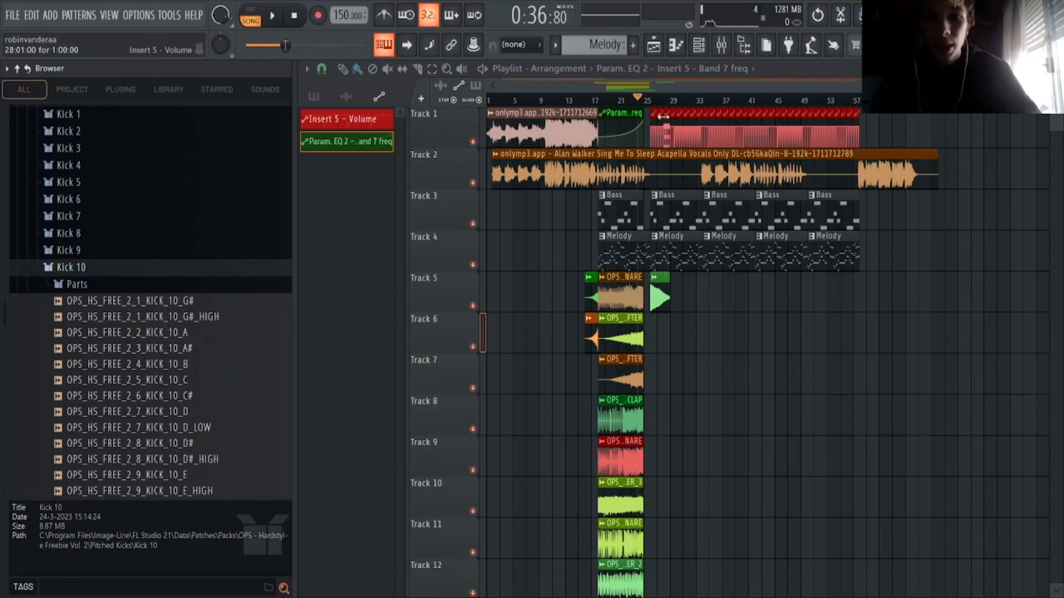
Step: Check the bass notes of the Bass pattern at bar 26 against the keys of the Kick 10 samples, and close the piano roll
scroll(664, 116, up, 6)
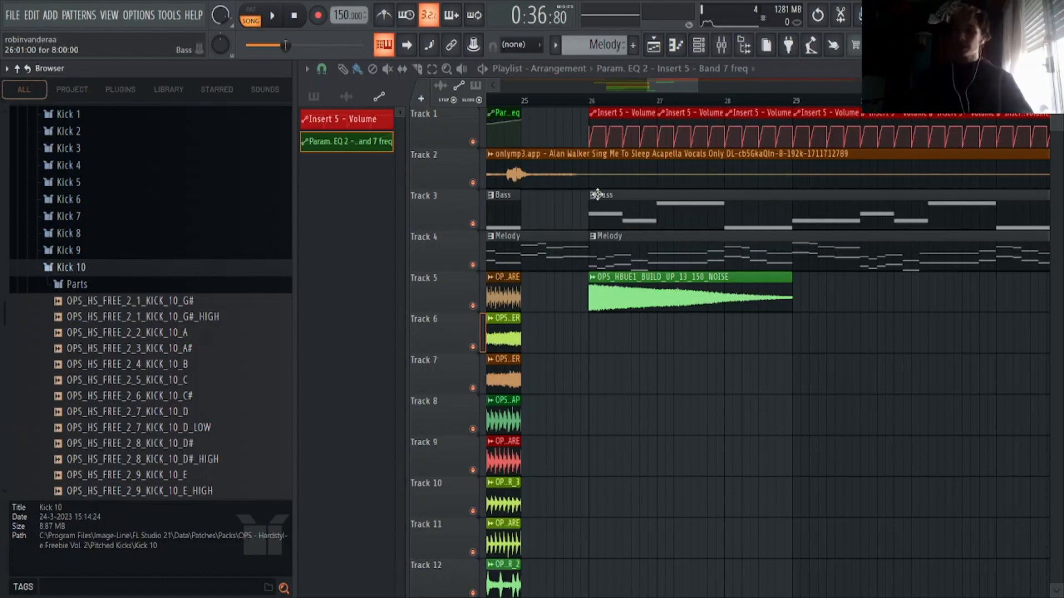
double_click(624, 214)
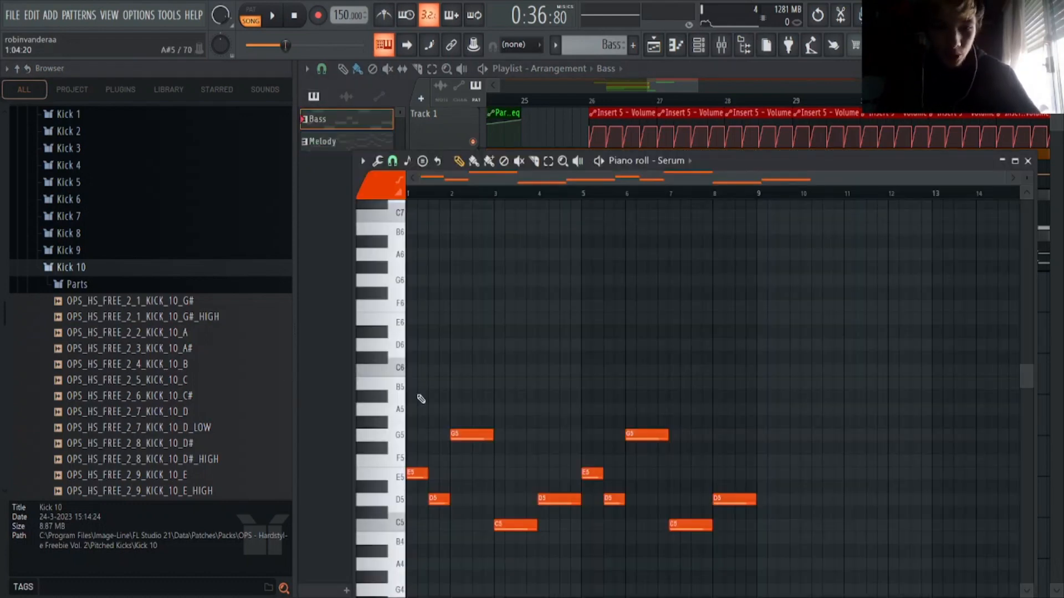
scroll(491, 175, up, 2)
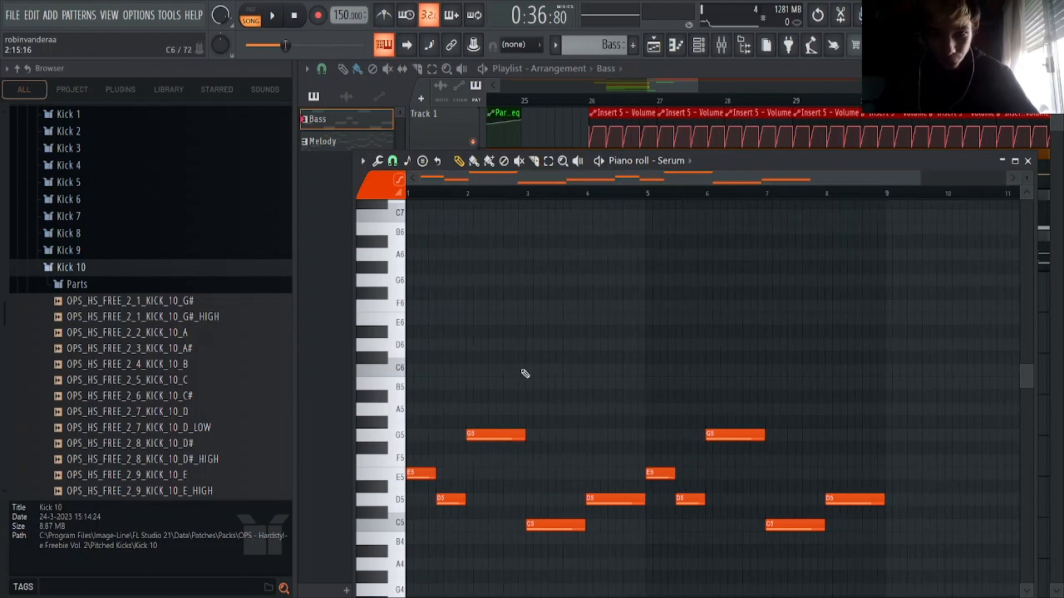
scroll(992, 387, down, 1)
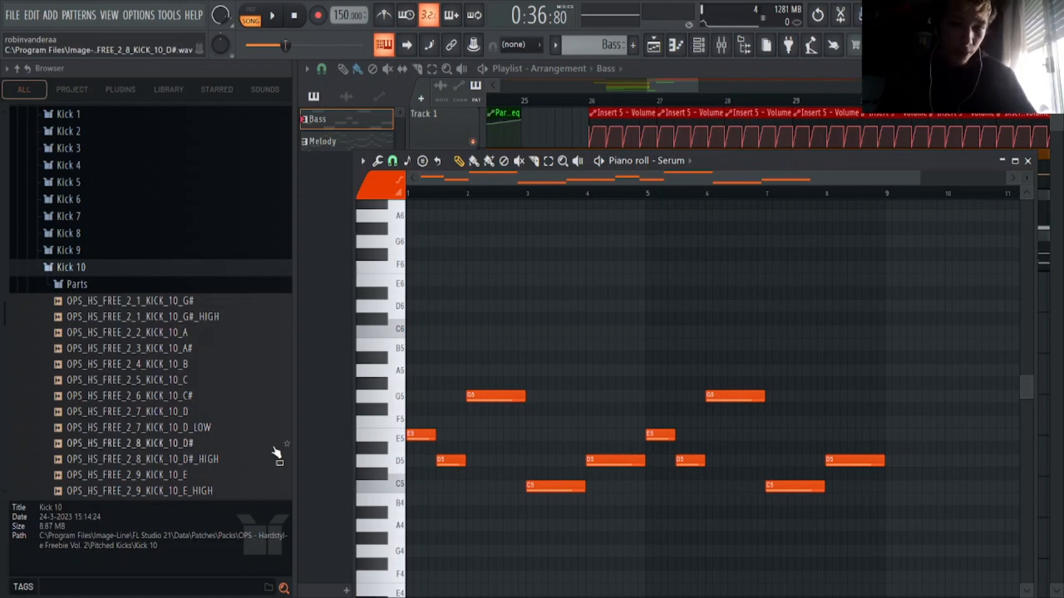
scroll(161, 378, down, 5)
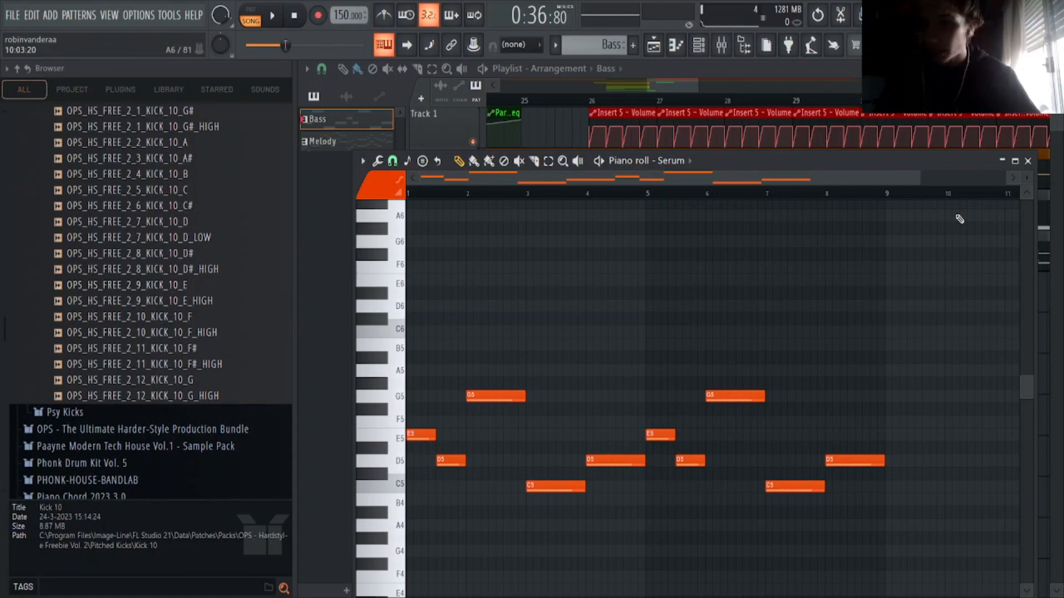
click(1025, 164)
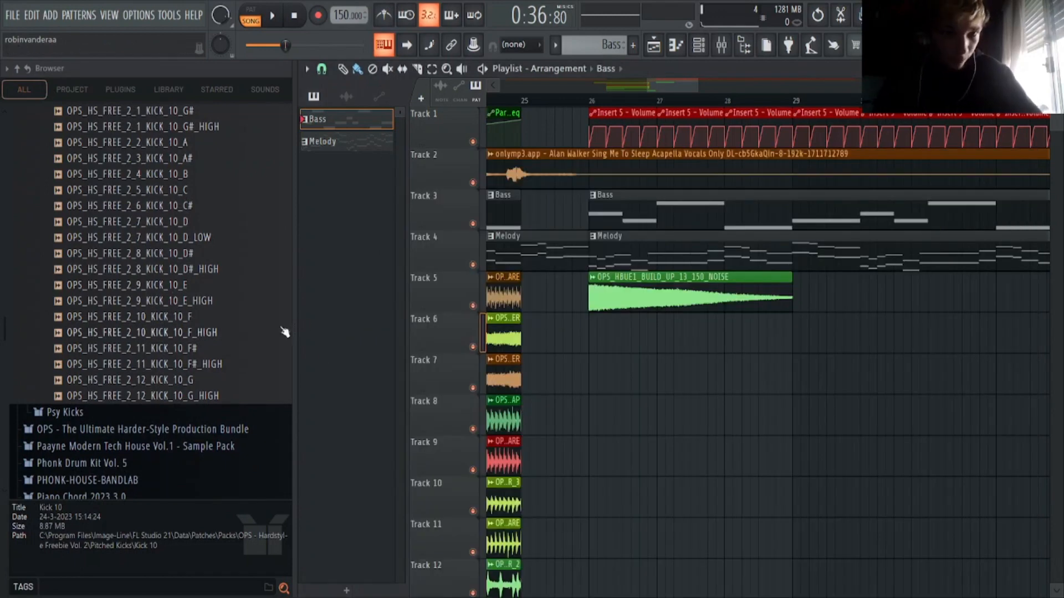
Step: Audition the Kick 10 E and E_HIGH samples and place OPS_HS_FREE_2_9_KICK_10_E on Track 6 at bar 26
click(180, 290)
click(181, 303)
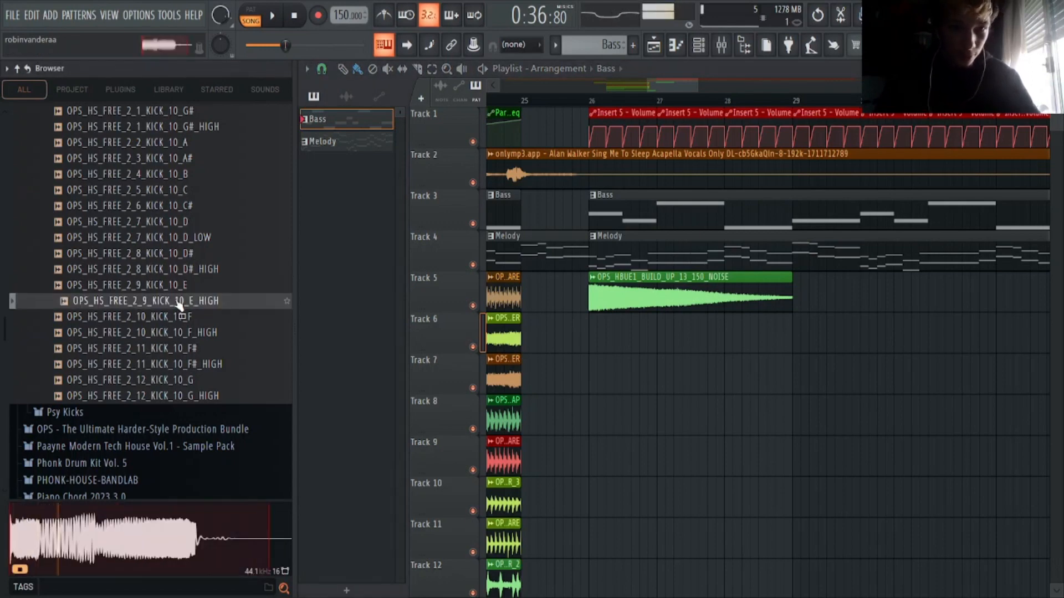
click(181, 285)
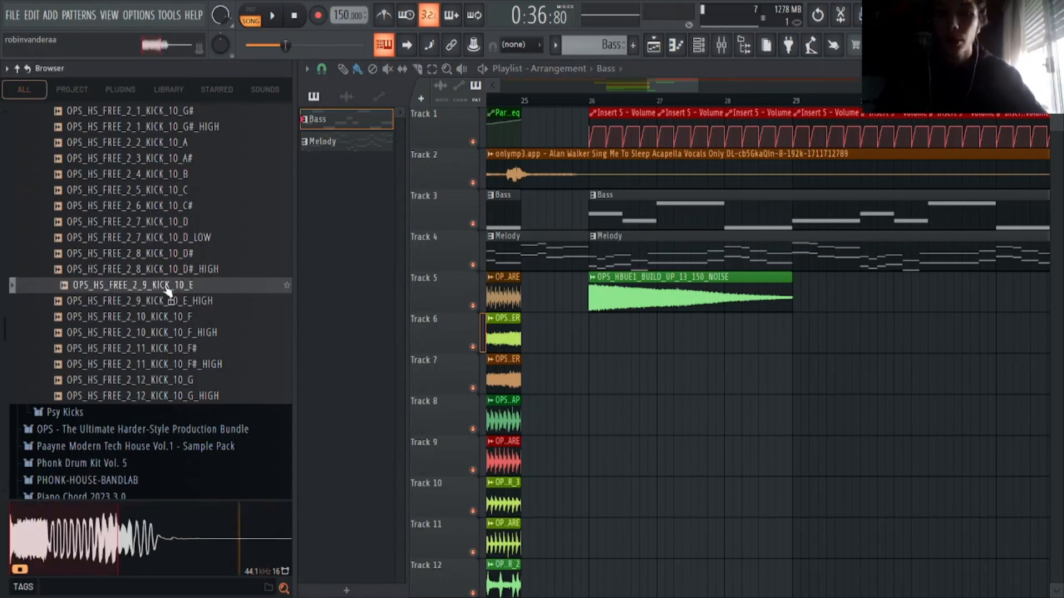
drag(181, 285, 590, 333)
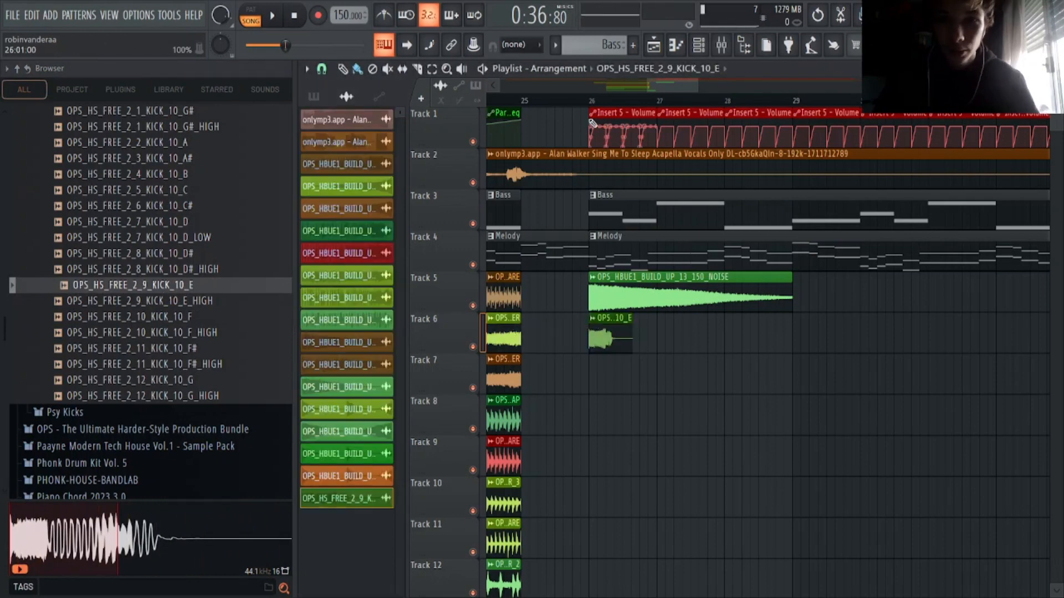
Step: Trim the end of the E kick clip on Track 6 to a length of one beat
scroll(593, 104, up, 3)
scroll(592, 106, up, 3)
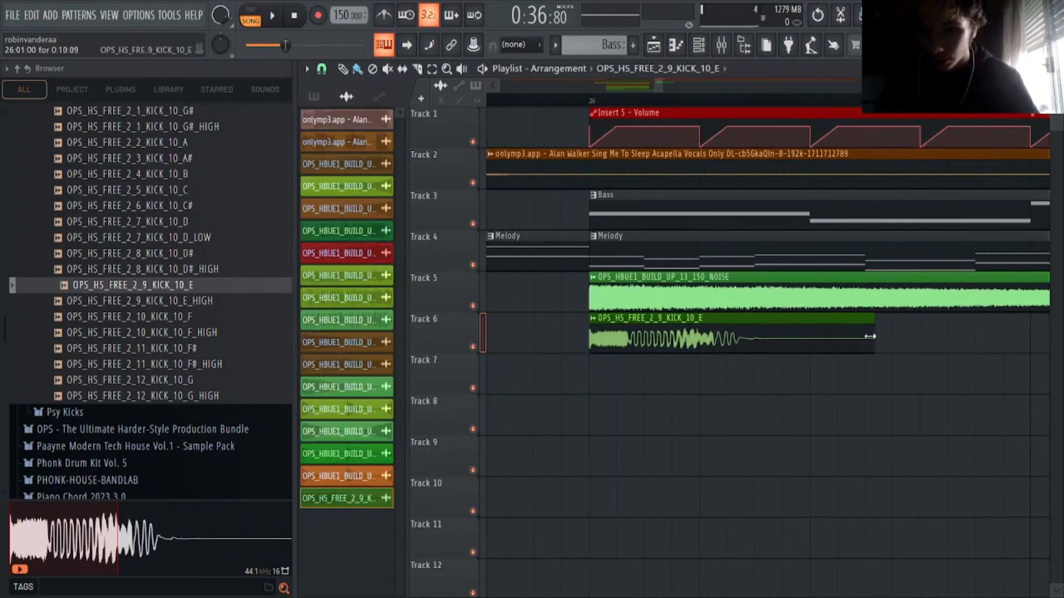
drag(873, 332, 773, 335)
scroll(695, 104, up, 3)
scroll(696, 104, up, 1)
scroll(735, 253, down, 6)
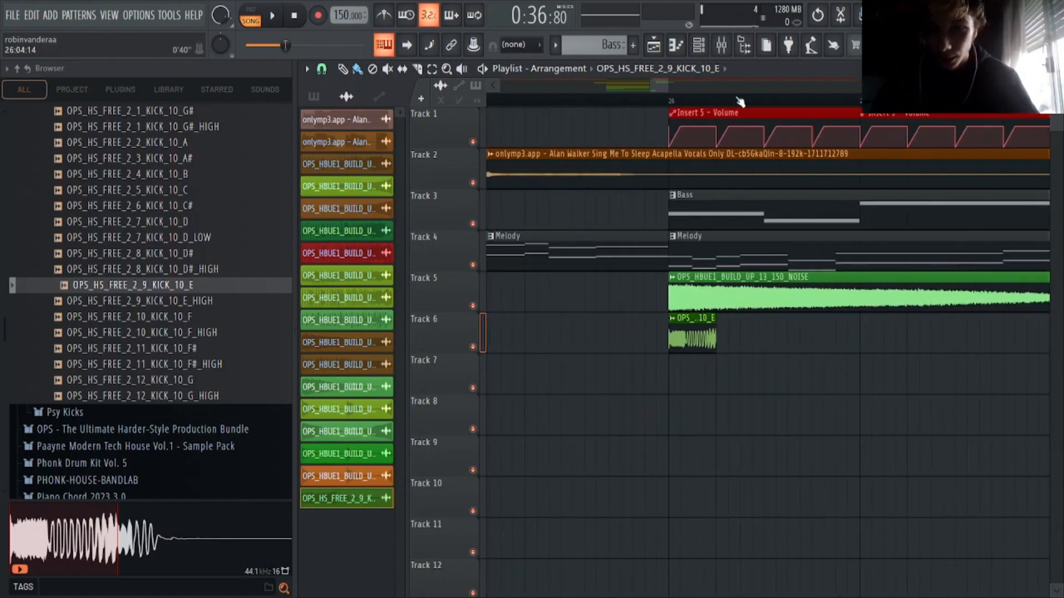
Step: Open the E kick clip's settings, choose its time-stretching mode and close the settings window
double_click(718, 337)
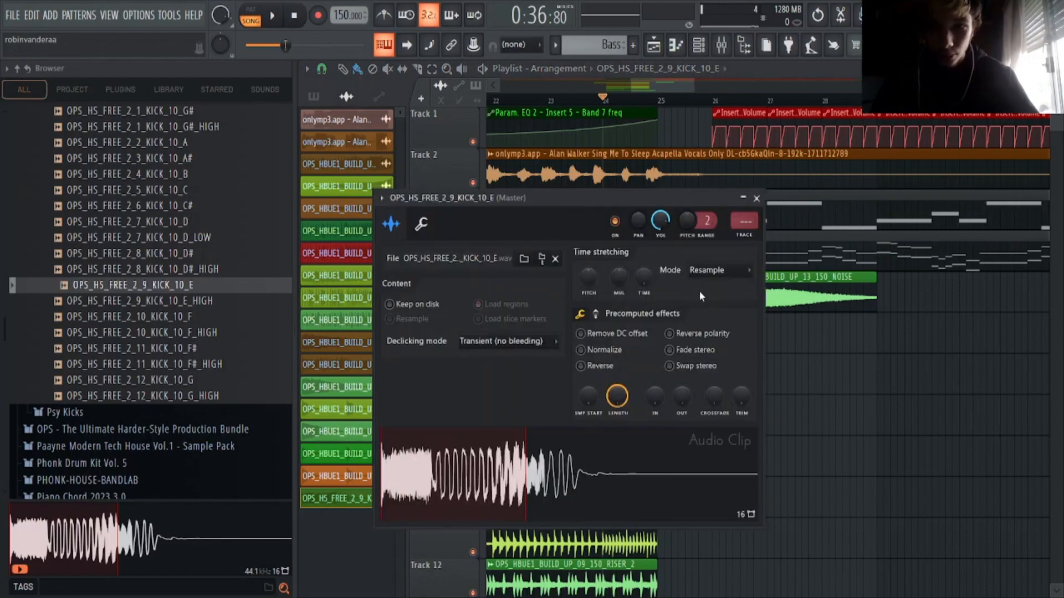
click(708, 275)
click(710, 313)
key(Escape)
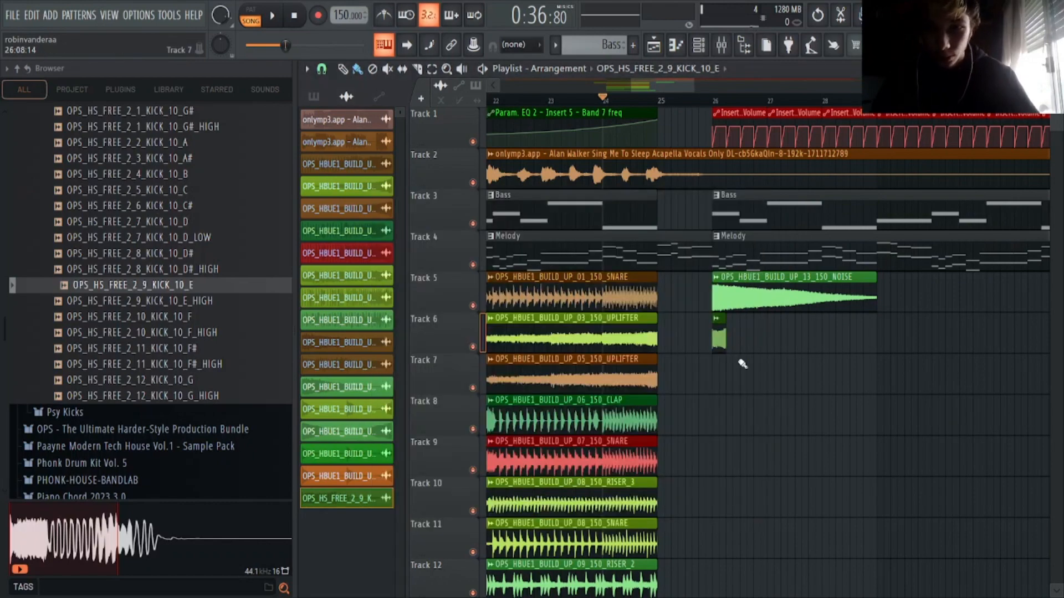
Step: Repeat the E kick on Track 6 after the first one, keeping only the copy on beat 2 of bar 26
drag(734, 331, 763, 332)
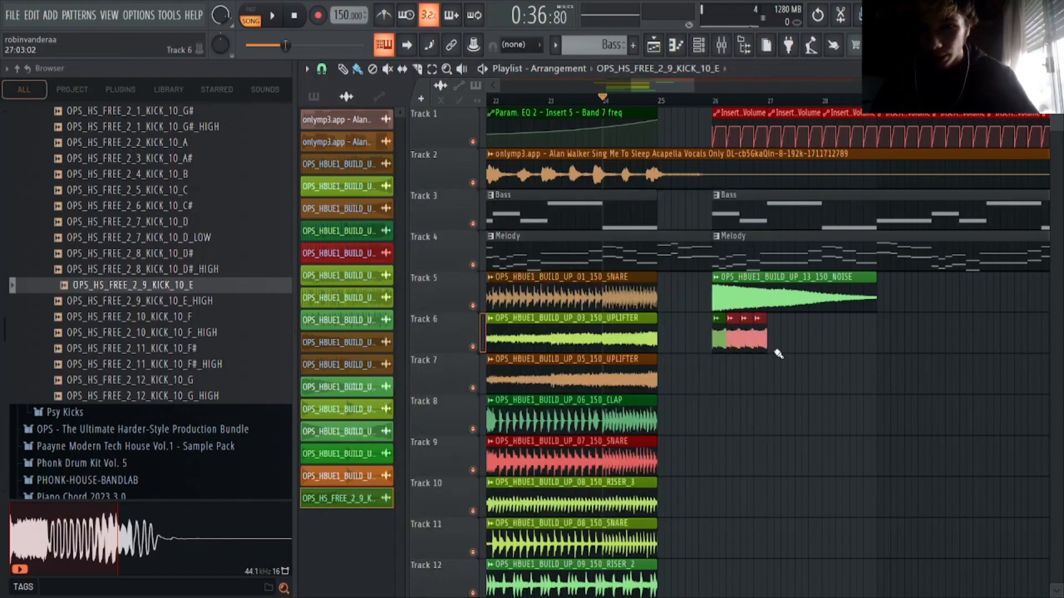
right_click(759, 335)
right_click(747, 334)
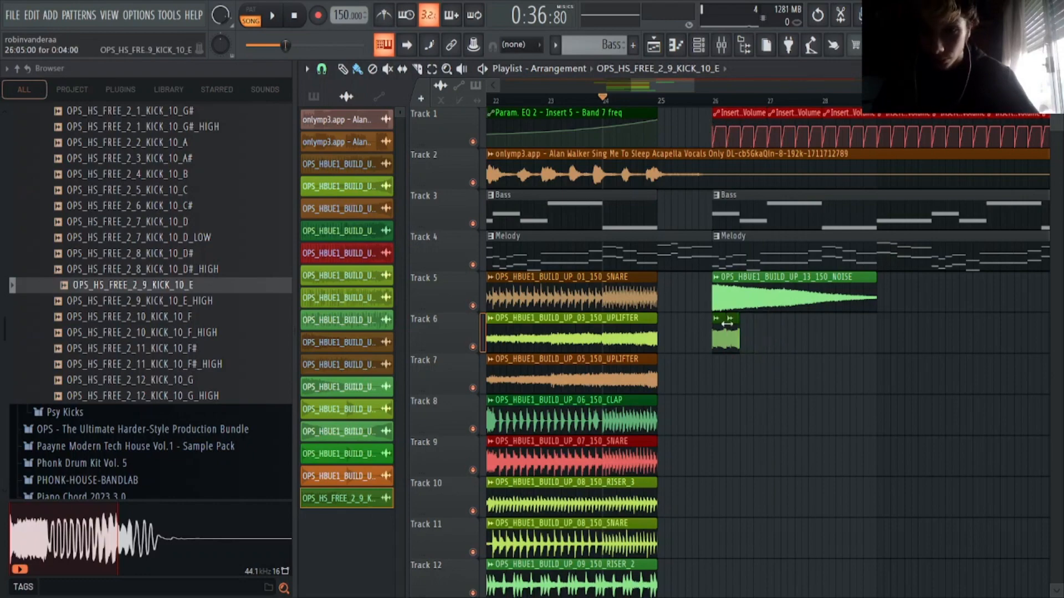
scroll(737, 104, up, 4)
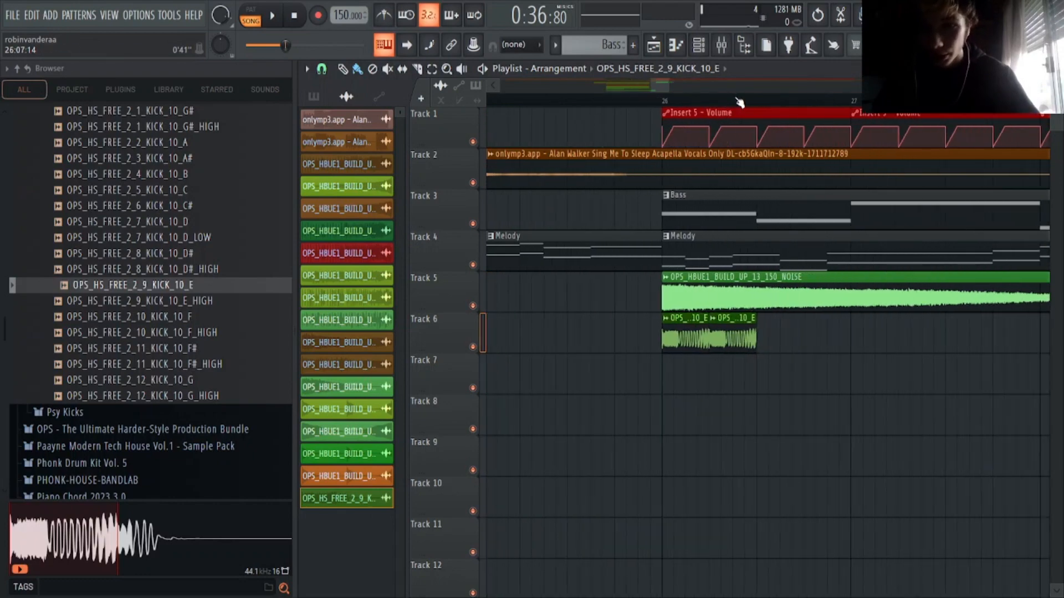
Step: Reopen the Bass pattern's piano roll and move its window below the playlist tracks as a note reference
double_click(761, 208)
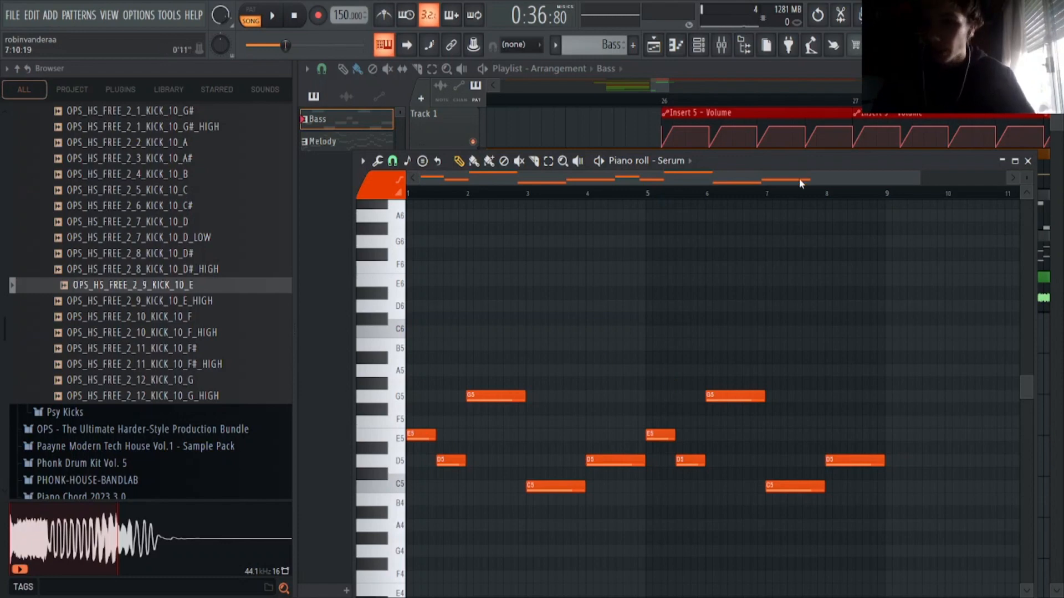
drag(793, 161, 846, 500)
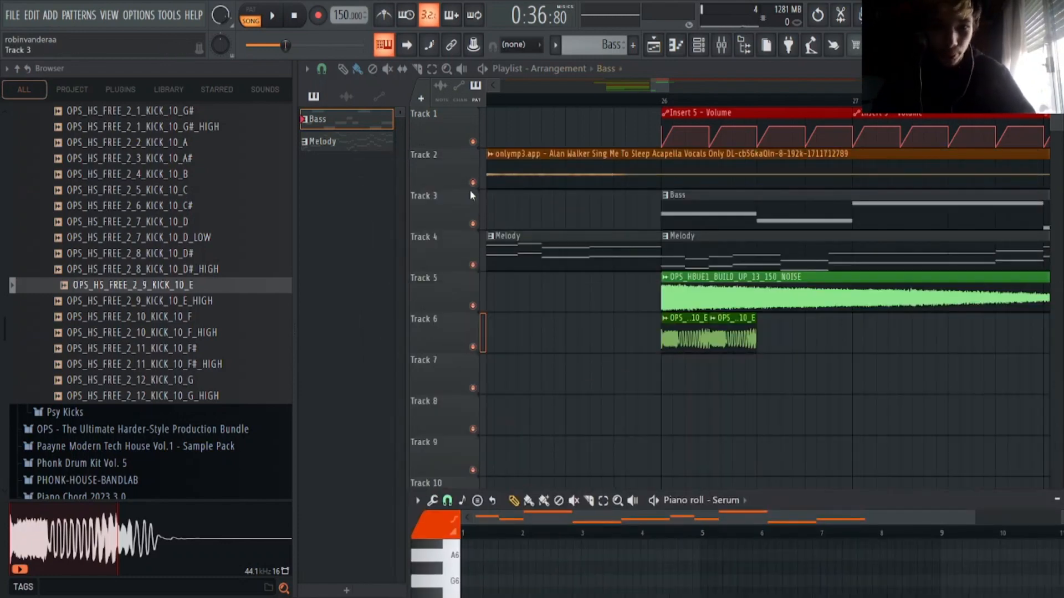
scroll(713, 364, down, 4)
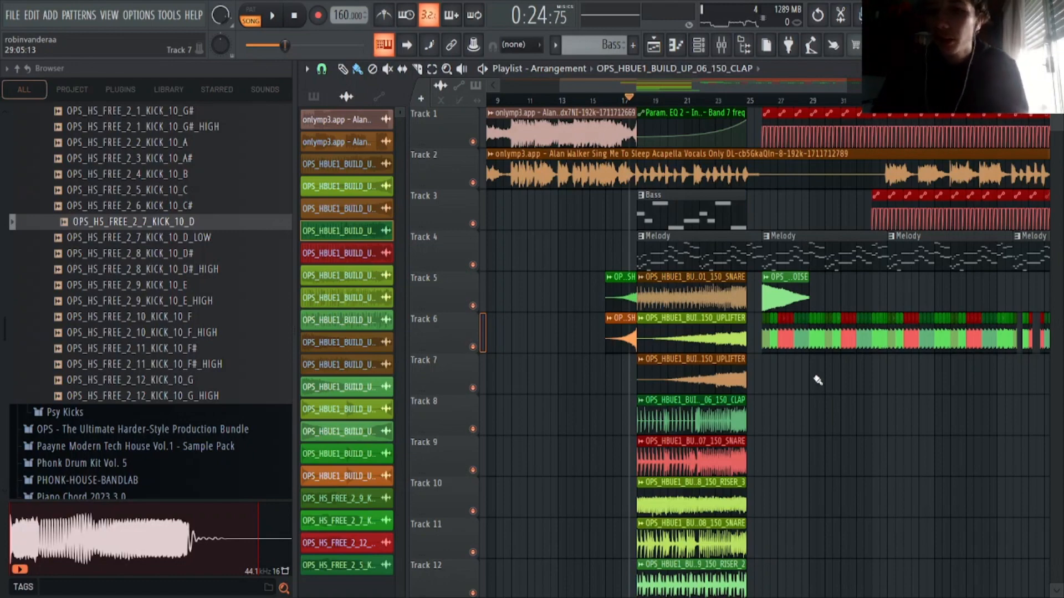
Step: Examine how the pitched kicks on Track 6 follow the melody from bar 26, and the kick fill in bar 33
scroll(758, 88, down, 4)
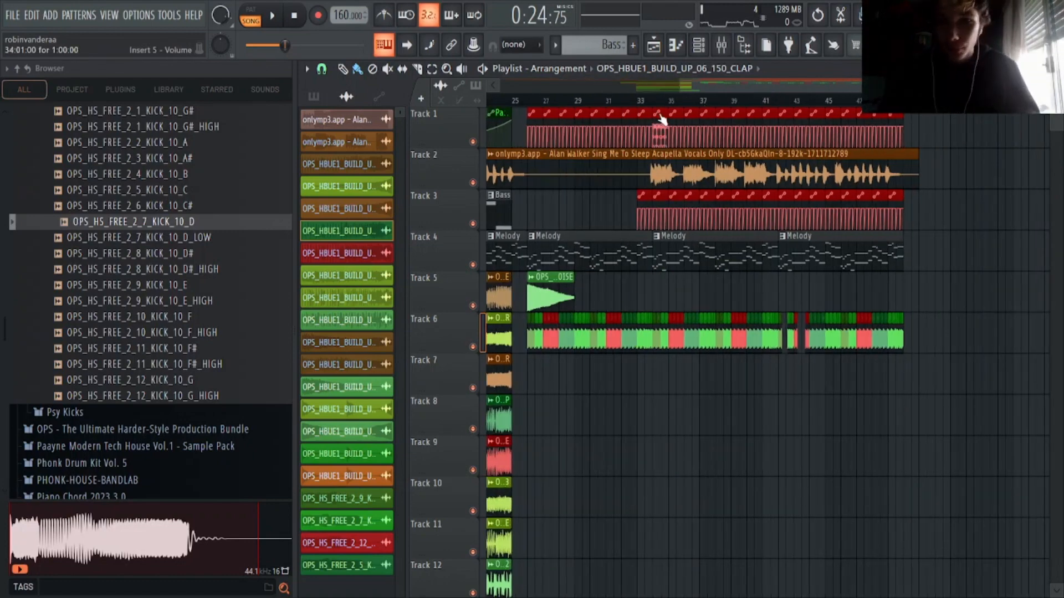
scroll(657, 105, up, 1)
scroll(656, 102, up, 8)
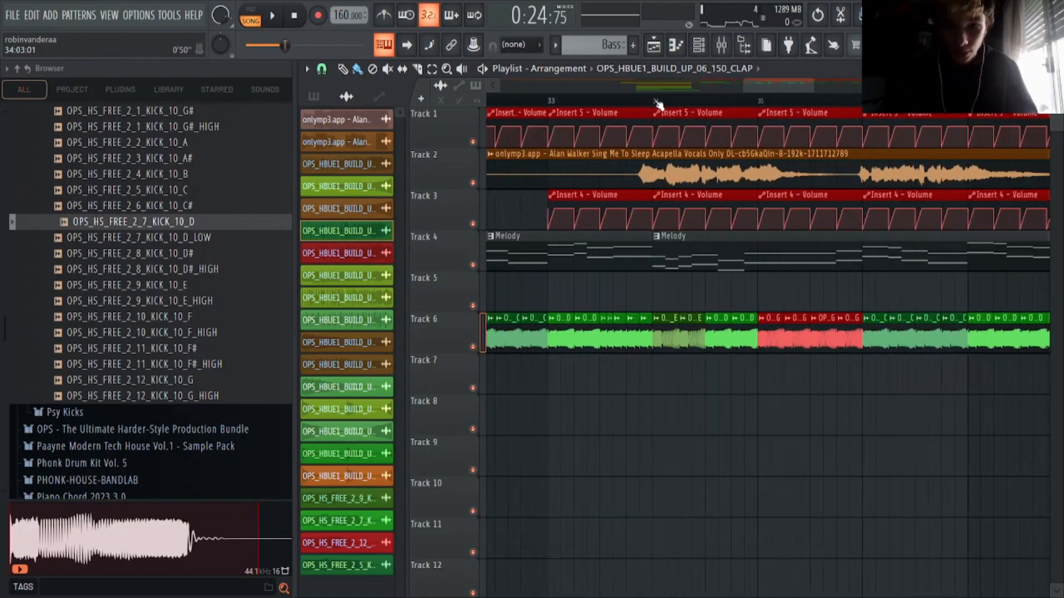
scroll(657, 102, down, 4)
drag(757, 87, 722, 97)
scroll(715, 99, up, 6)
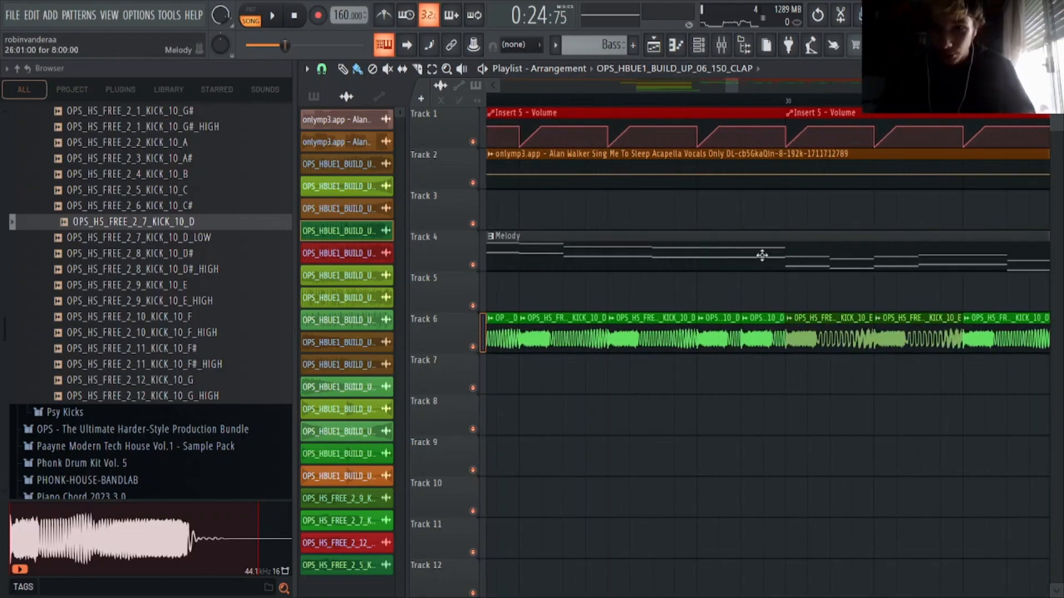
scroll(729, 97, down, 2)
drag(729, 90, 771, 98)
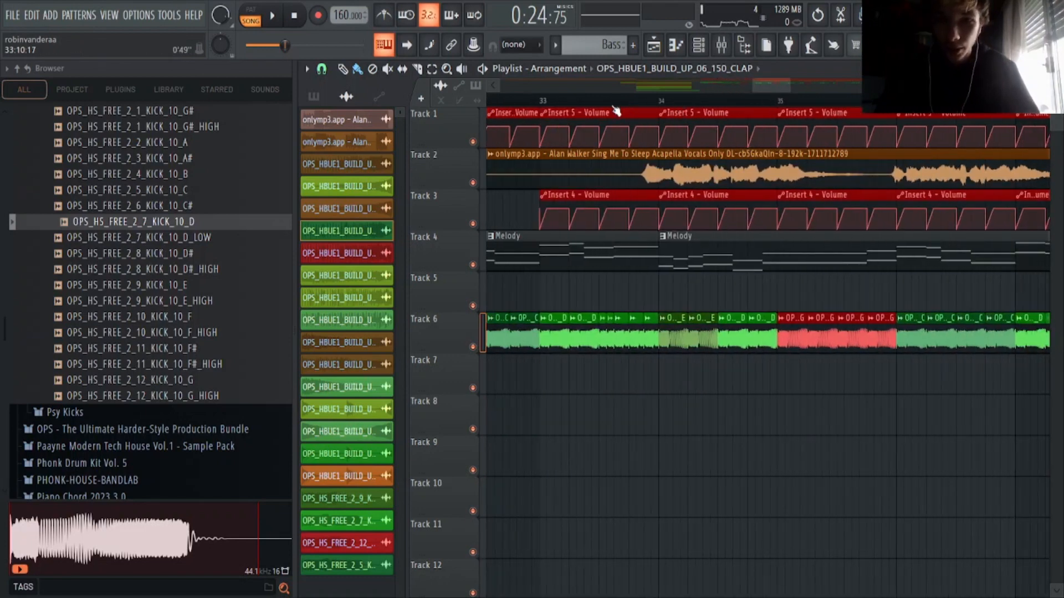
scroll(610, 108, up, 5)
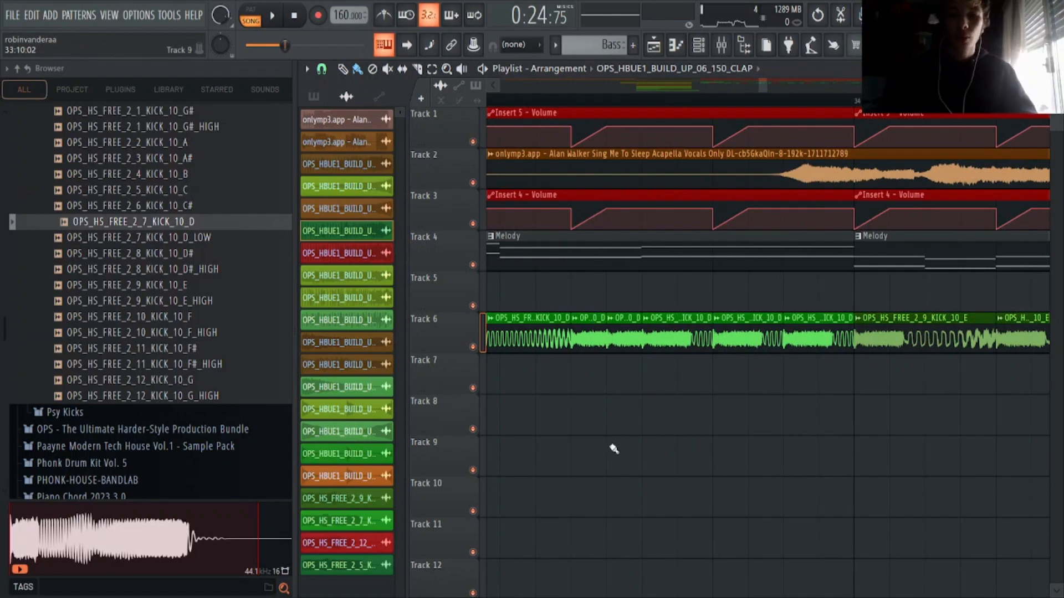
Step: Place the OPS_HS_FREE_2_7_KICK_10_D kick on Track 8, trim it to half a beat, and fill beats 3 and 4 of bar 33 with four such clips
click(730, 335)
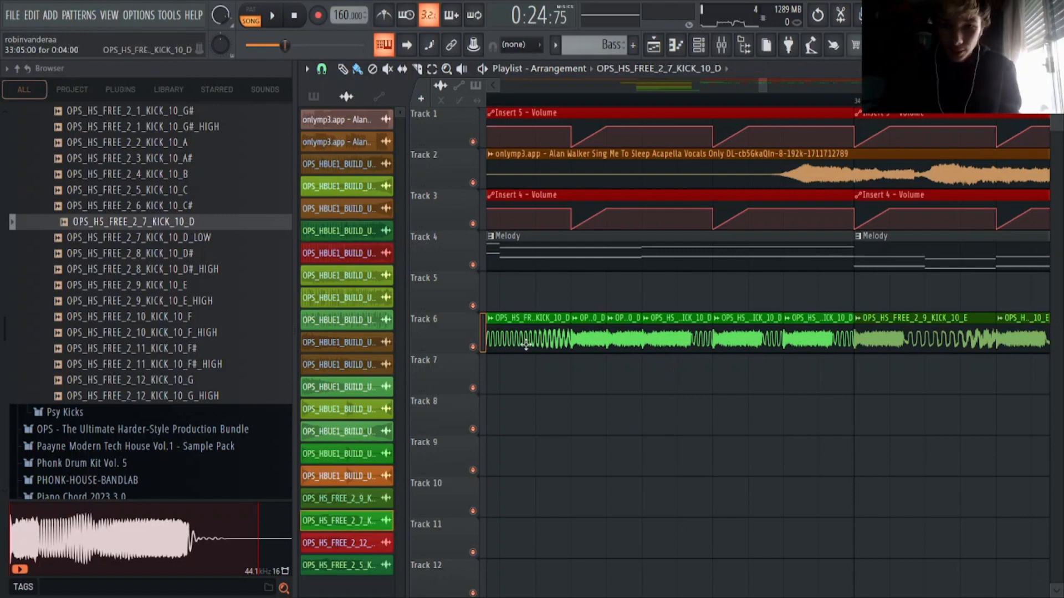
click(746, 428)
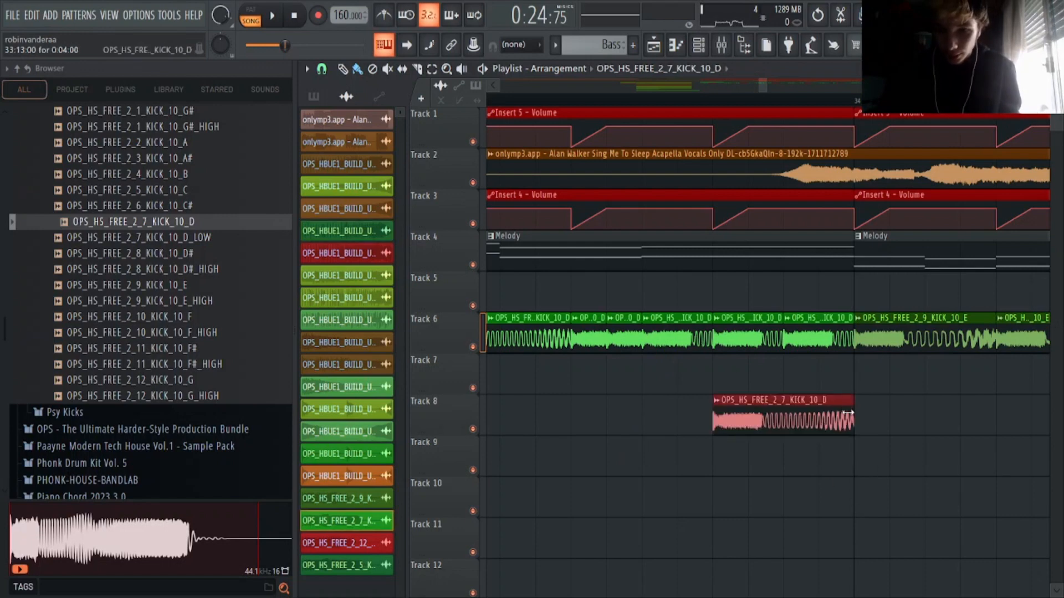
drag(847, 413, 788, 413)
click(798, 412)
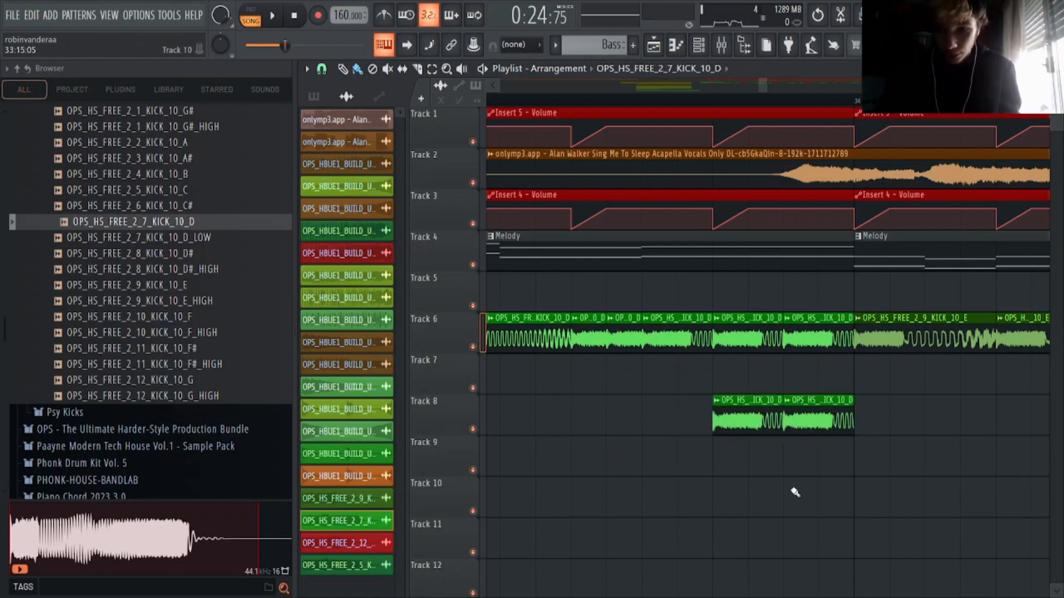
click(648, 420)
click(576, 418)
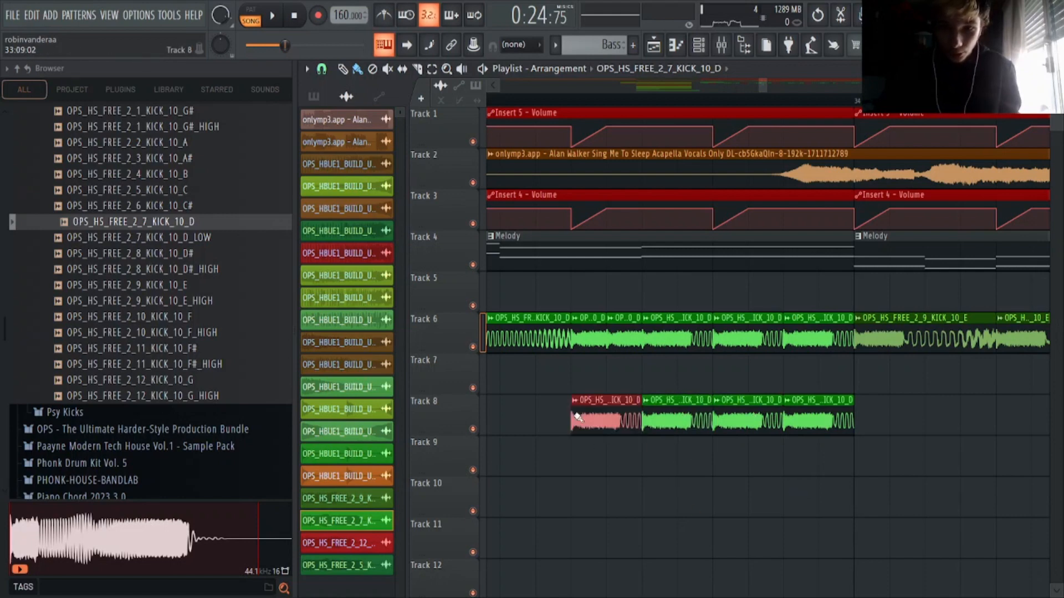
Step: Trim the first D kick clip on Track 8 to a quarter beat and place another quarter-beat copy right after it
drag(637, 412, 606, 416)
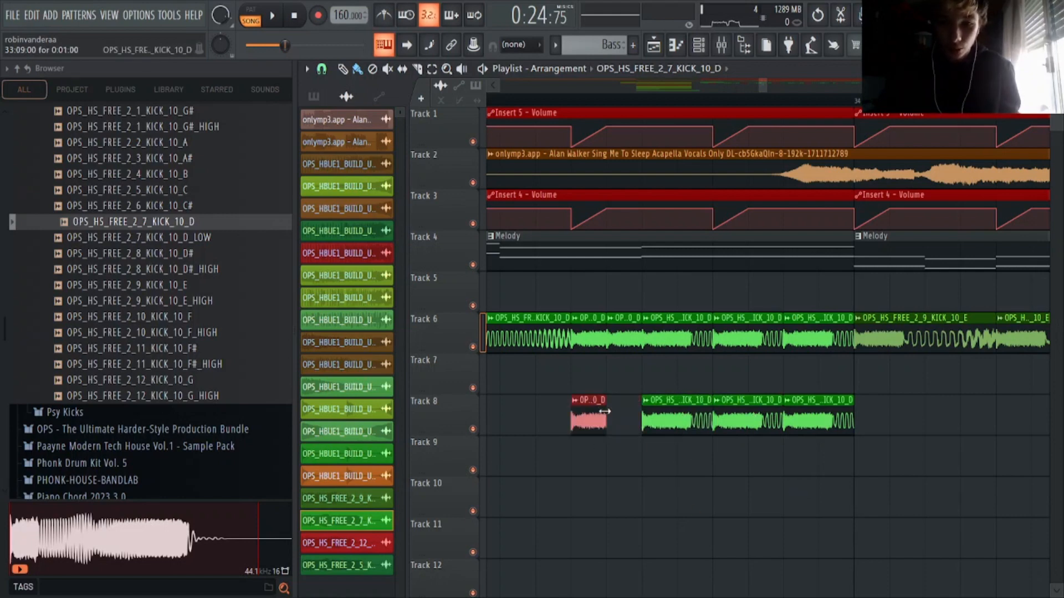
click(610, 415)
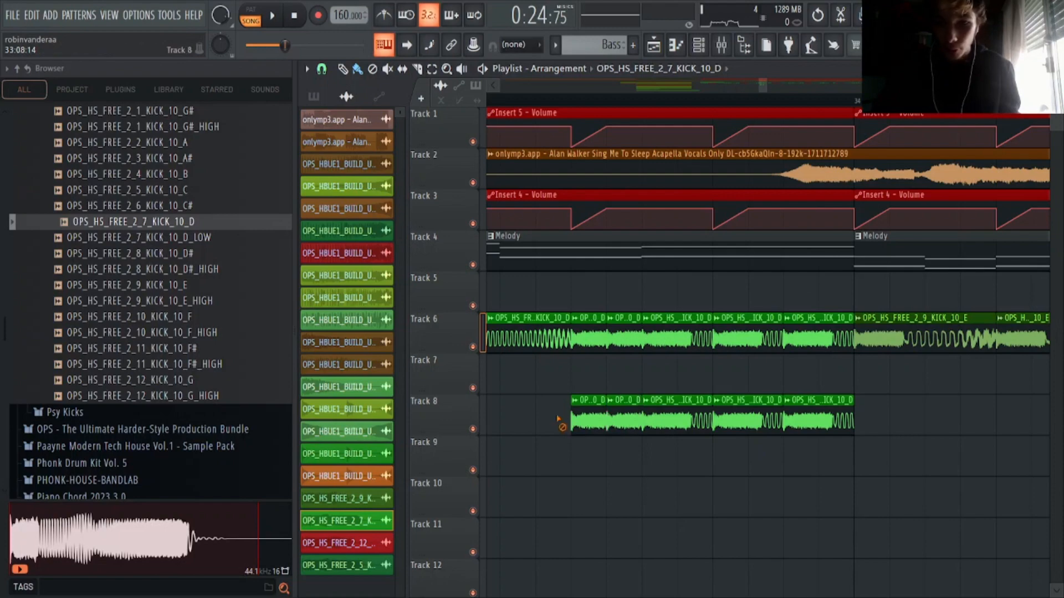
Step: Delete all the D kick clips on Track 8 in bar 33 and return the playback position to the start of the song
drag(558, 420, 986, 416)
scroll(685, 102, down, 5)
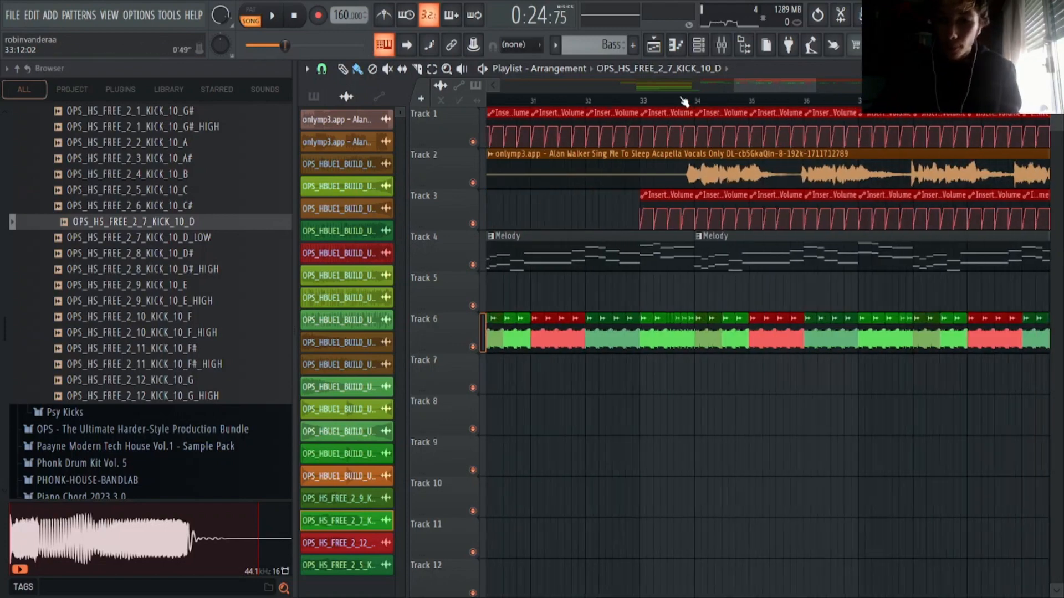
scroll(685, 102, down, 3)
scroll(818, 446, down, 2)
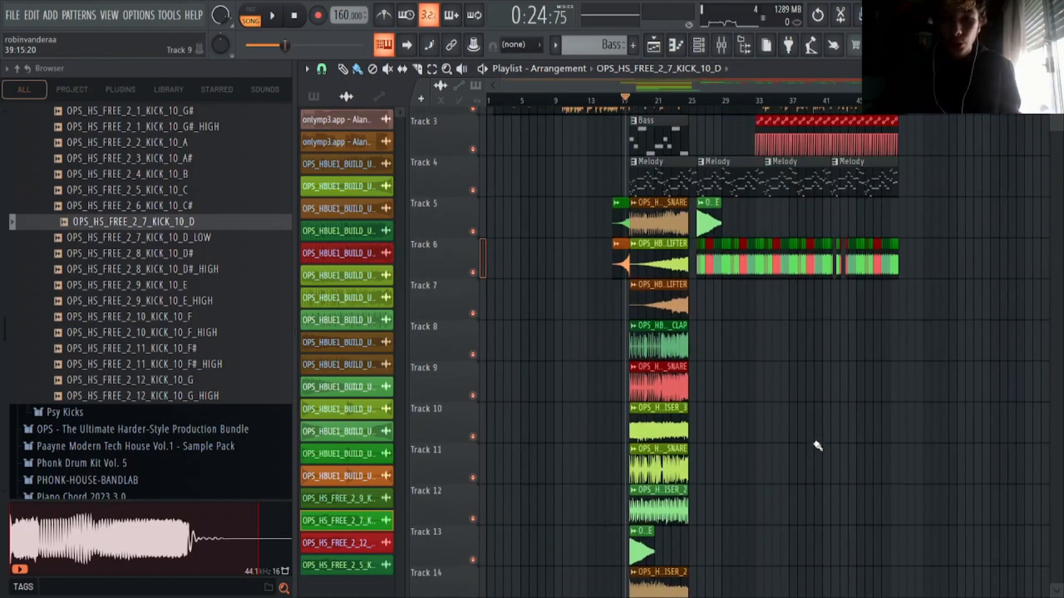
scroll(817, 446, up, 2)
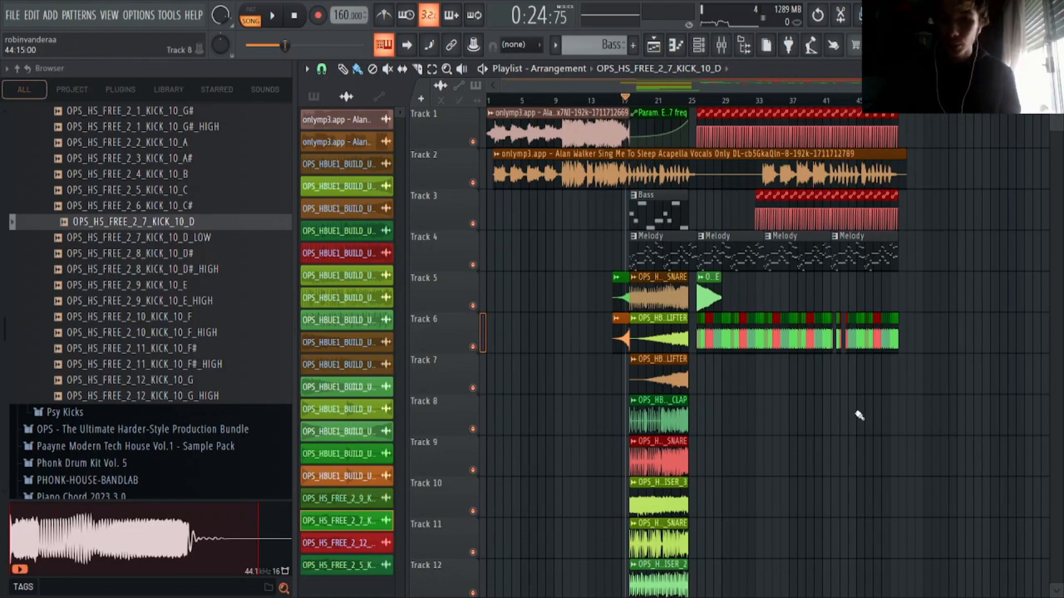
scroll(176, 406, up, 5)
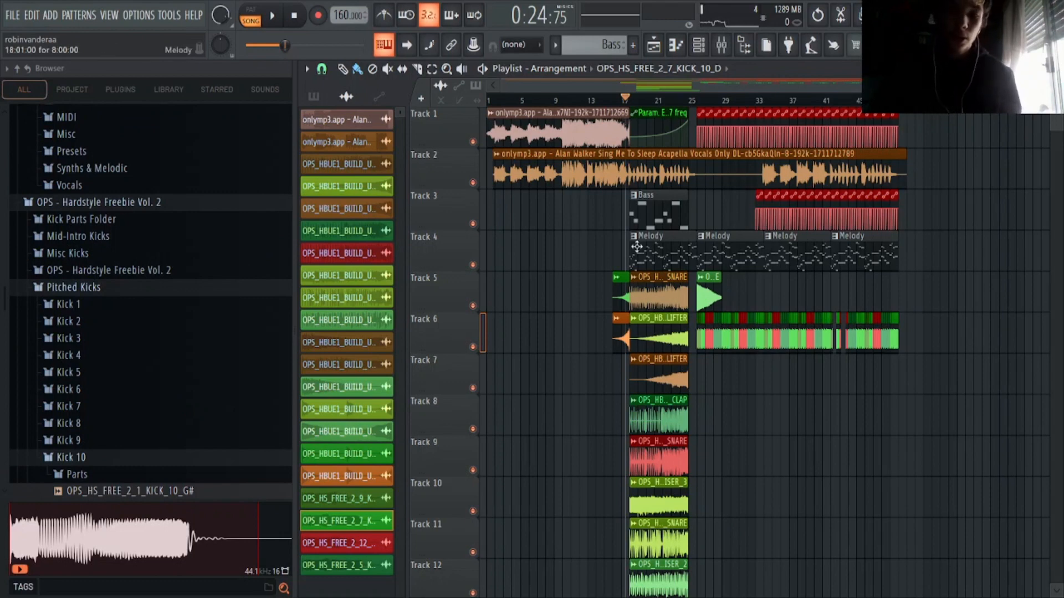
click(490, 102)
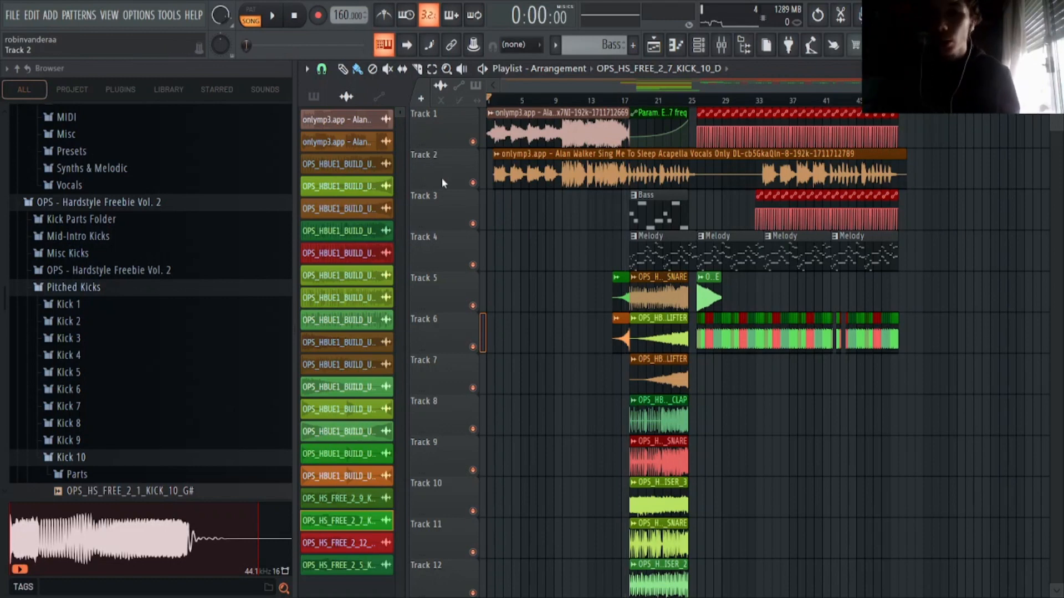
Step: Try to add a Vital synth as a new channel in the channel rack's Unsorted group
click(704, 51)
click(426, 73)
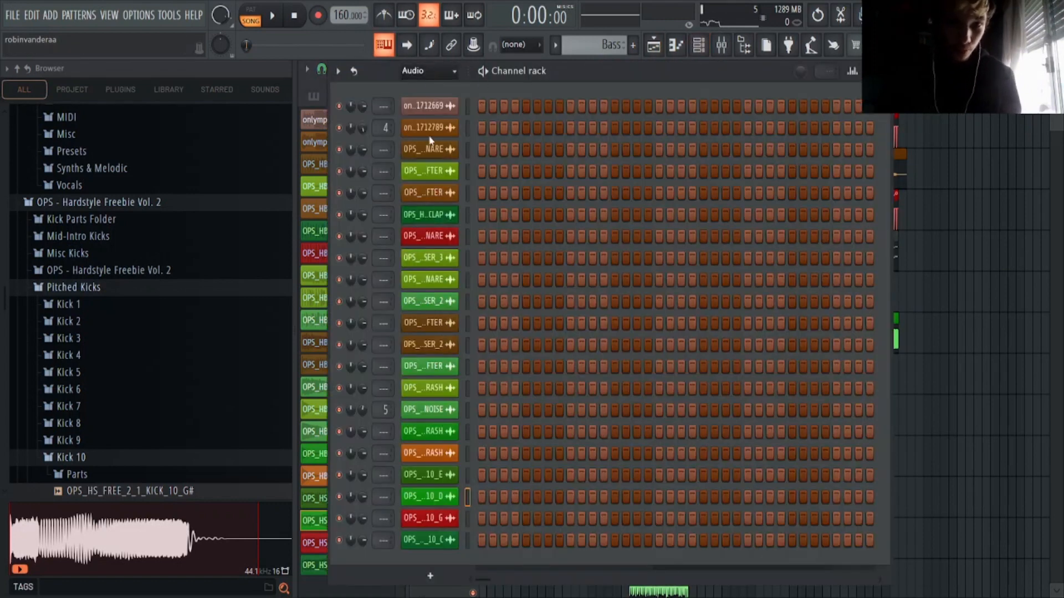
click(431, 143)
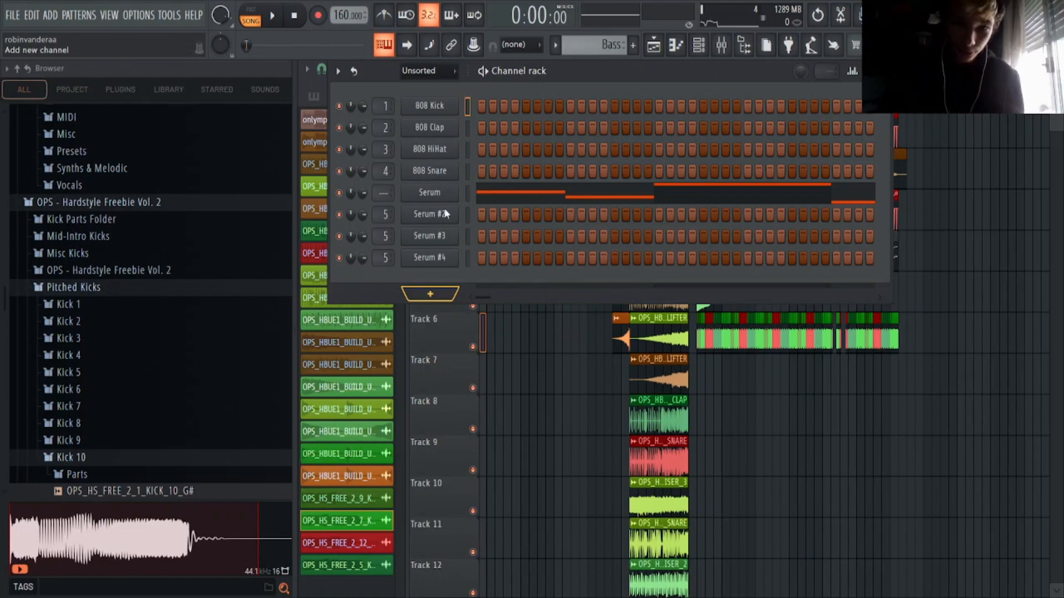
click(443, 235)
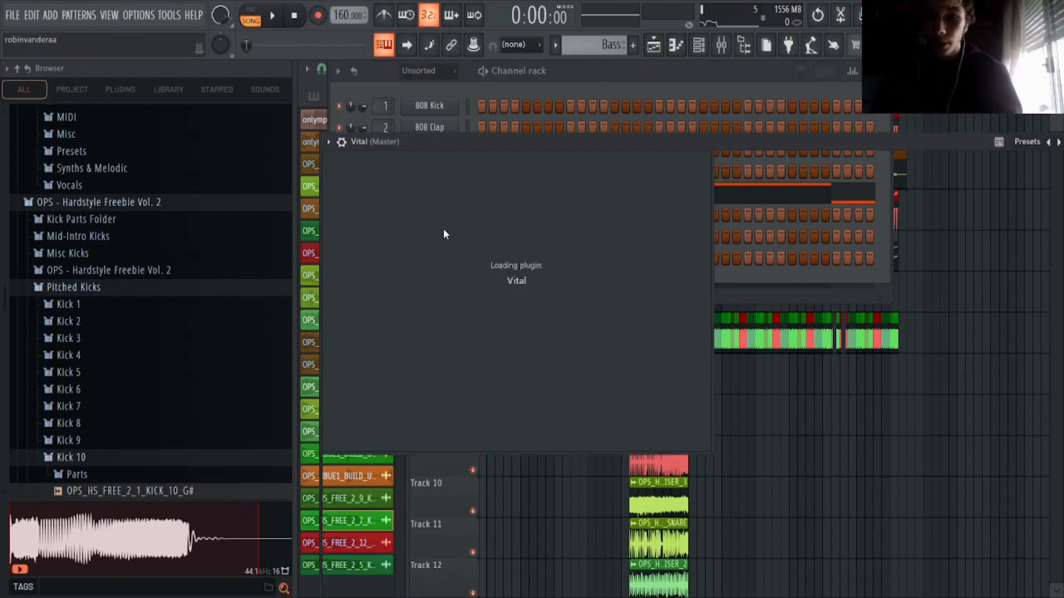
drag(634, 144, 613, 80)
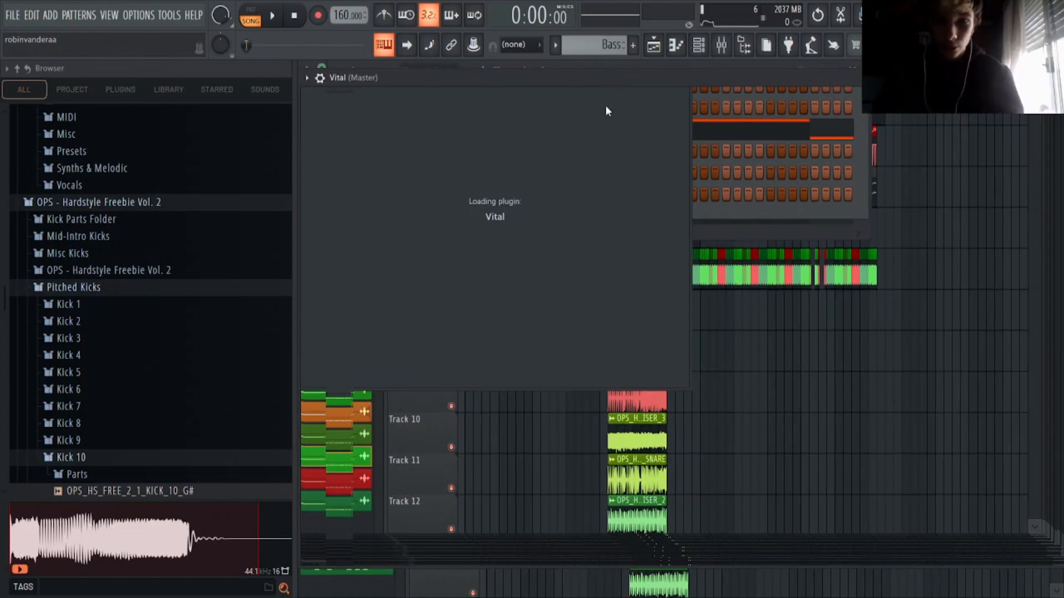
mouse_move(584, 79)
mouse_down()
mouse_move(620, 84)
mouse_move(586, 72)
mouse_up()
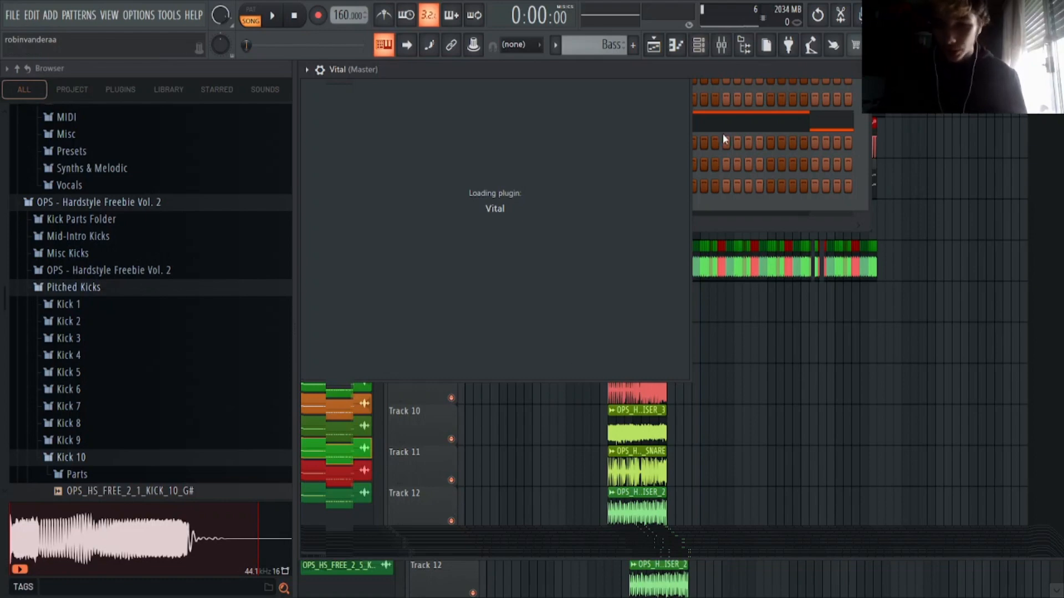
drag(939, 76, 822, 83)
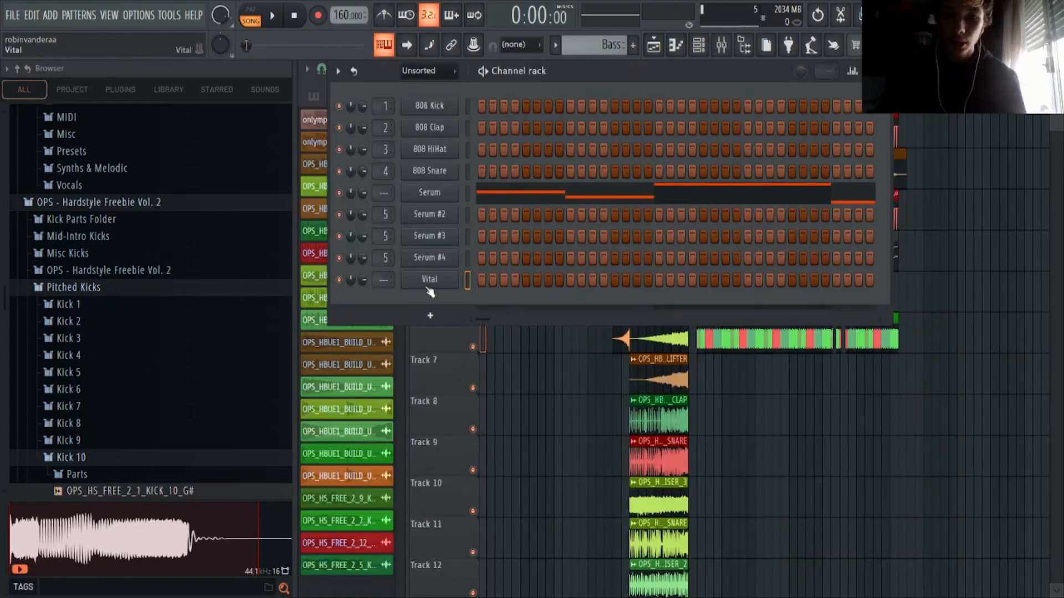
key(ctrl+z)
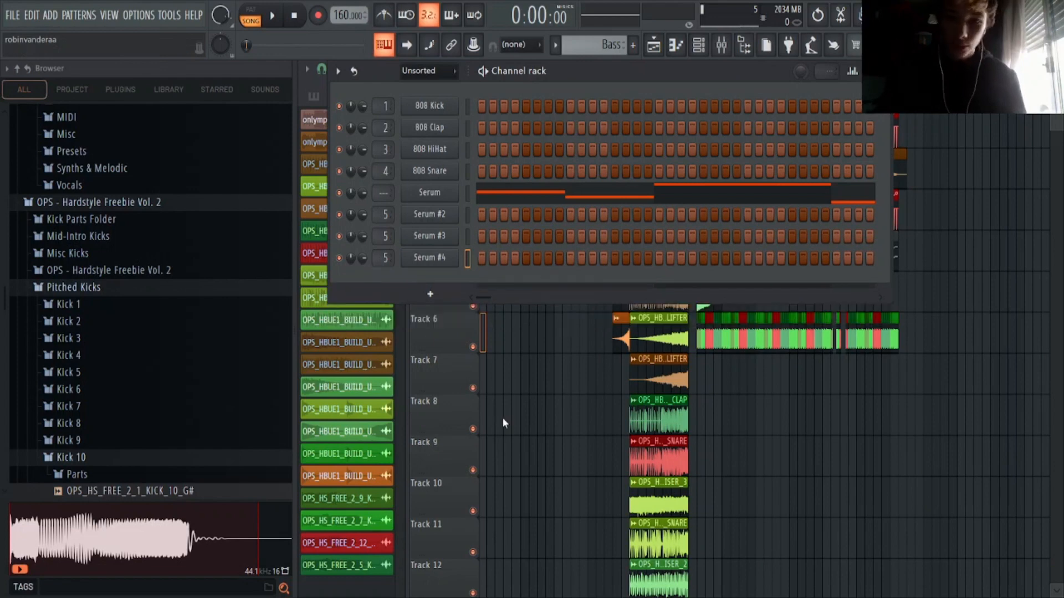
click(881, 71)
Step: Play the whole arrangement from the beginning to review the remix
scroll(963, 332, down, 5)
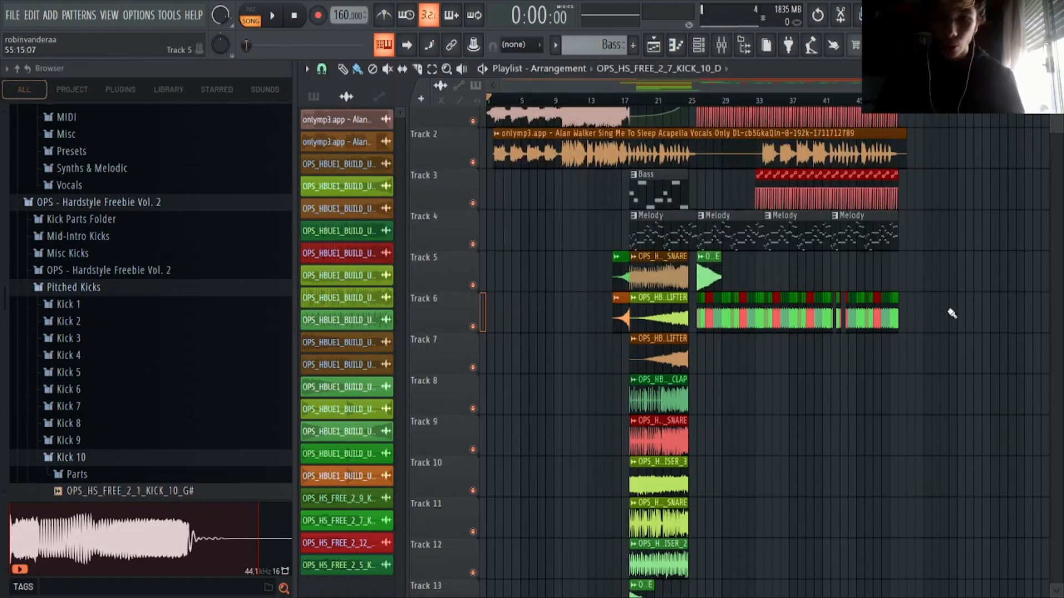
scroll(952, 314, up, 5)
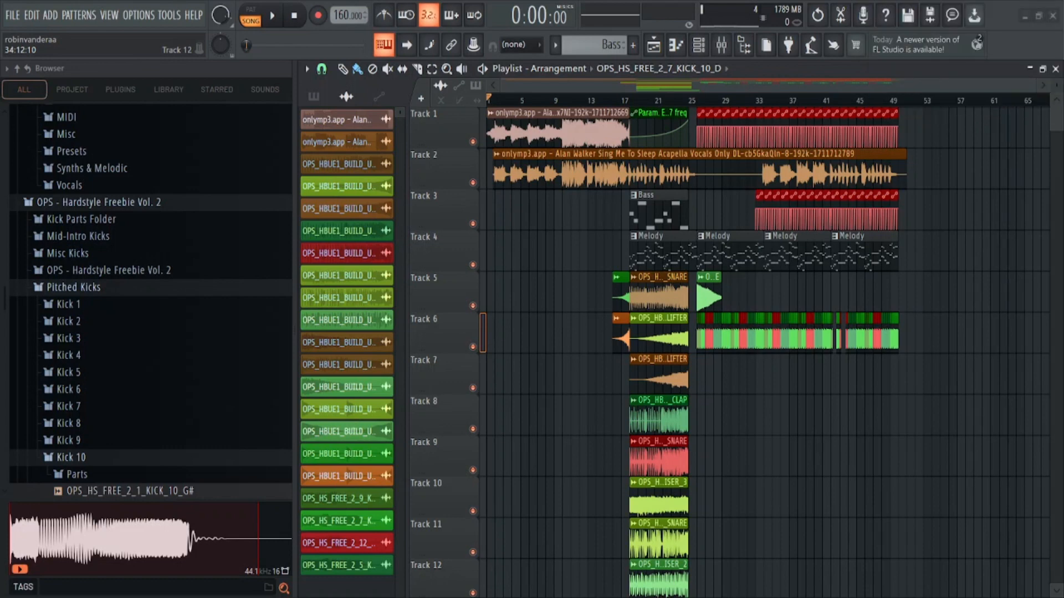
key(space)
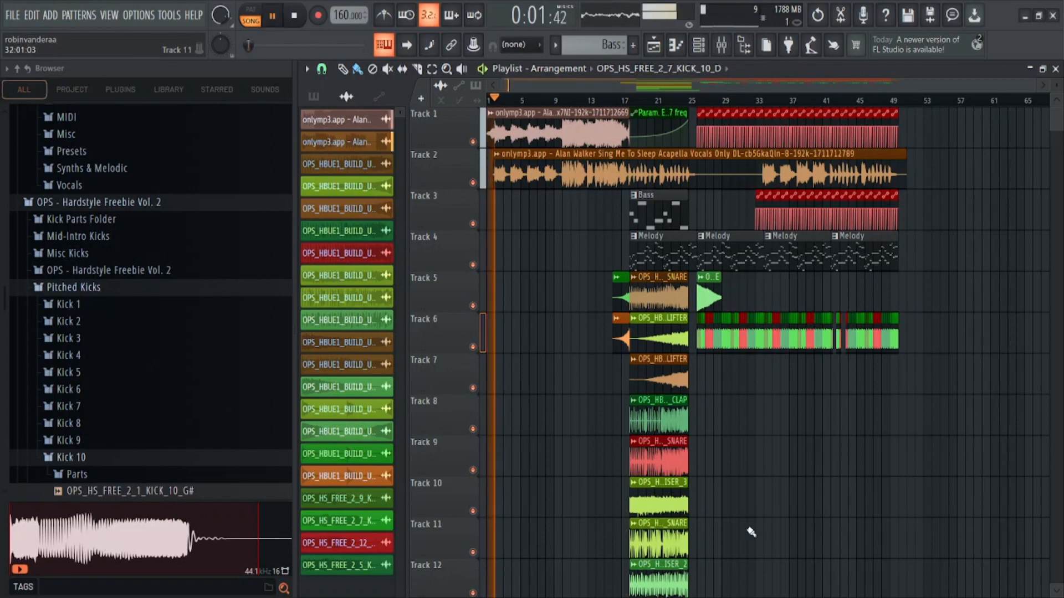